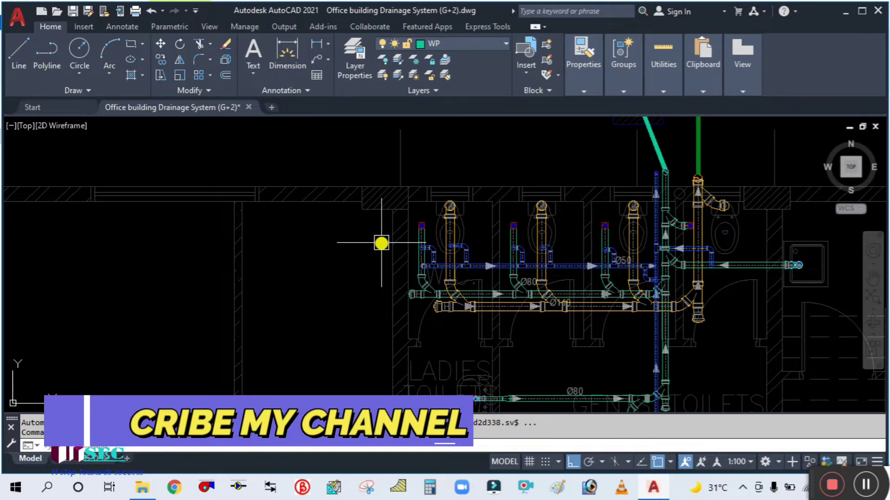
- Examine the soil, waste and vent pipe runs around the ladies and gents toilets in the floor plan
scroll(469, 282, up, 2)
mouse_move(359, 266)
middle_down()
mouse_move(250, 247)
mouse_move(234, 309)
mouse_move(273, 300)
middle_up()
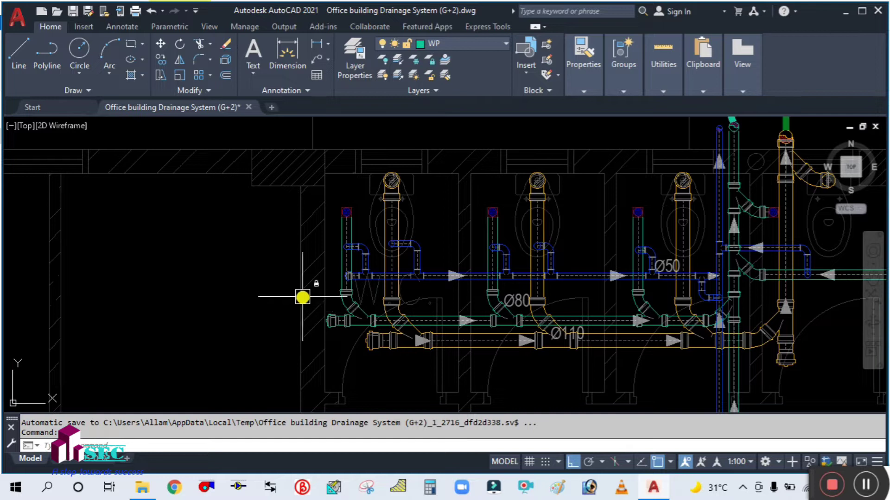
scroll(290, 305, up, 5)
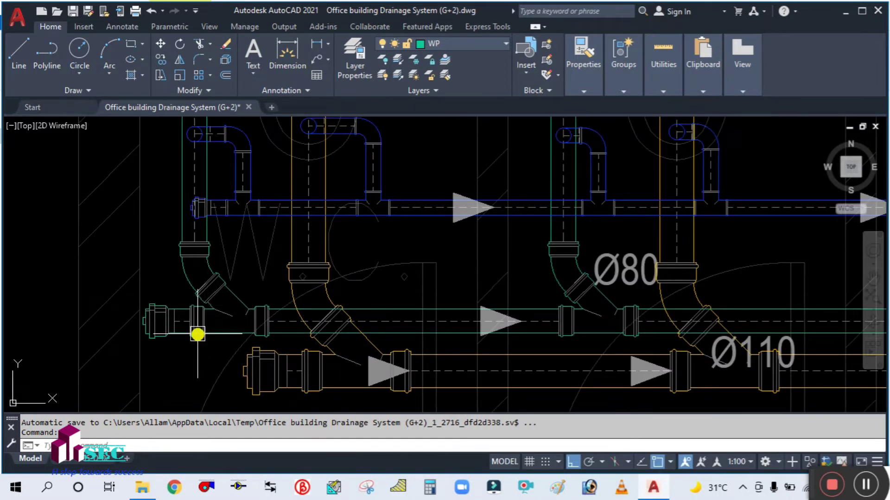
key(Escape)
scroll(207, 338, down, 3)
scroll(245, 357, up, 1)
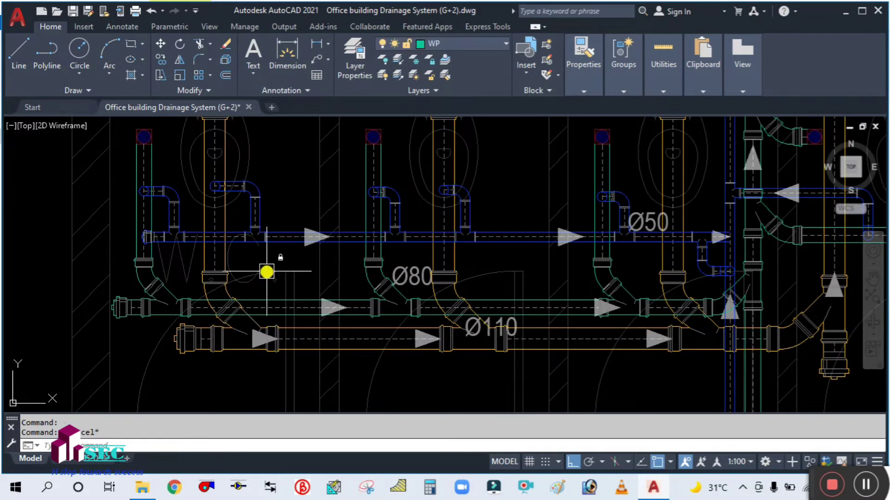
scroll(267, 272, down, 3)
scroll(204, 257, up, 2)
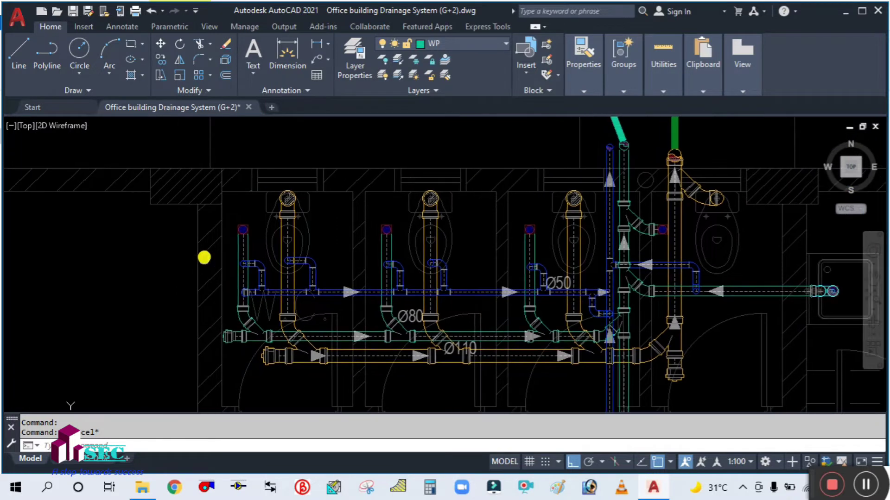
scroll(241, 269, up, 2)
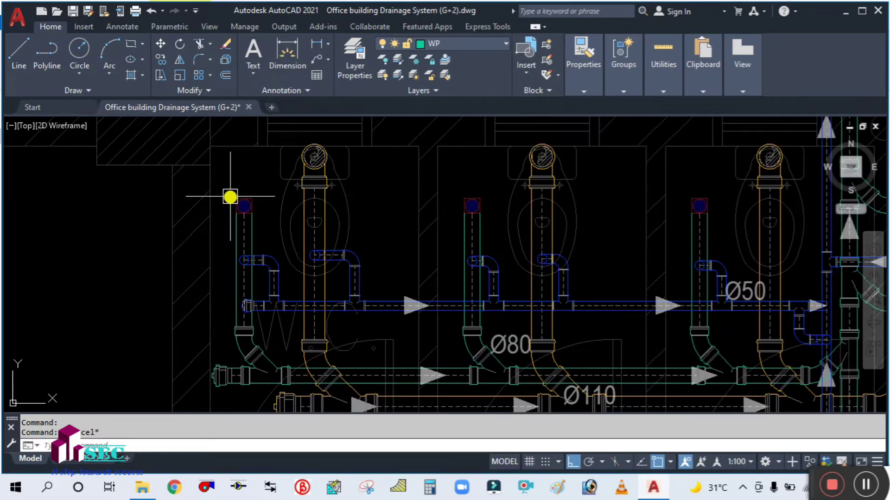
- Examine the roof, first and ground floor level lines and the dimensioned pipe lines beneath the roof floor line
scroll(230, 197, down, 3)
middle_drag(213, 230, 407, 257)
scroll(306, 240, down, 3)
scroll(591, 175, up, 2)
scroll(482, 199, down, 4)
scroll(298, 169, up, 6)
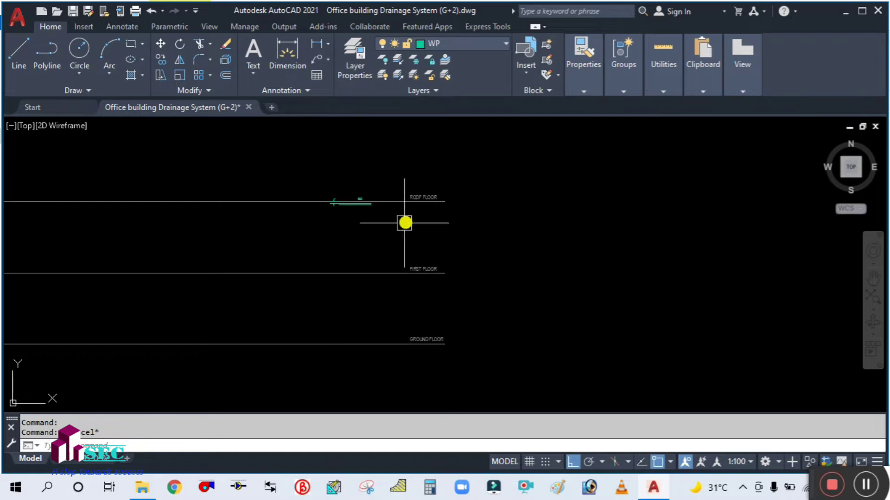
scroll(412, 340, up, 4)
scroll(371, 352, down, 2)
middle_drag(327, 338, 576, 318)
scroll(570, 318, down, 2)
scroll(615, 320, up, 2)
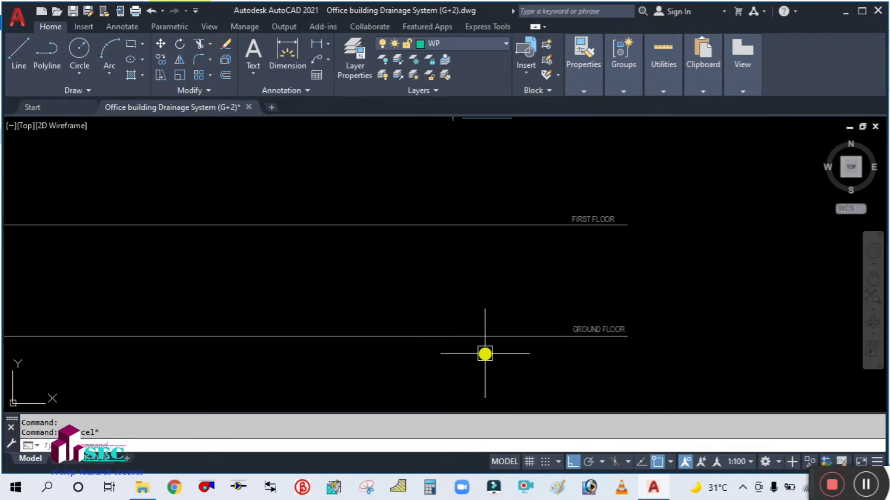
scroll(489, 341, down, 2)
scroll(536, 270, up, 2)
middle_drag(521, 235, 495, 295)
scroll(514, 236, up, 2)
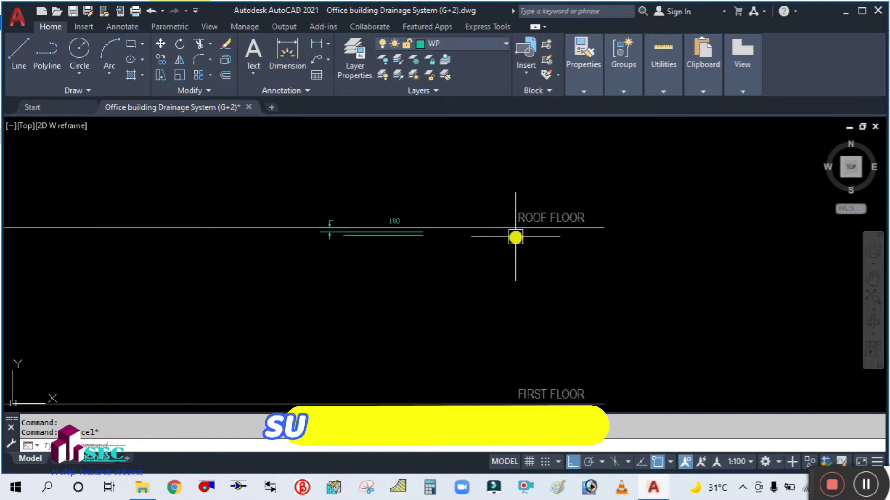
scroll(482, 246, down, 4)
middle_drag(481, 248, 462, 223)
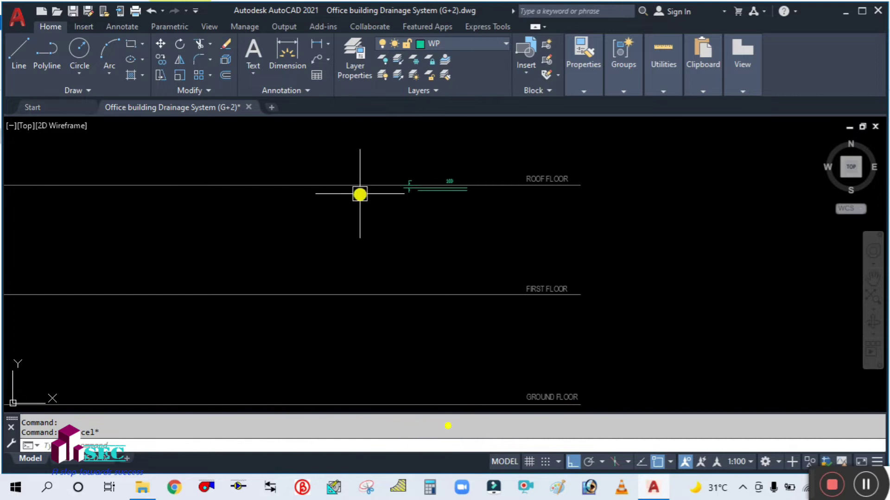
middle_drag(402, 226, 373, 238)
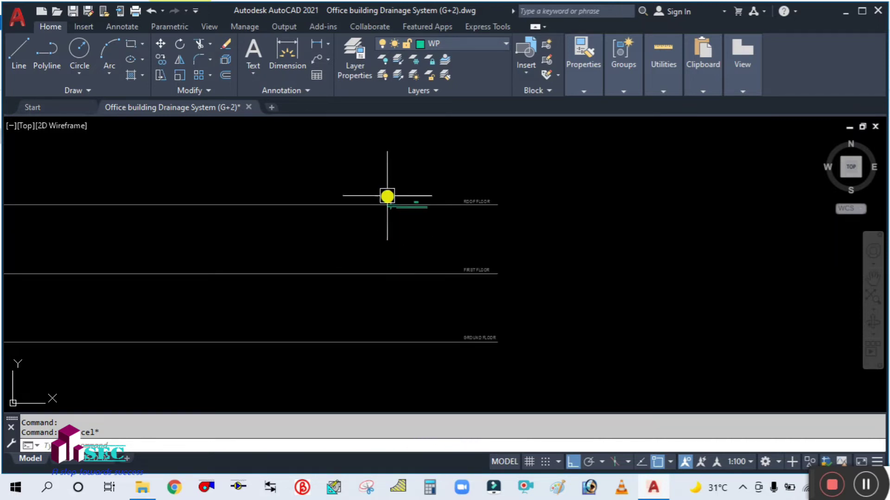
scroll(427, 220, up, 2)
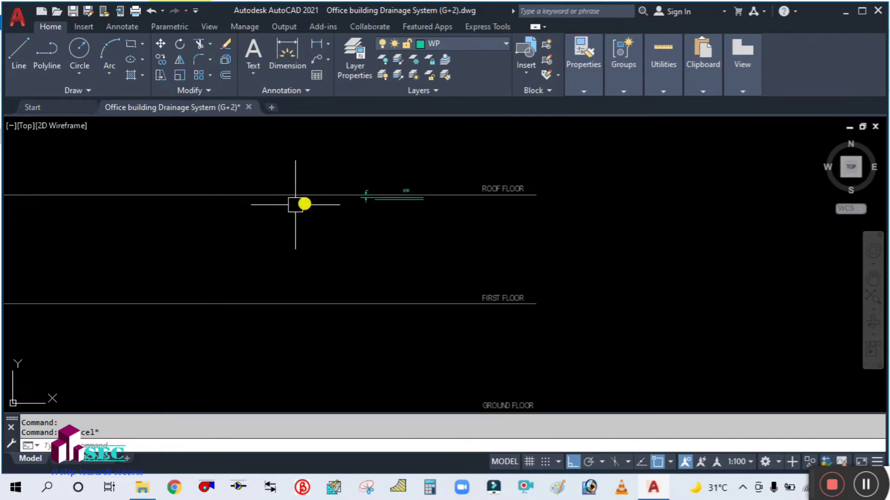
scroll(334, 235, down, 4)
mouse_move(382, 237)
middle_down()
mouse_move(437, 224)
mouse_move(366, 204)
middle_up()
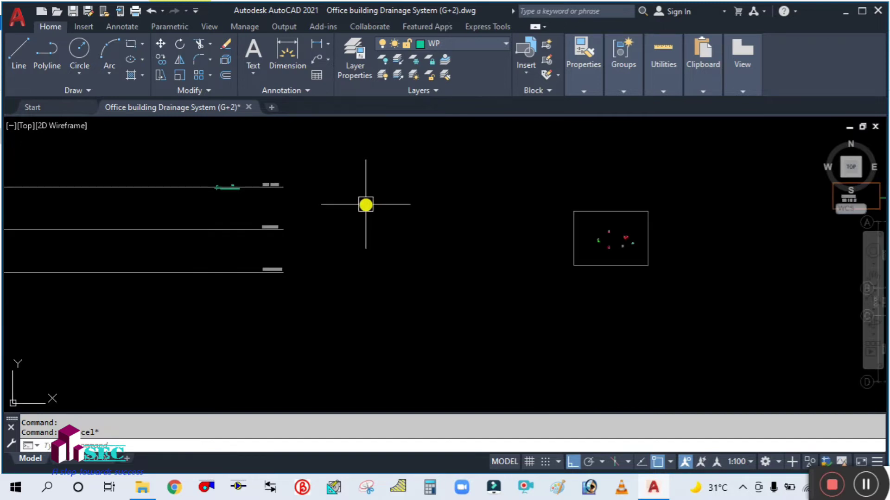
scroll(200, 204, up, 4)
middle_drag(202, 202, 277, 226)
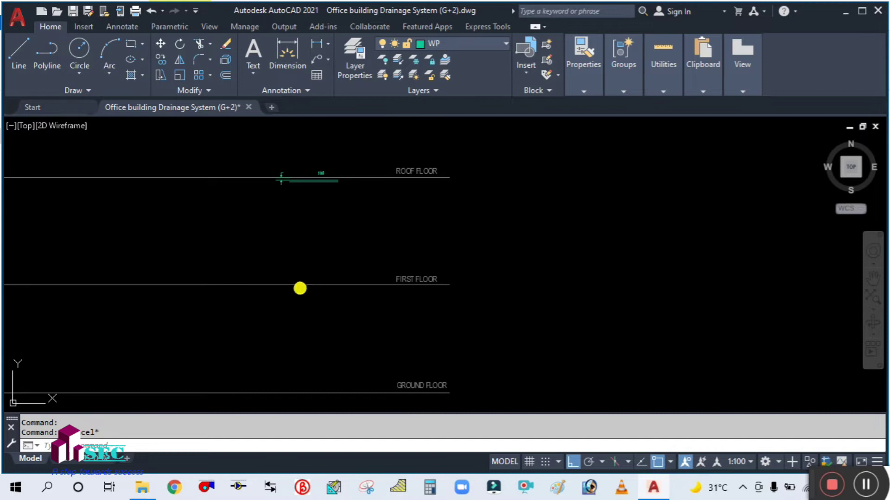
middle_drag(300, 289, 368, 280)
scroll(464, 272, up, 2)
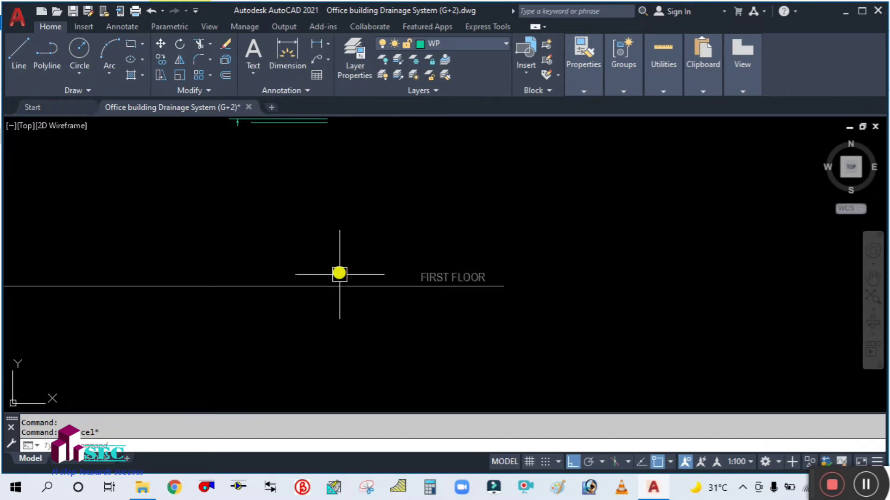
scroll(433, 287, down, 2)
middle_drag(402, 328, 419, 286)
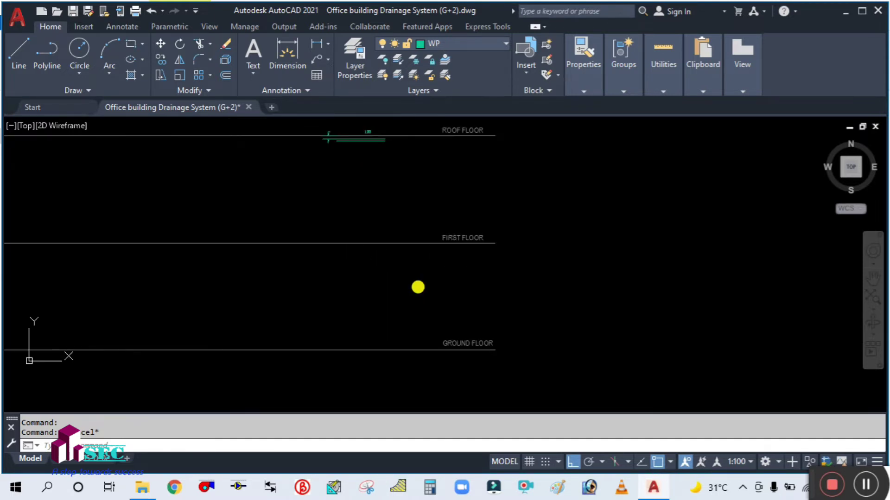
- Move the pipe lines and their 100 dimension from the roof floor line down to the first floor line
text(m)
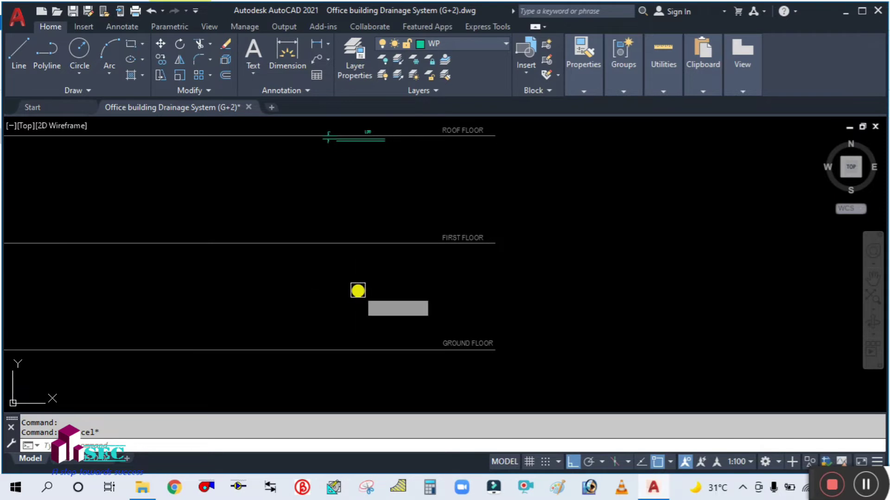
key(Return)
scroll(357, 282, down, 2)
scroll(318, 175, up, 4)
click(316, 178)
click(413, 221)
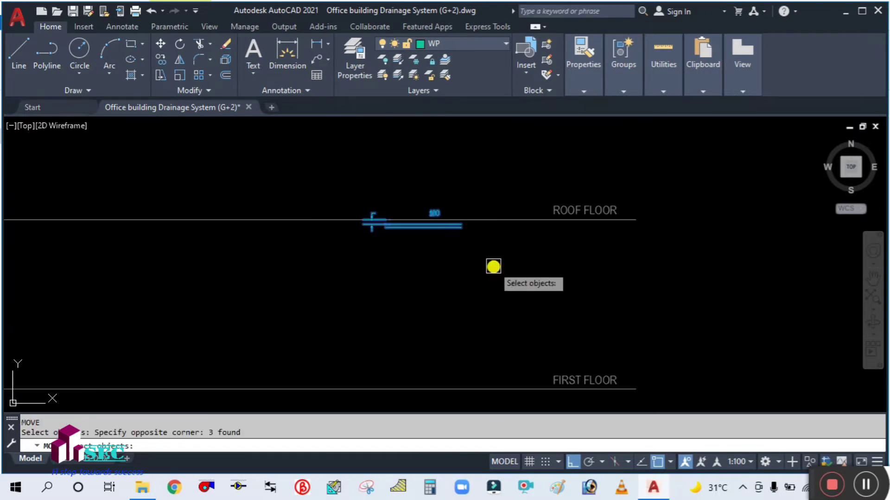
scroll(377, 252, up, 2)
key(Return)
click(301, 167)
scroll(300, 168, down, 3)
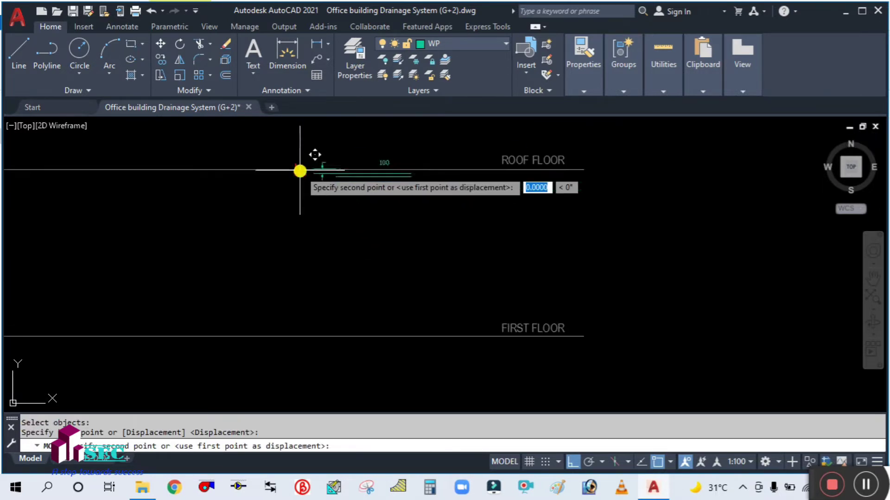
key(Escape)
middle_drag(341, 338, 495, 352)
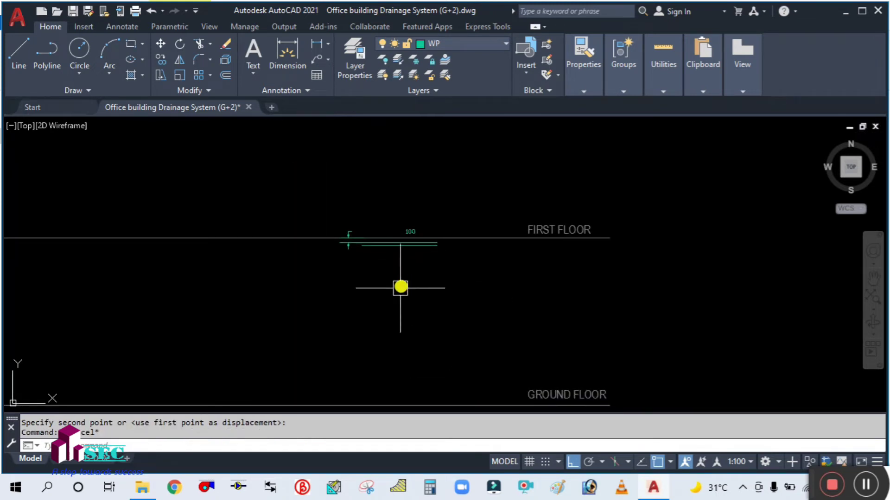
- Draw a long horizontal line between the first floor and ground floor level lines
scroll(437, 295, down, 2)
key(Return)
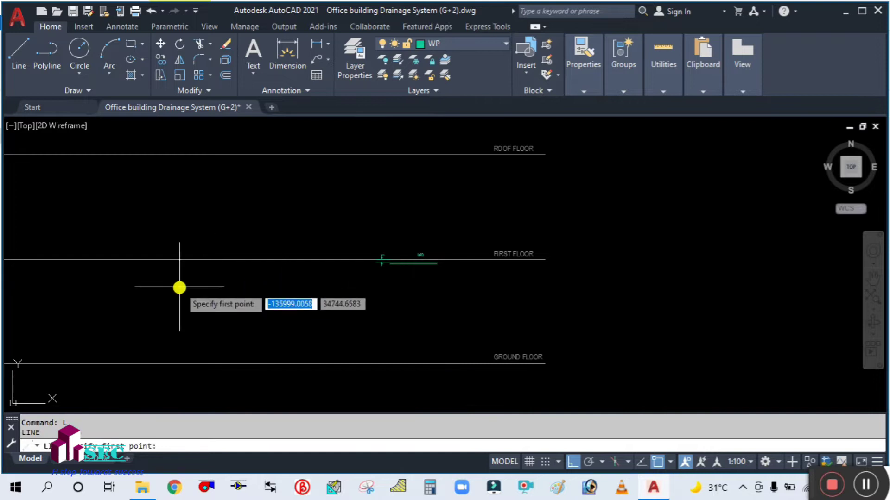
click(170, 284)
click(674, 291)
key(Escape)
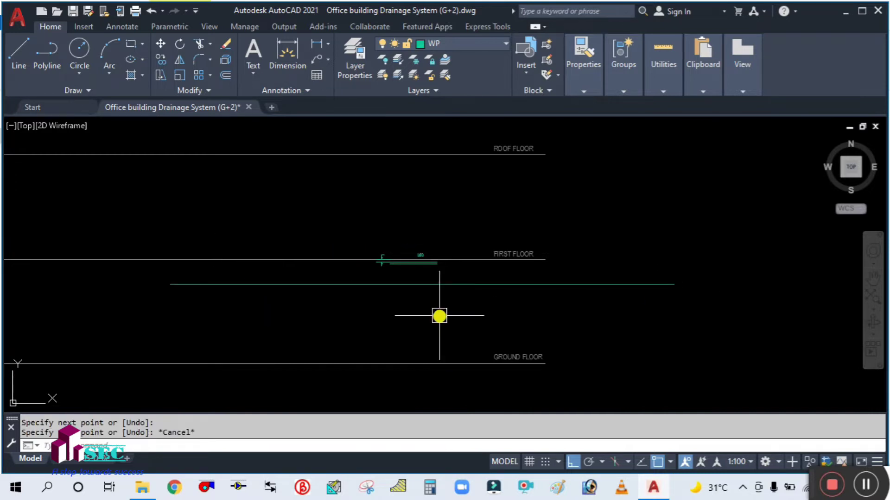
- Match the new horizontal line's properties to the ground floor level line
text(ma)
key(Return)
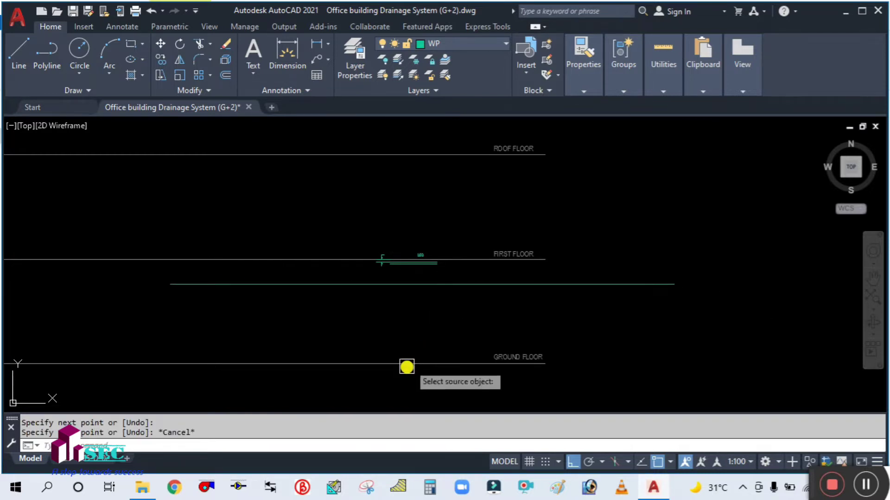
click(389, 365)
click(273, 285)
key(Escape)
scroll(357, 285, up, 4)
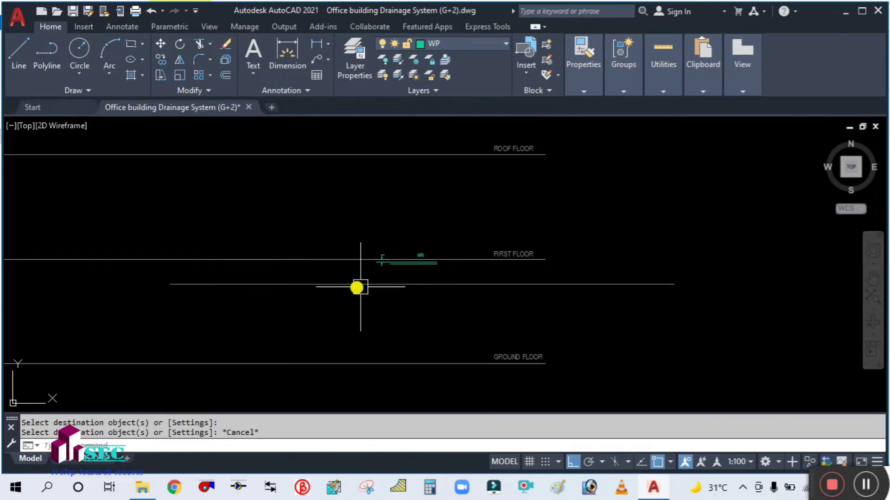
- Erase the extra horizontal line between the first floor and ground floor levels
scroll(377, 268, down, 3)
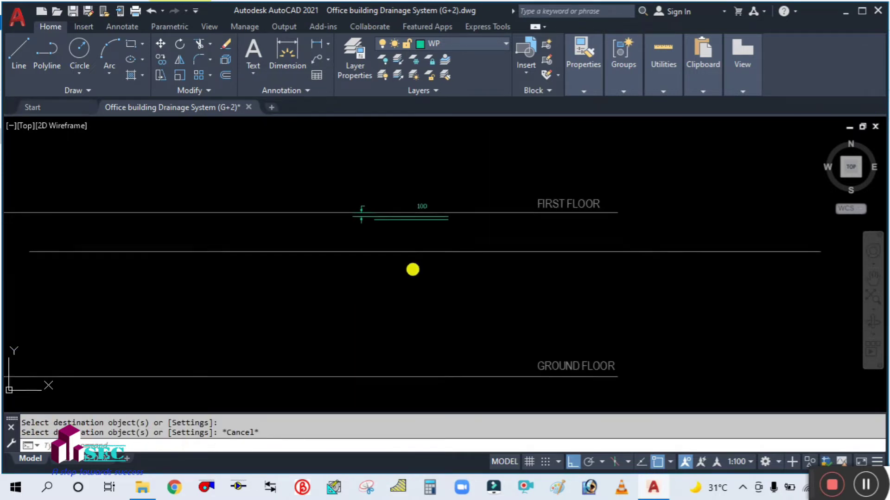
scroll(406, 221, up, 4)
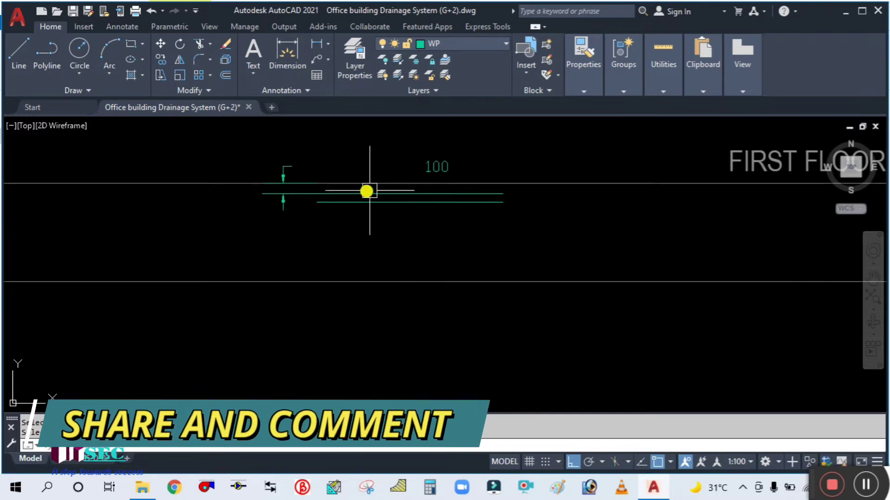
scroll(309, 200, down, 4)
click(494, 237)
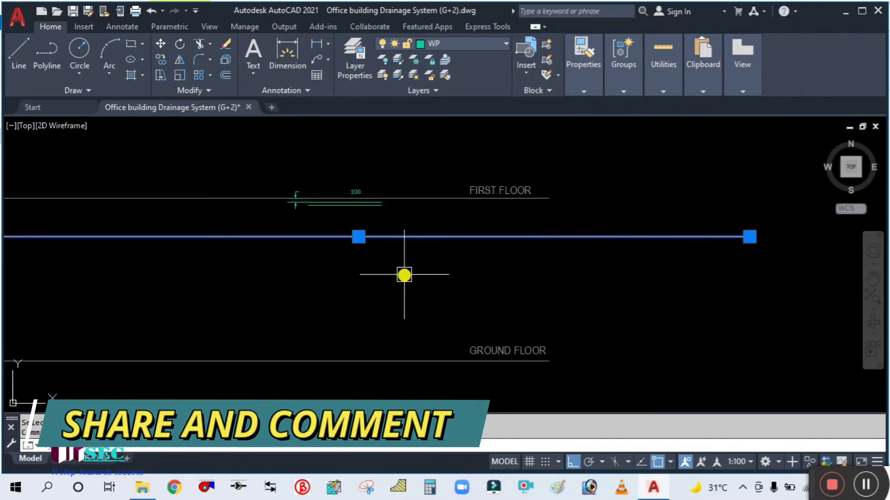
text(E)
key(Return)
- Examine the pipe lines and the 100 offset below the first floor line, checking the lower pipe line and the floor line
scroll(324, 210, up, 4)
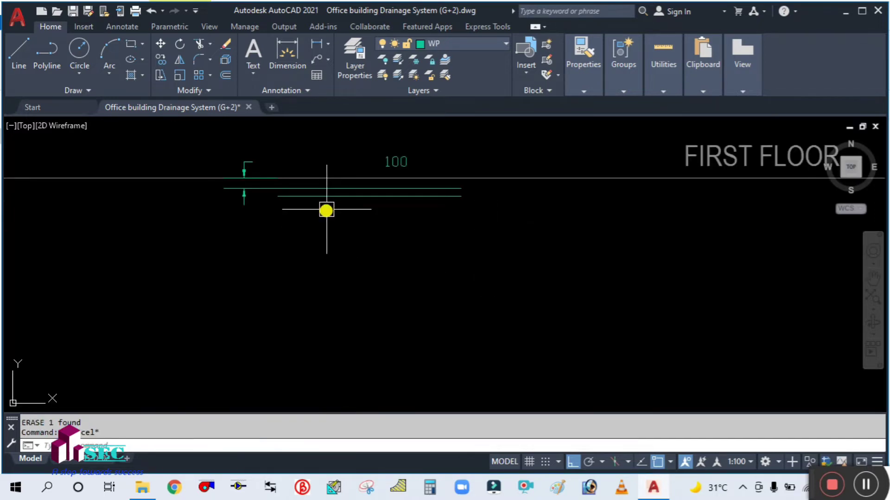
scroll(383, 221, up, 2)
click(380, 223)
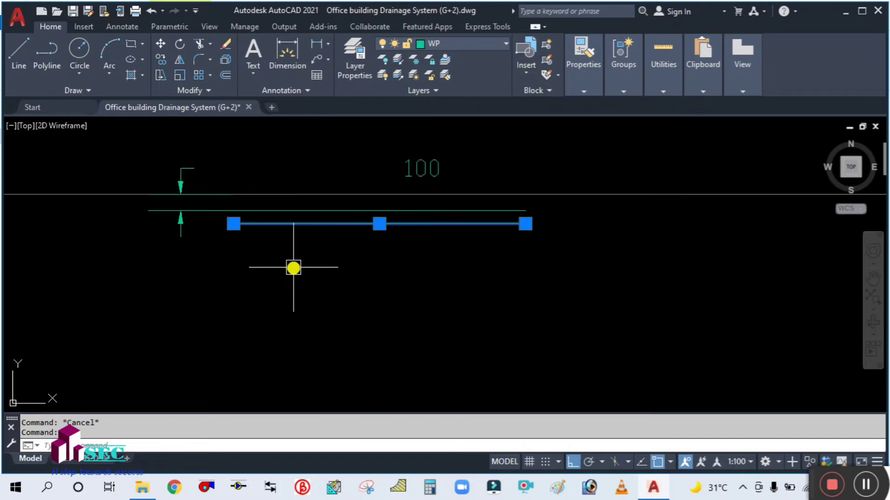
key(Escape)
scroll(389, 192, up, 2)
scroll(375, 218, down, 2)
mouse_move(532, 199)
middle_down()
mouse_move(532, 251)
mouse_move(452, 218)
middle_up()
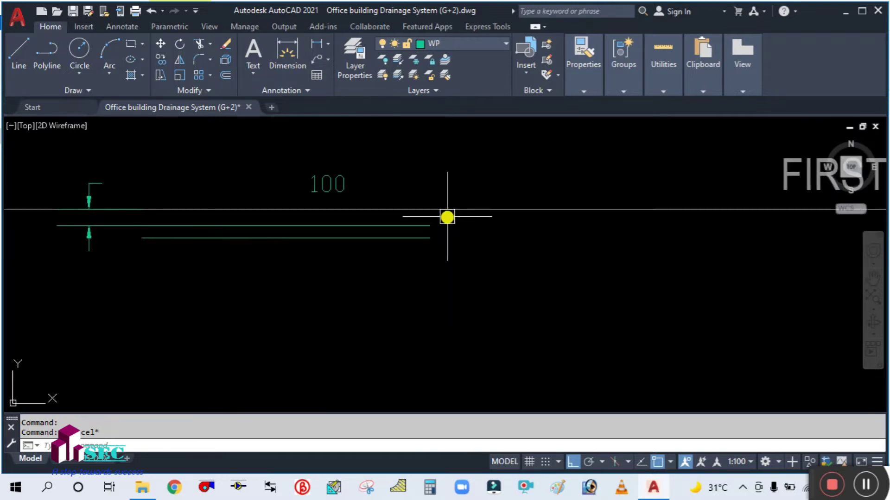
click(472, 209)
scroll(462, 252, down, 3)
key(Escape)
scroll(383, 239, up, 4)
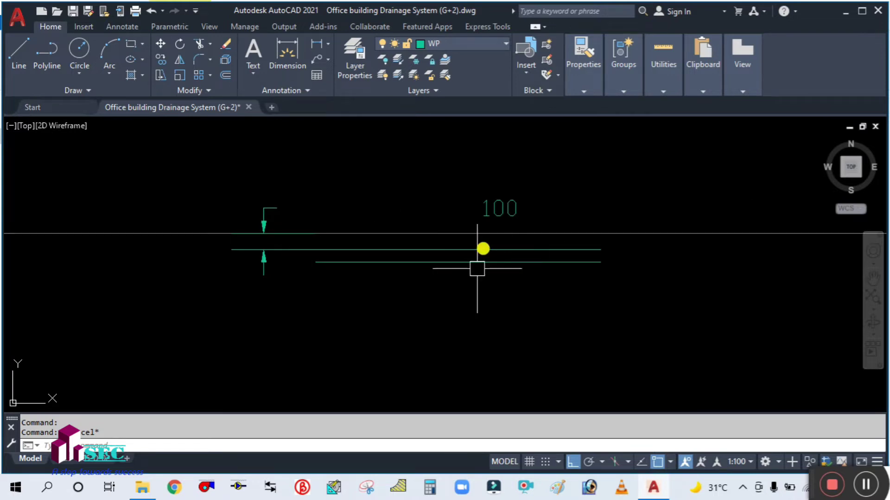
scroll(376, 214, down, 3)
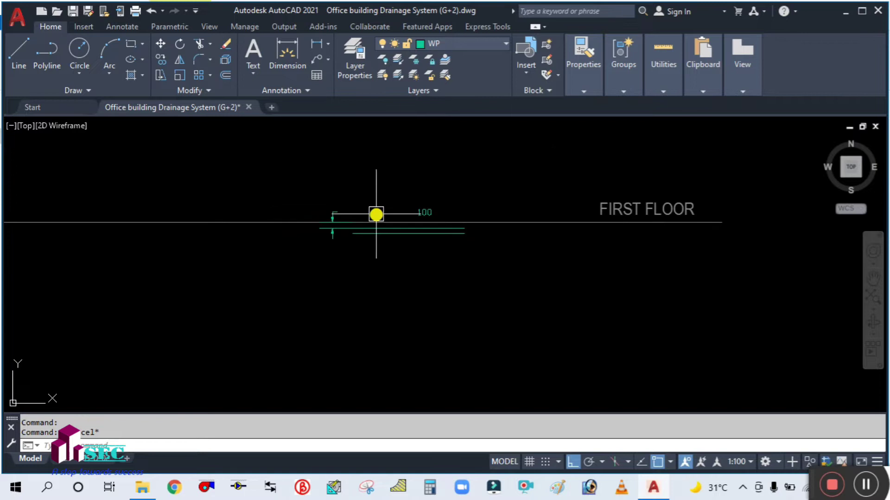
scroll(434, 216, up, 2)
scroll(398, 206, up, 1)
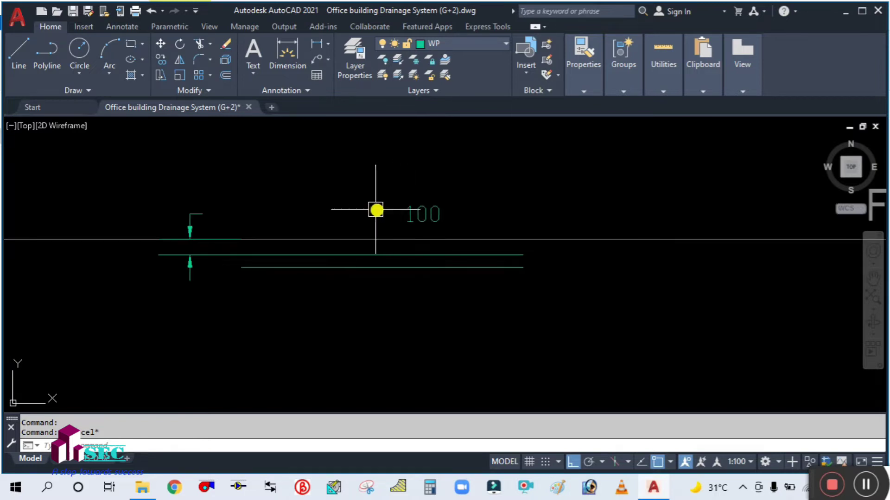
scroll(378, 211, down, 2)
middle_drag(421, 263, 381, 208)
scroll(387, 211, down, 3)
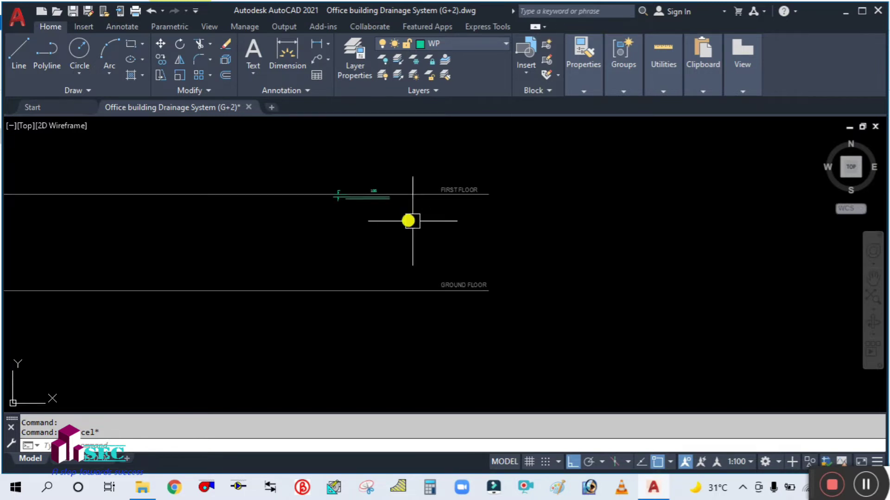
- View the ground floor layout with its toilet drainage runs and external manholes
scroll(455, 200, down, 3)
middle_drag(474, 216, 301, 227)
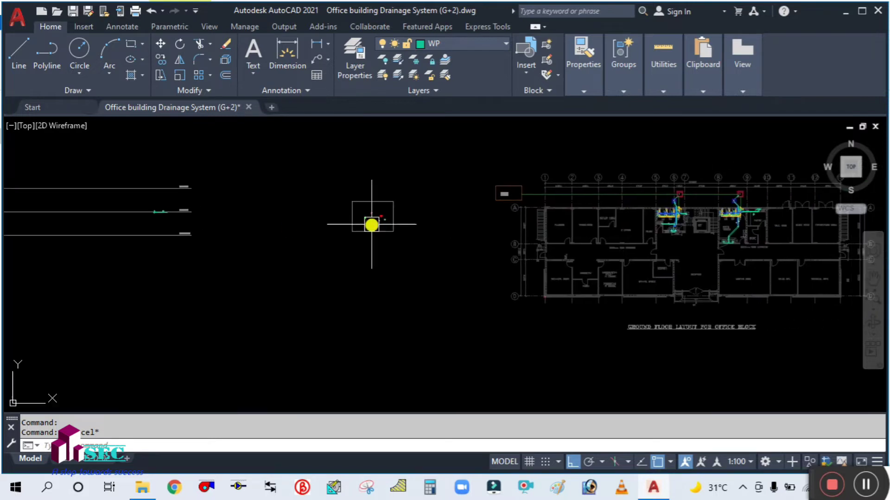
scroll(695, 211, up, 3)
scroll(694, 213, up, 1)
scroll(574, 204, up, 1)
scroll(354, 206, down, 3)
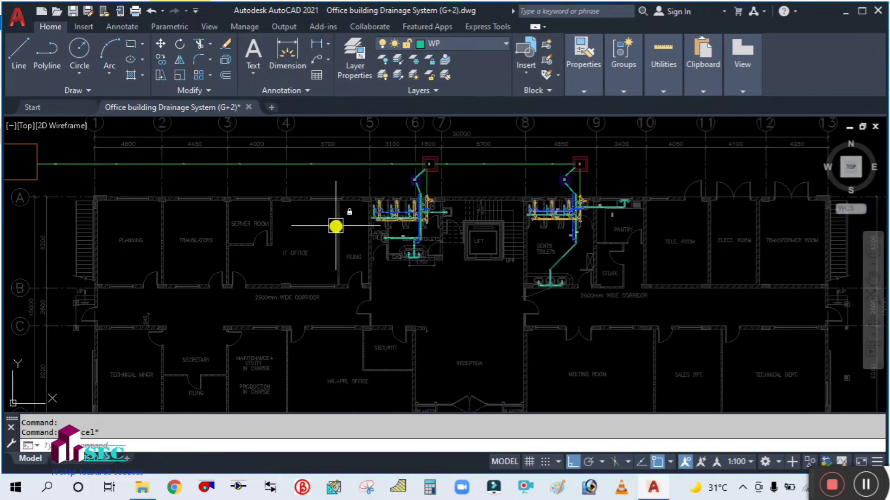
- Examine the drainage layout of the ladies toilets, checking the start of the first waste pipe beside the marketing room
scroll(335, 226, down, 3)
scroll(343, 222, down, 2)
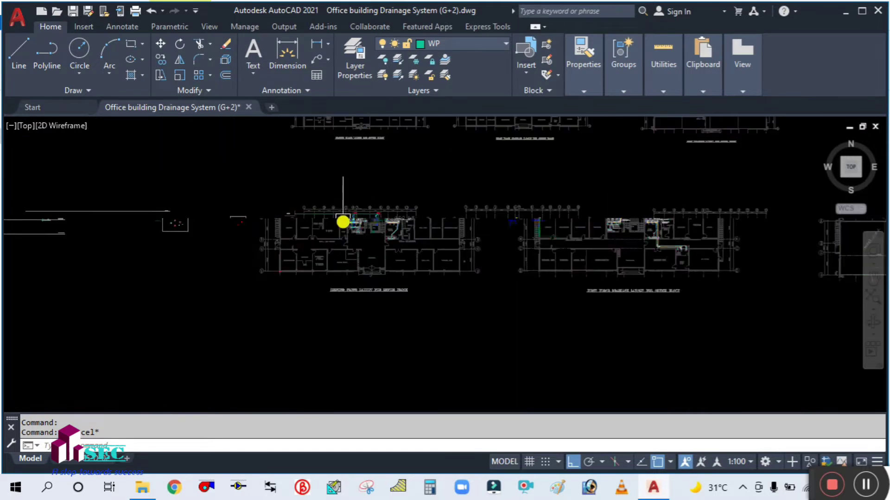
scroll(493, 218, up, 6)
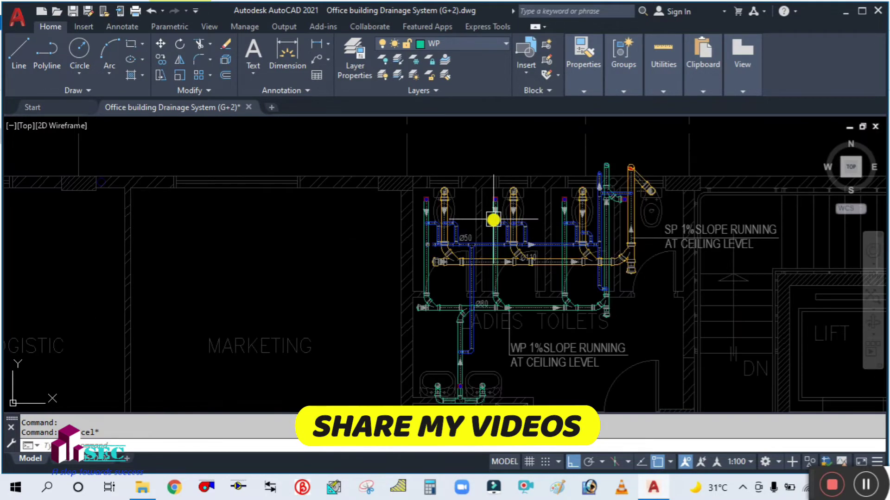
middle_drag(415, 276, 287, 248)
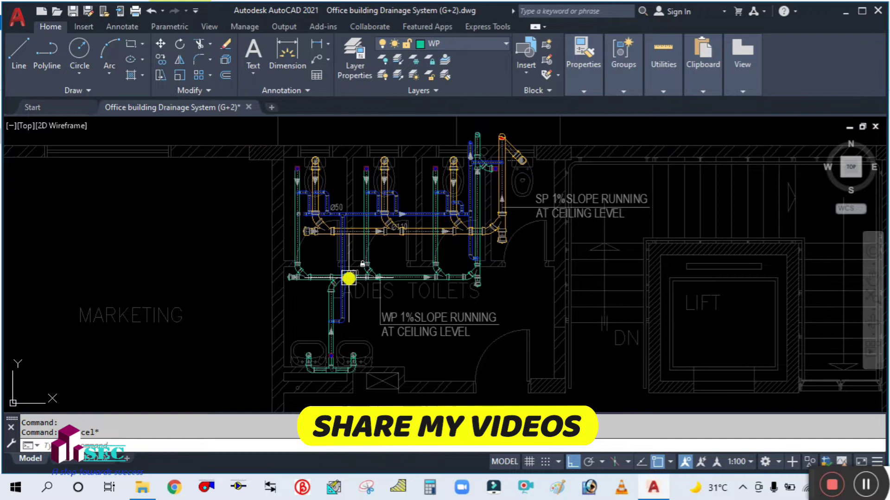
scroll(256, 219, down, 6)
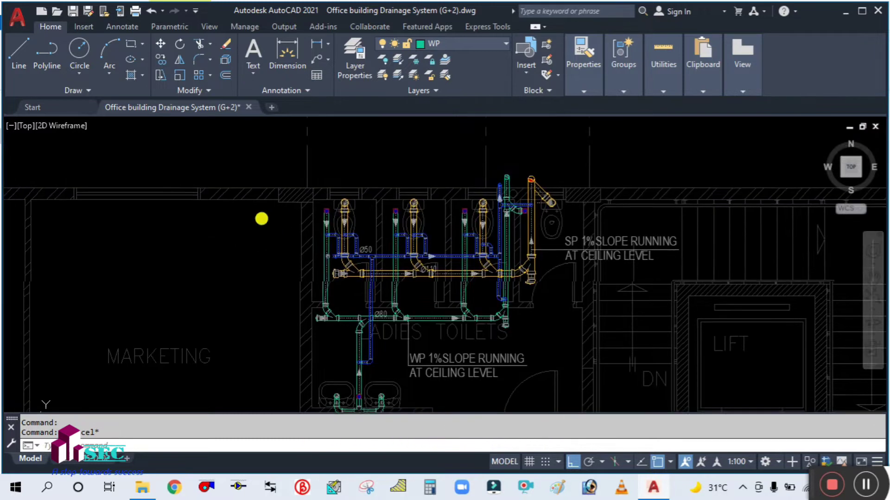
scroll(310, 215, up, 12)
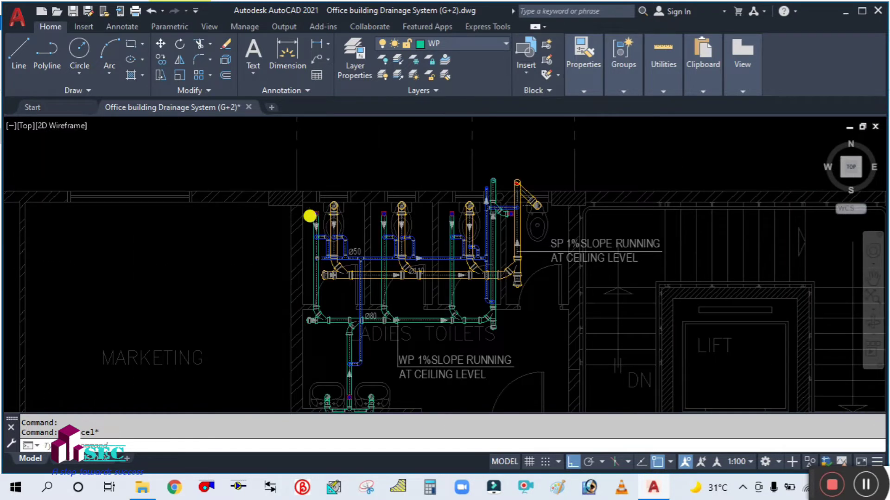
scroll(327, 184, down, 3)
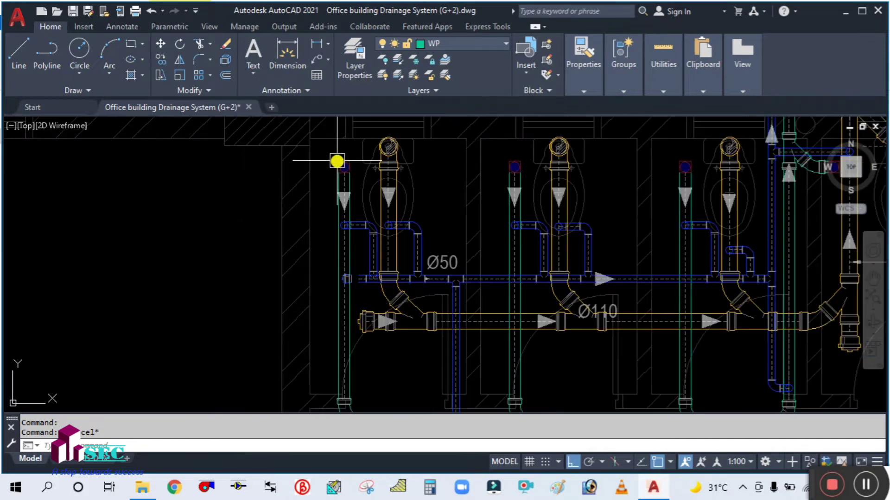
middle_drag(331, 169, 324, 161)
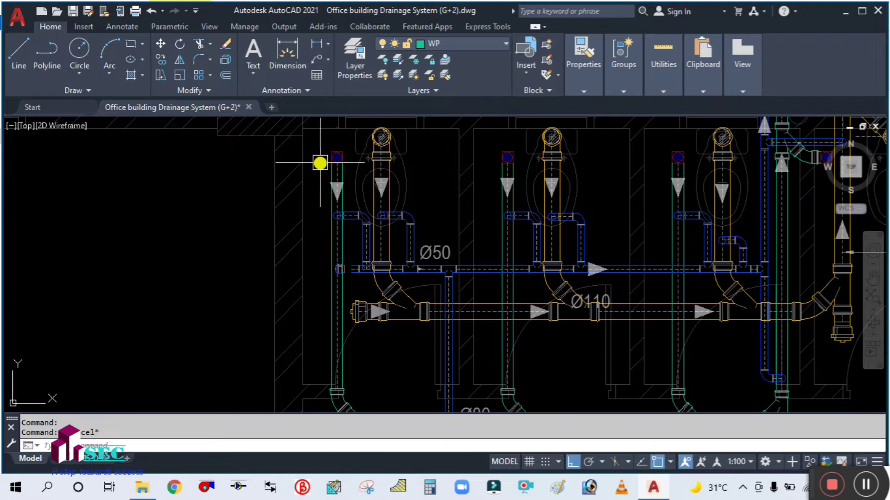
scroll(319, 163, down, 2)
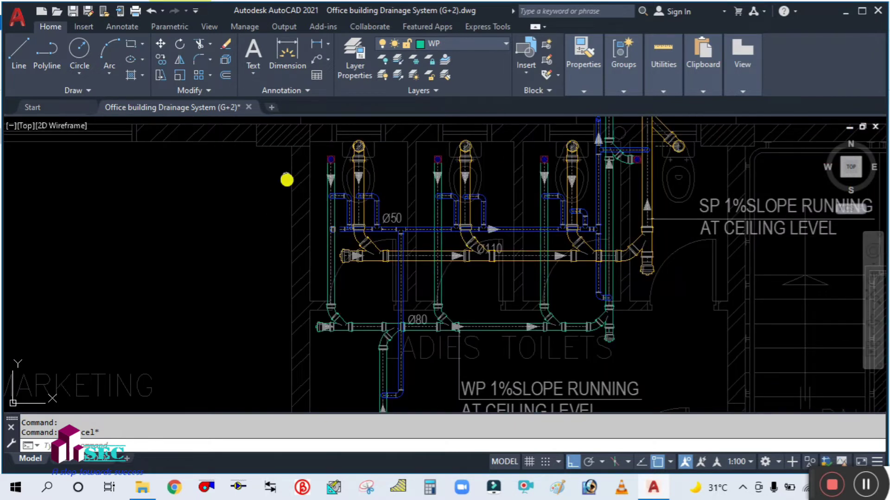
- Make the layer of the Ø50 pipe label, TEXT, the current layer
middle_drag(285, 176, 312, 213)
scroll(396, 256, up, 2)
click(414, 252)
click(446, 62)
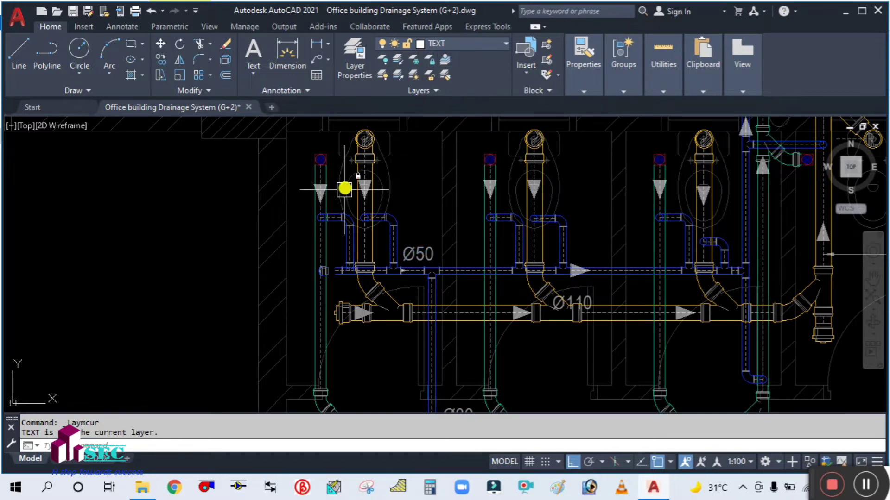
- Draw a horizontal quick leader with its arrowhead at the start of the first waste pipe, extending out into the marketing room
middle_drag(149, 224, 239, 223)
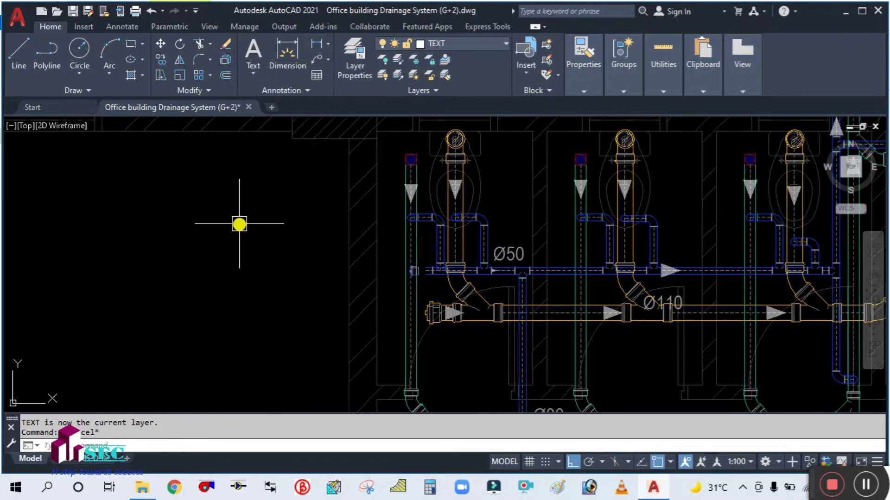
text(E)
key(Return)
scroll(404, 174, up, 4)
click(385, 194)
scroll(385, 194, down, 2)
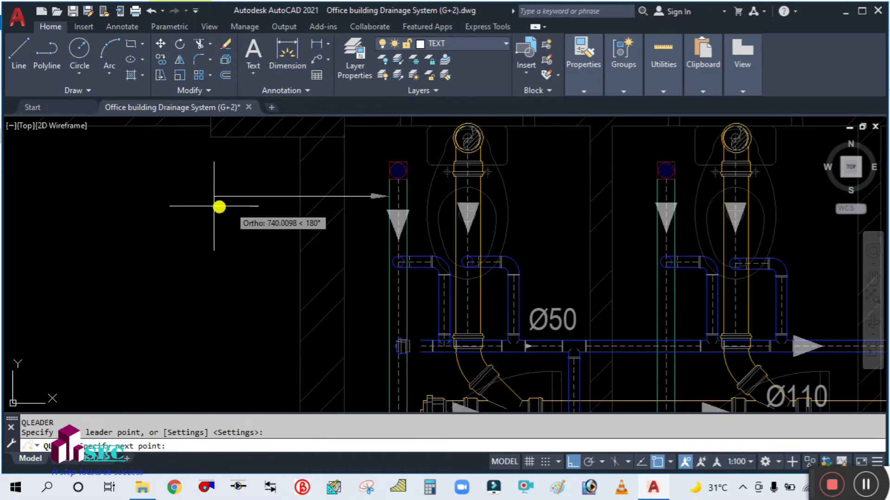
click(183, 203)
key(Escape)
middle_drag(171, 247, 226, 232)
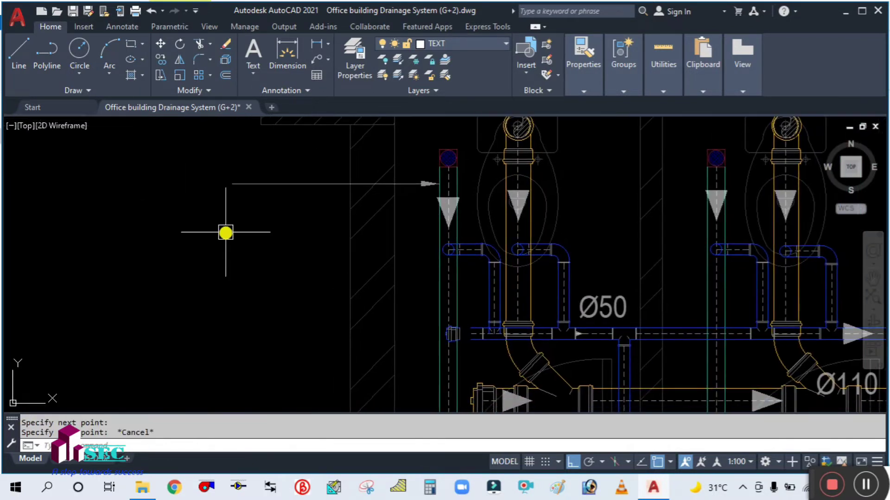
- Copy the Ø50 pipe label horizontally to the empty area below the new leader
text(co)
key(Return)
click(608, 310)
key(Return)
click(606, 270)
click(268, 281)
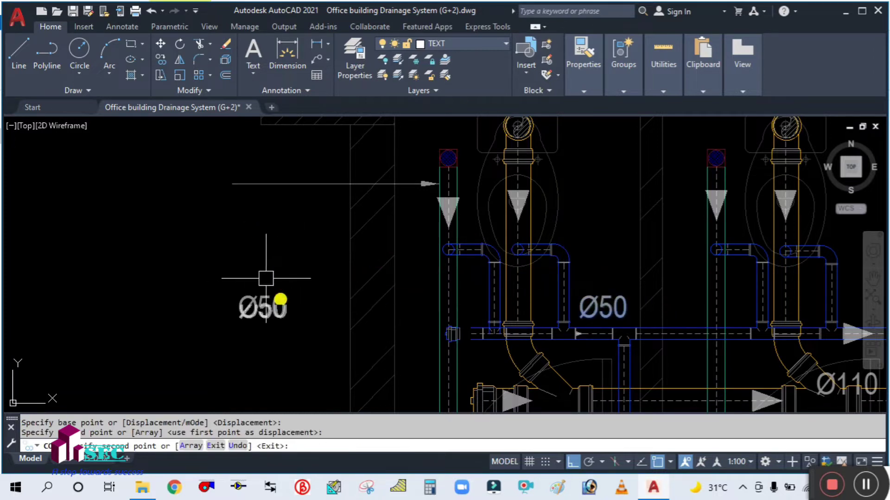
key(Escape)
- Move the copied Ø50 label straight up so it sits on the tail end of the leader line
text(m)
key(Return)
click(299, 359)
click(209, 288)
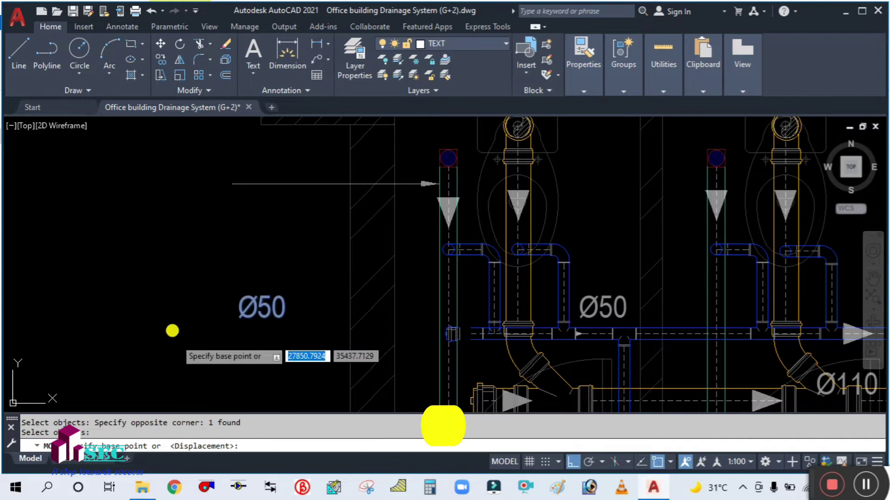
key(Return)
click(176, 338)
click(145, 199)
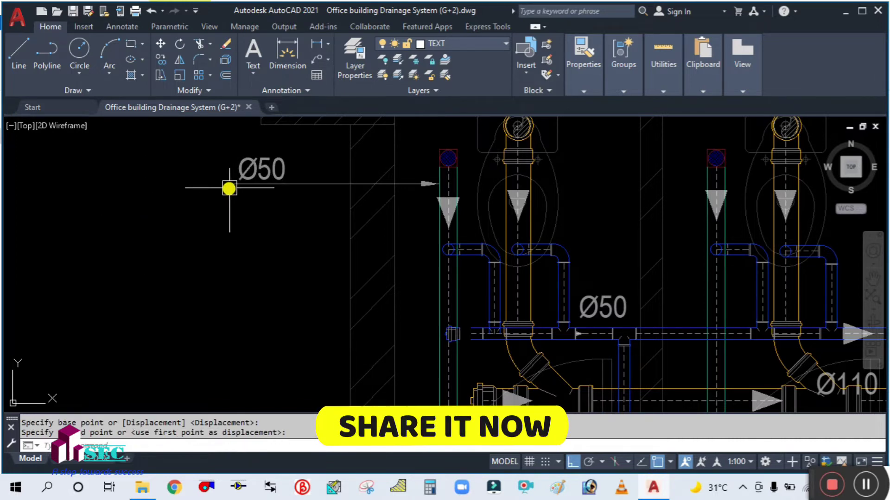
- Change the copied label's text on the leader to IL-0.100
middle_drag(230, 187, 231, 221)
click(271, 200)
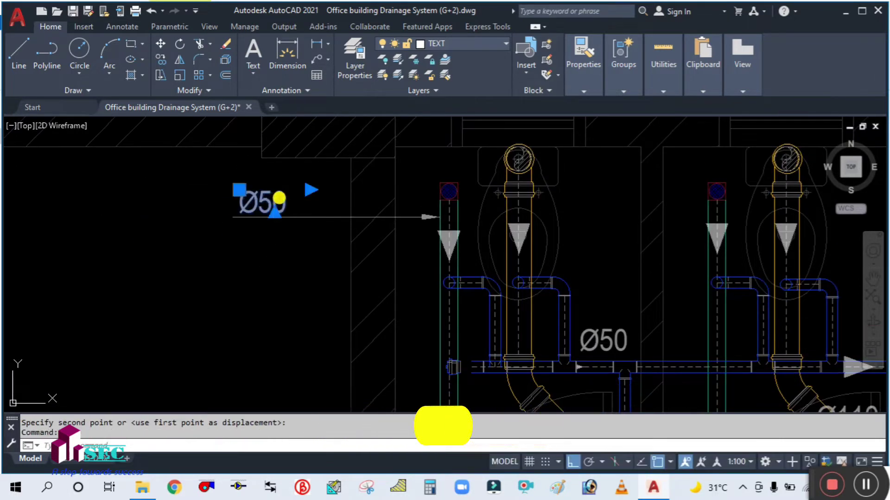
double_click(278, 194)
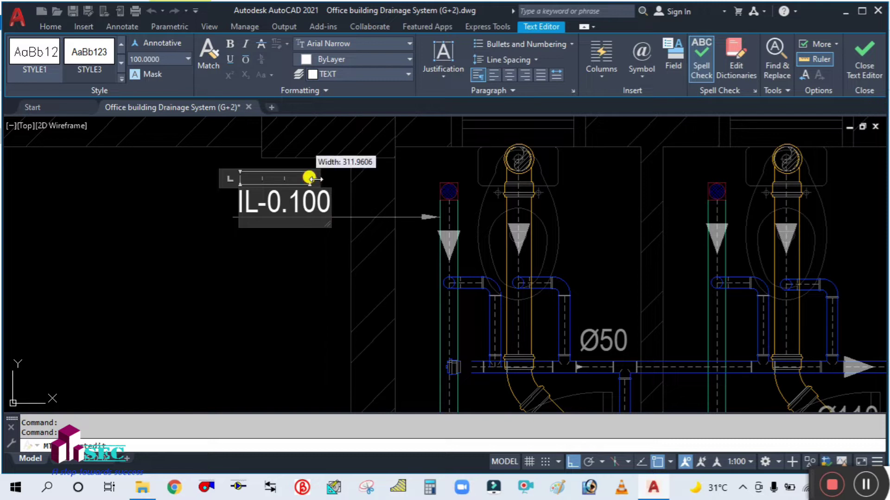
click(291, 269)
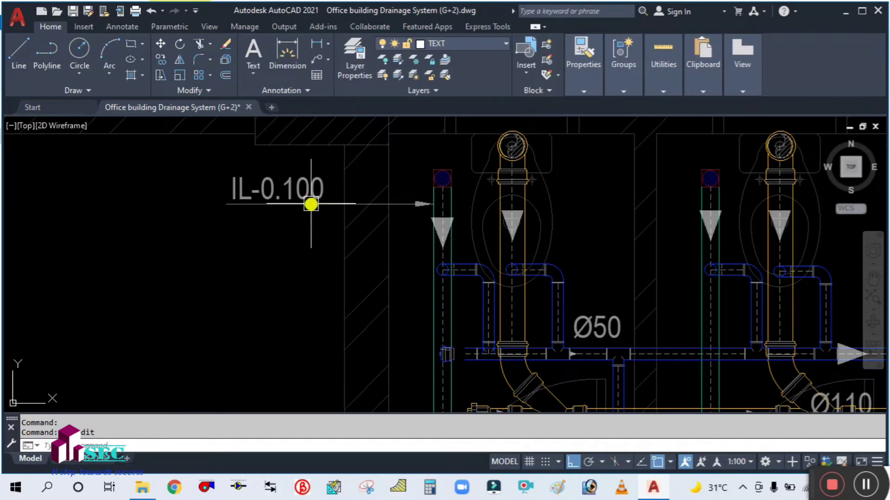
click(347, 246)
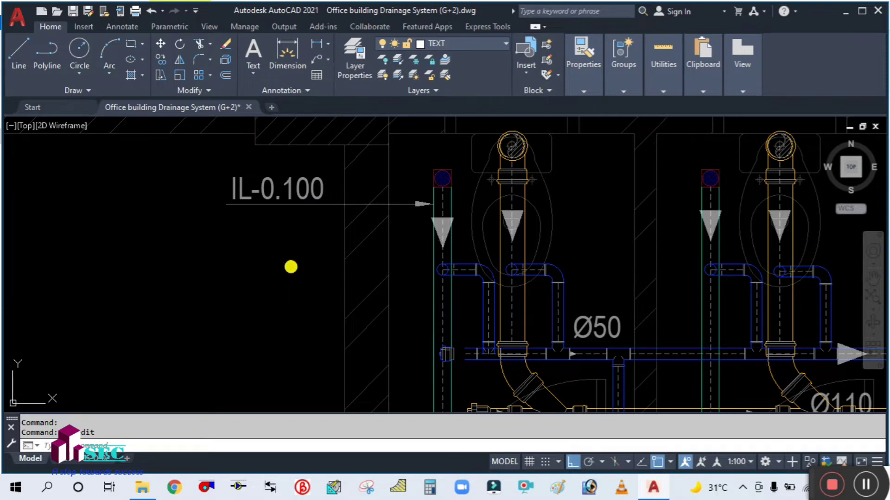
- Examine the IL-0.100 label and the waste pipe run from it down to the Ø80 branch
scroll(284, 176, up, 2)
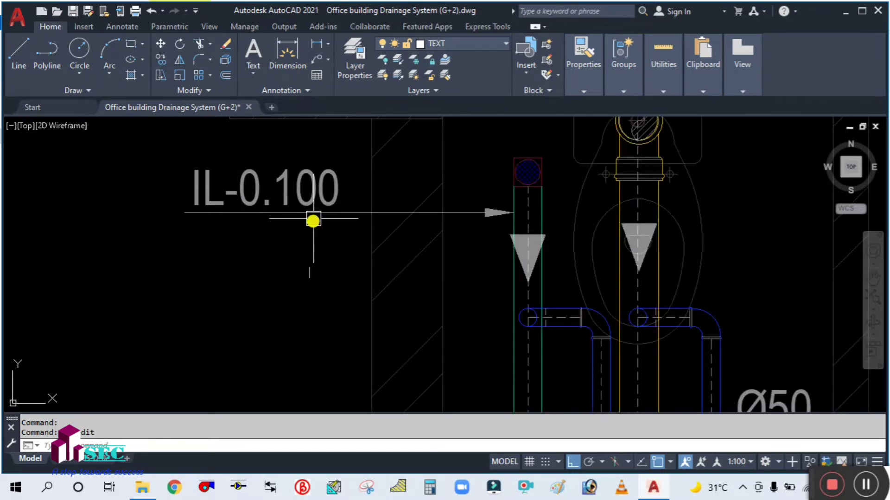
scroll(314, 216, down, 2)
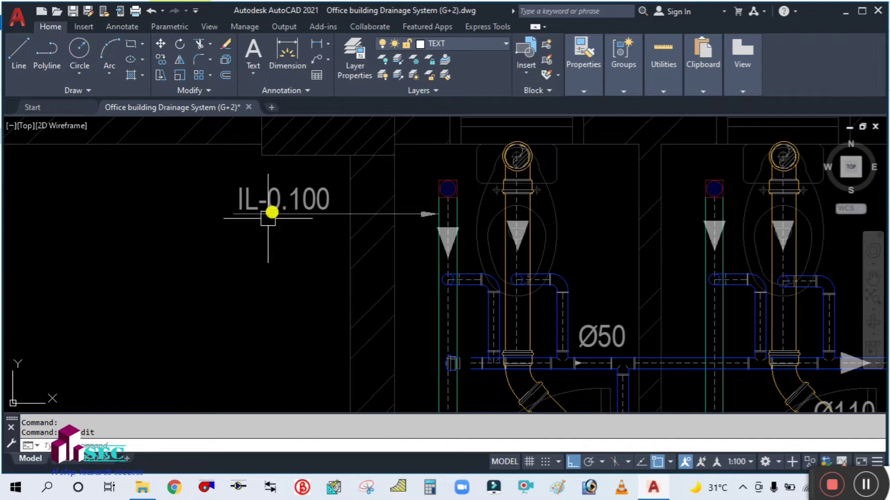
middle_drag(295, 273, 286, 254)
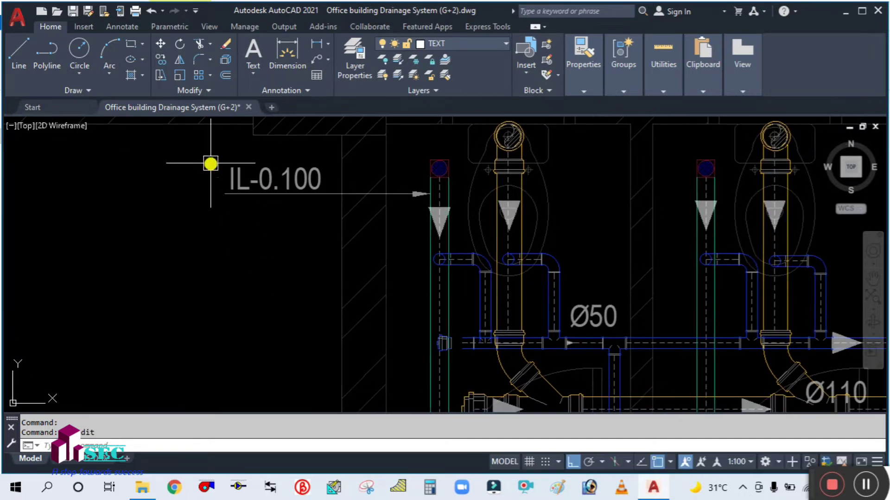
scroll(284, 222, down, 2)
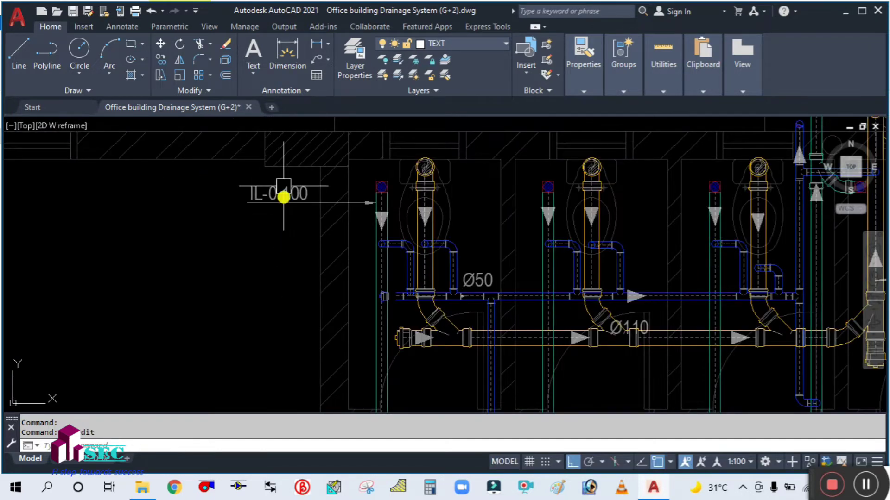
scroll(292, 217, down, 2)
middle_drag(278, 280, 268, 246)
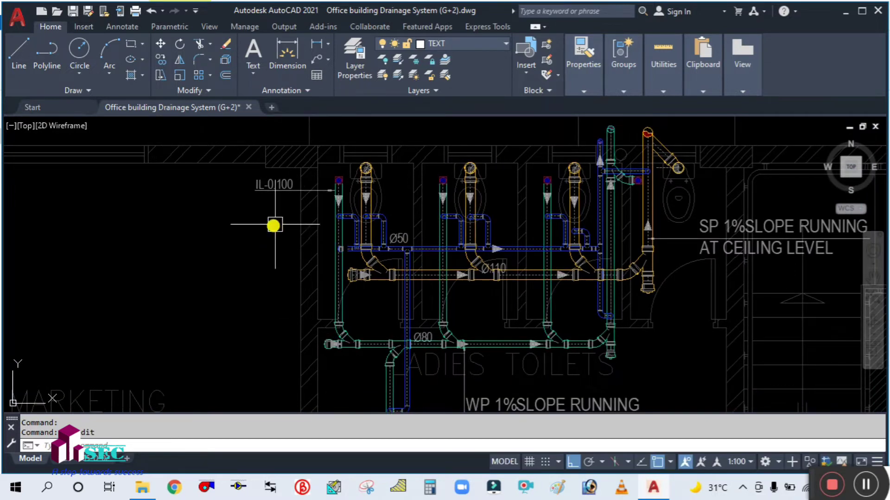
scroll(313, 250, up, 2)
scroll(274, 241, down, 2)
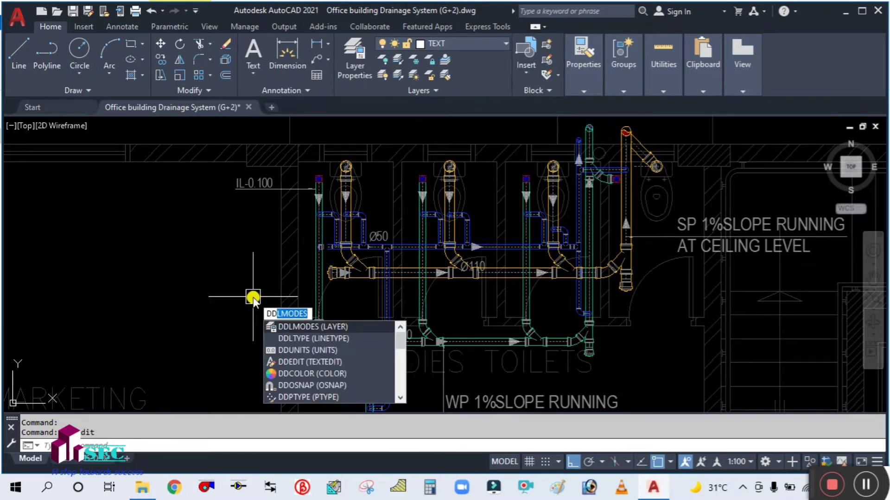
- Start a multiple-point distance measurement from the top of the first waste pipe down to its lower bend
key(Escape)
text(DI)
key(Return)
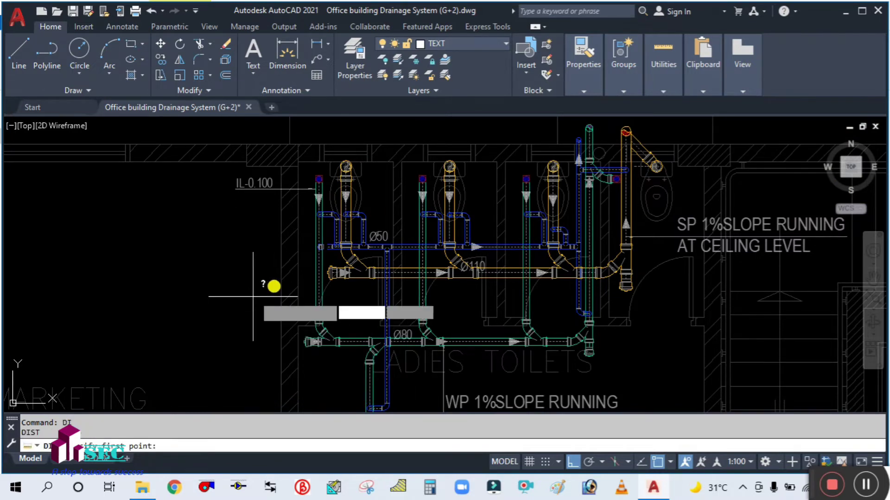
scroll(318, 180, up, 4)
click(271, 182)
scroll(272, 179, down, 4)
middle_drag(276, 347, 260, 254)
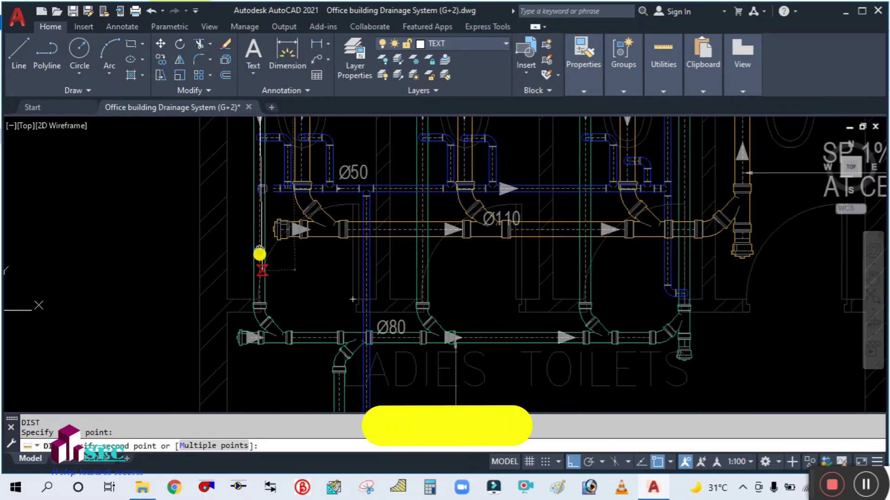
scroll(253, 285, up, 4)
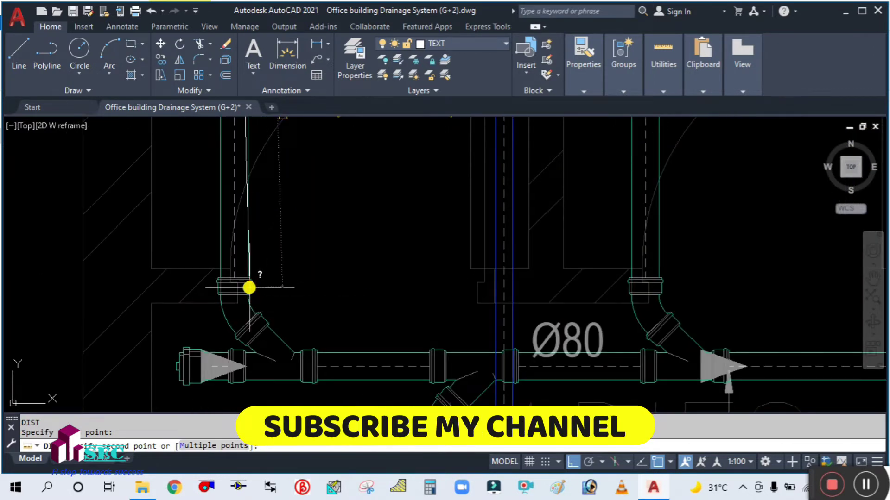
text(M)
key(Return)
scroll(249, 287, up, 2)
click(230, 280)
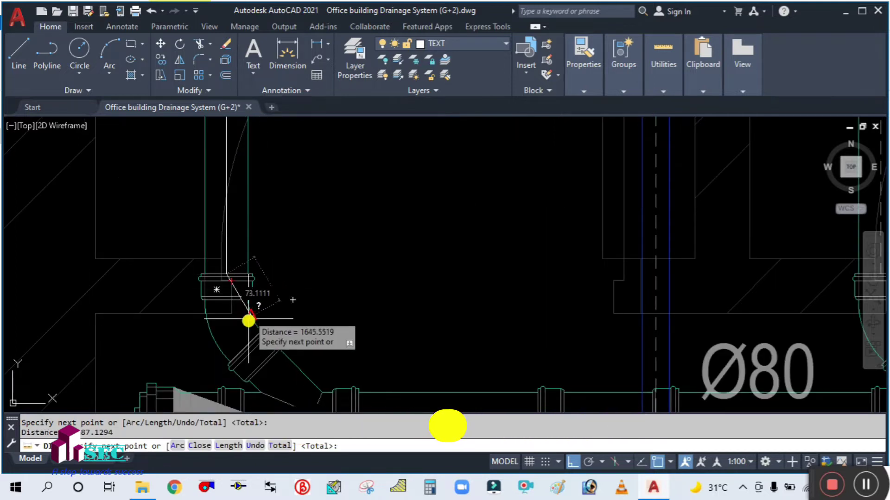
- Extend the distance measurement through the bend to the angled fitting joining the Ø80 waste pipe, and end it
scroll(246, 317, down, 4)
scroll(247, 342, up, 6)
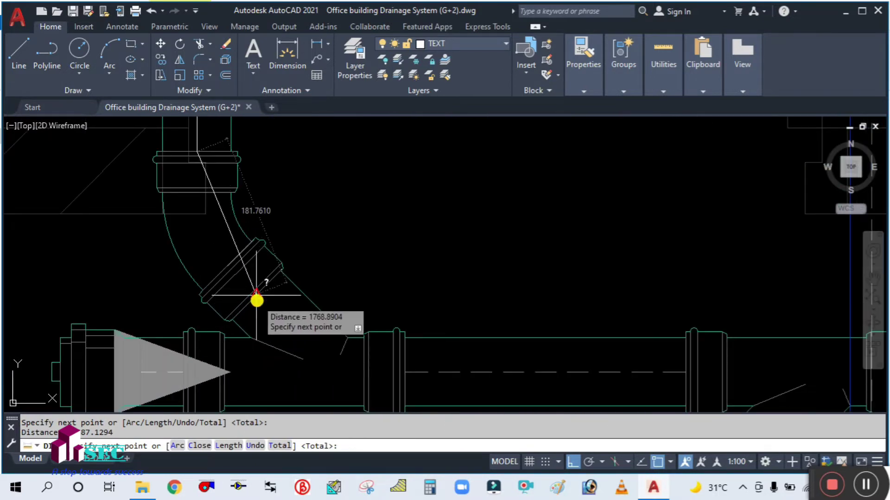
click(256, 294)
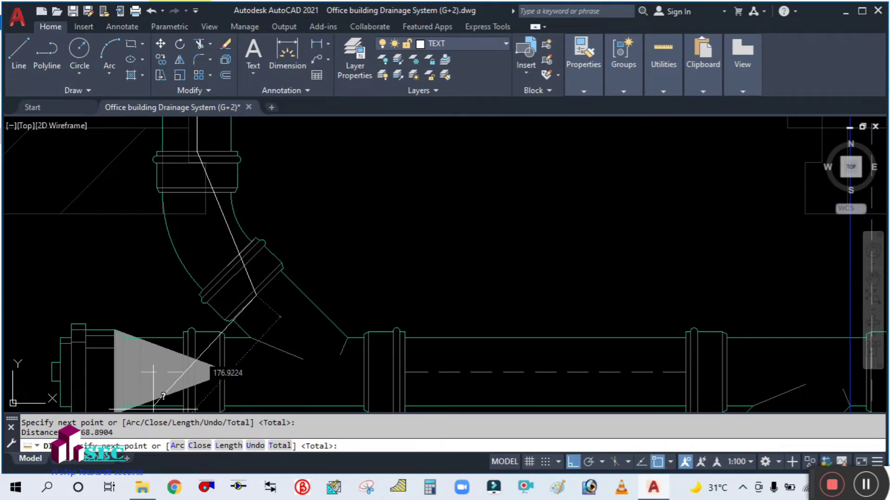
scroll(266, 342, down, 1)
key(Escape)
scroll(266, 340, down, 3)
scroll(278, 285, down, 3)
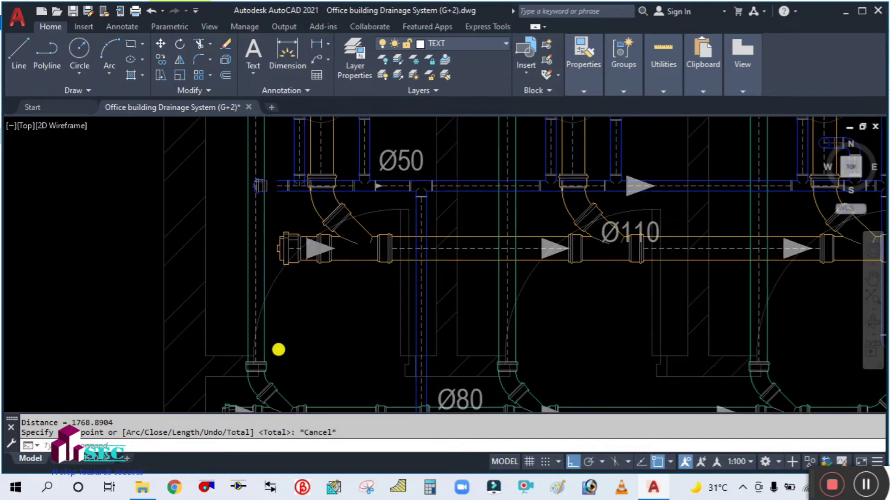
scroll(260, 346, up, 2)
middle_drag(199, 308, 237, 348)
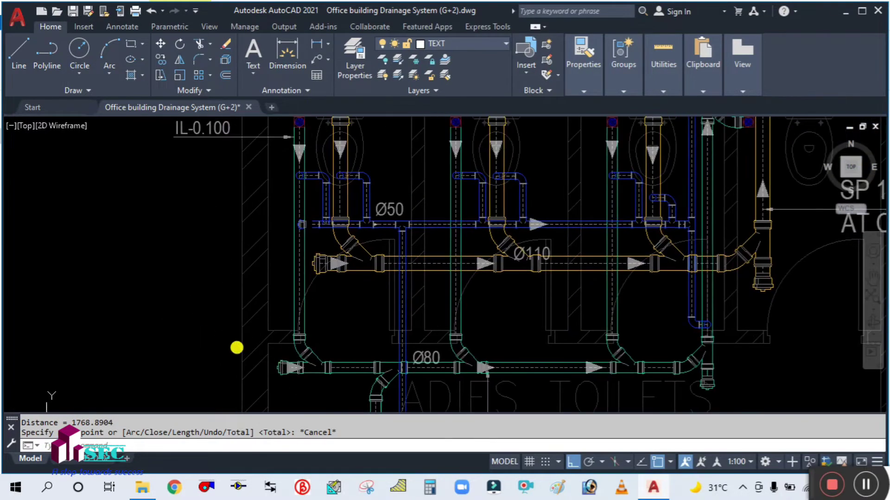
- Switch to Calculator and divide the measured pipe length, 1768, by 1000 to convert it to metres
click(426, 487)
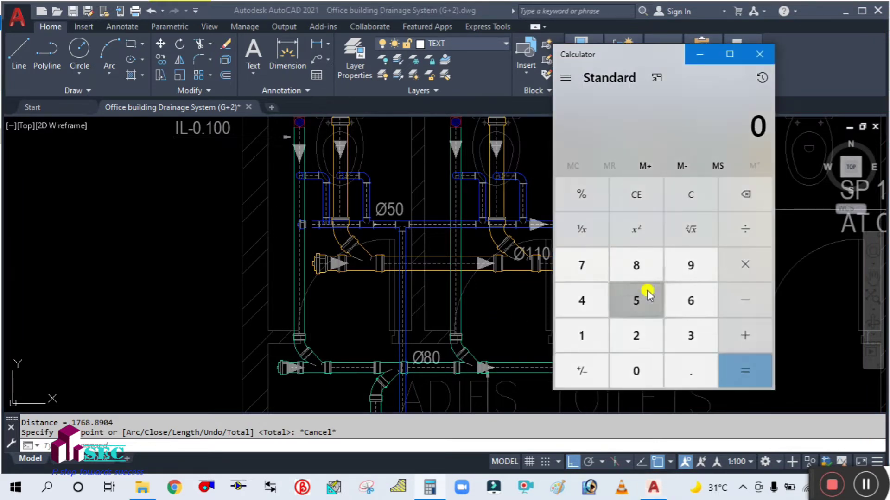
click(607, 333)
click(582, 267)
click(675, 299)
click(639, 266)
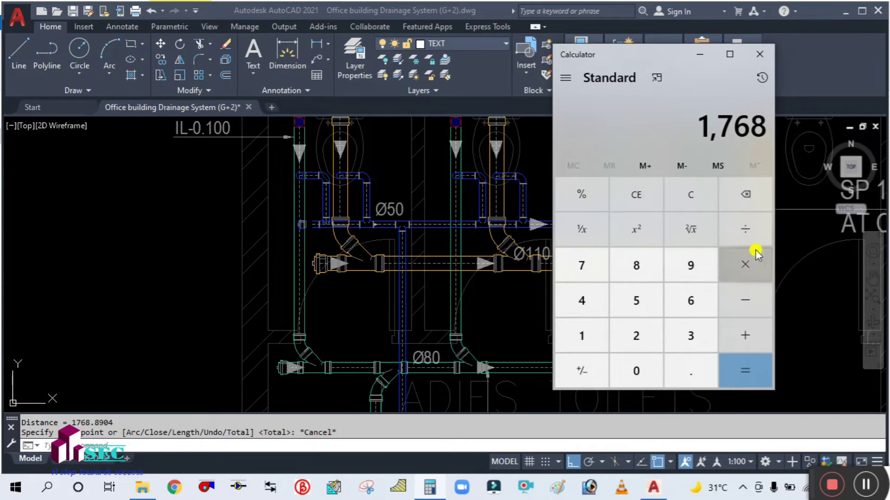
click(749, 229)
click(570, 334)
click(629, 369)
click(632, 369)
click(631, 370)
click(737, 366)
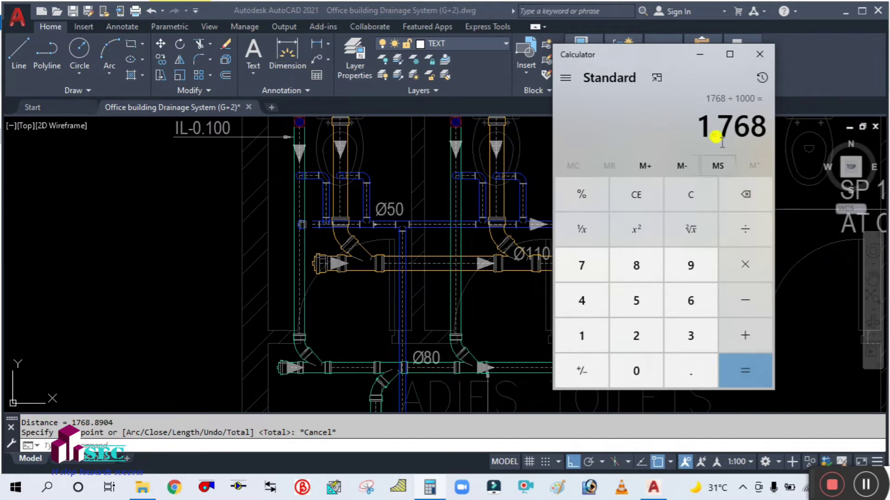
- Divide the converted length by 100 to get the fall at 1% slope
click(746, 226)
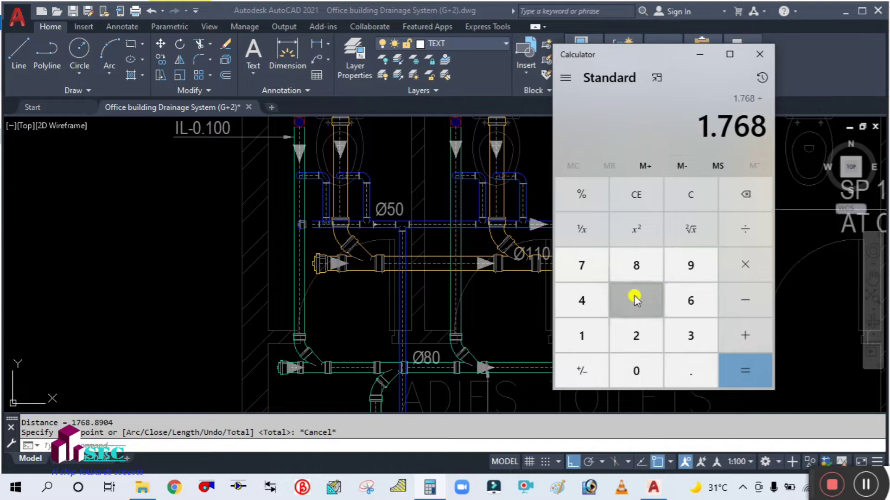
click(591, 333)
click(640, 369)
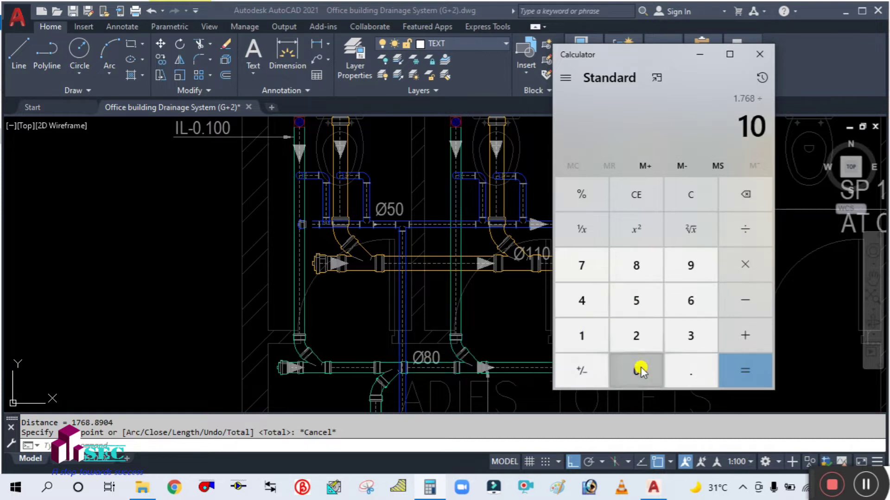
click(745, 370)
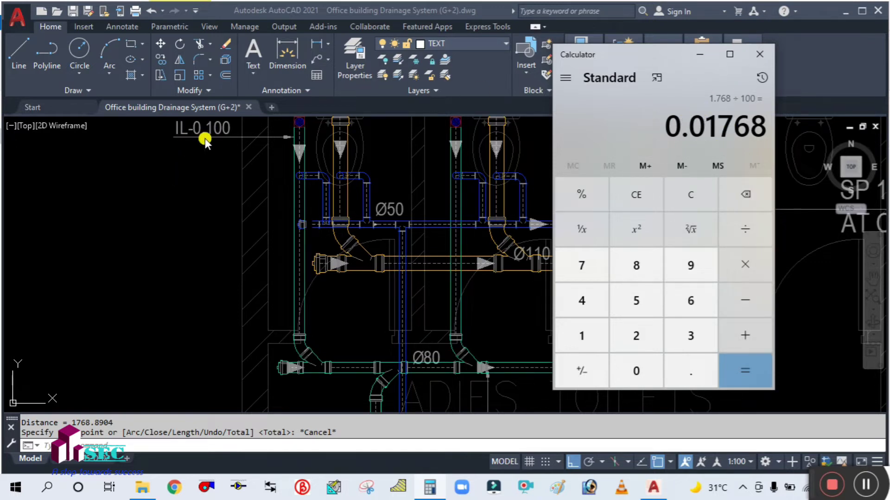
- Add the starting invert level of 0.100 to the calculated fall, and return to the AutoCAD drawing
click(740, 330)
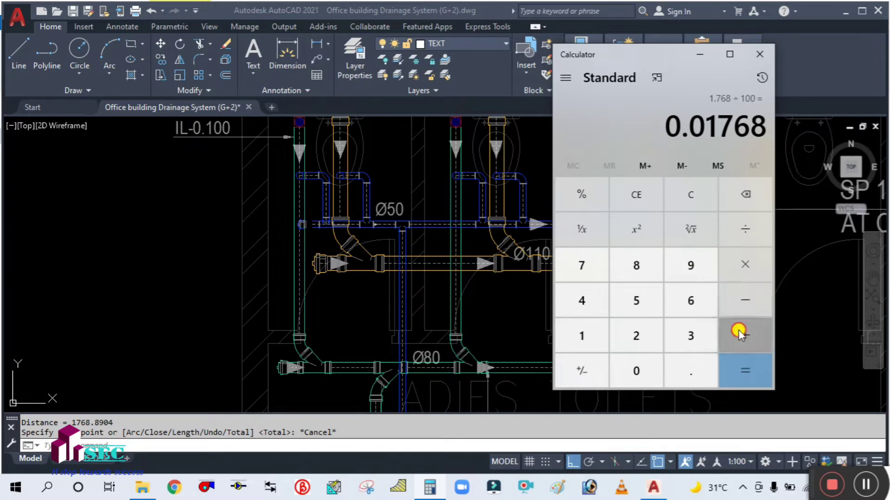
click(638, 369)
click(686, 369)
click(597, 345)
click(633, 368)
click(633, 368)
click(751, 369)
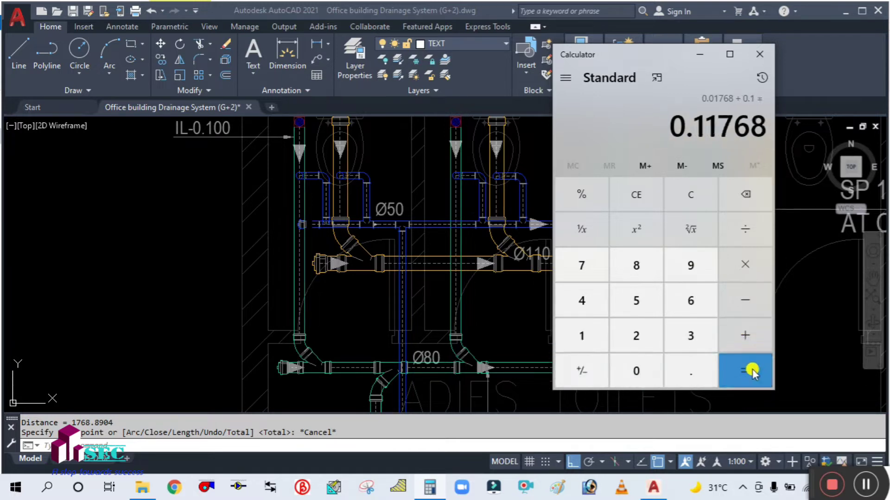
click(701, 57)
- Draw a two-segment quick leader from the first angled fitting on the Ø80 pipe, running down and across
scroll(251, 324, down, 3)
scroll(257, 348, up, 3)
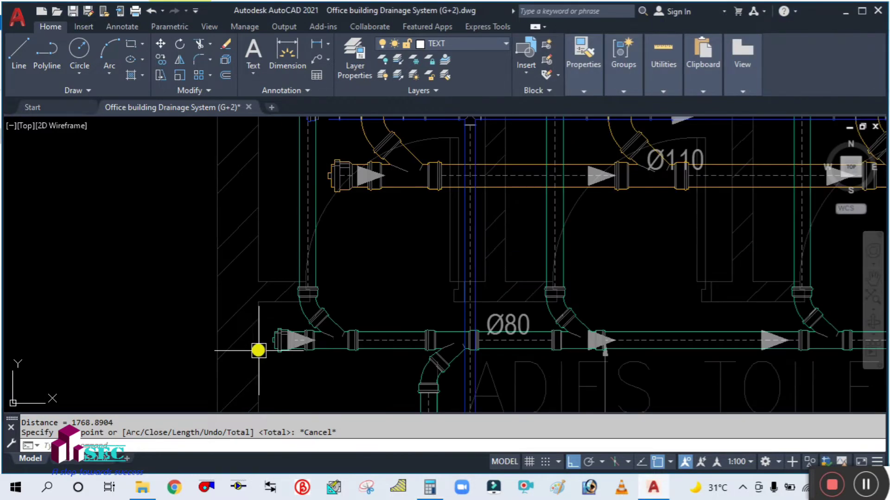
scroll(338, 272, up, 2)
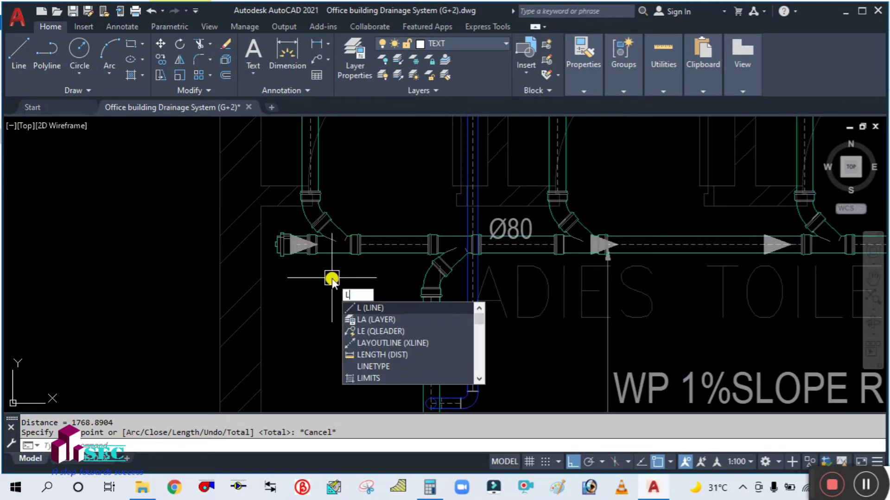
text(E)
key(Return)
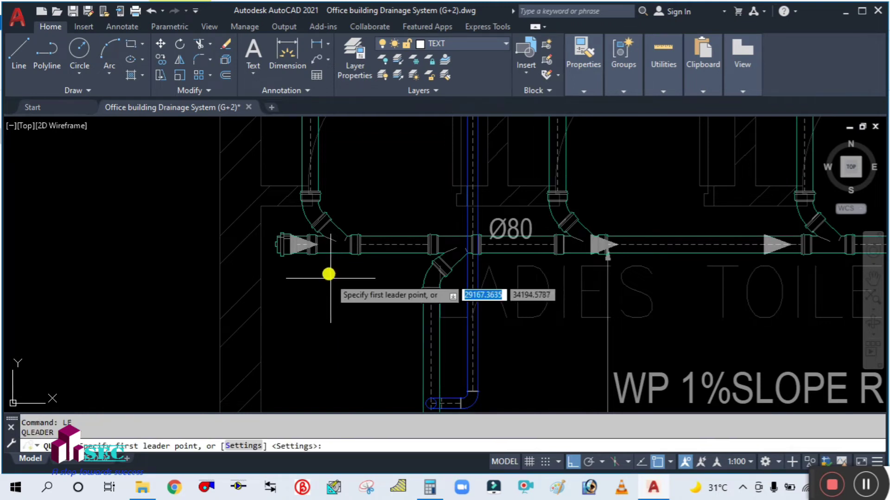
scroll(329, 274, up, 2)
click(322, 234)
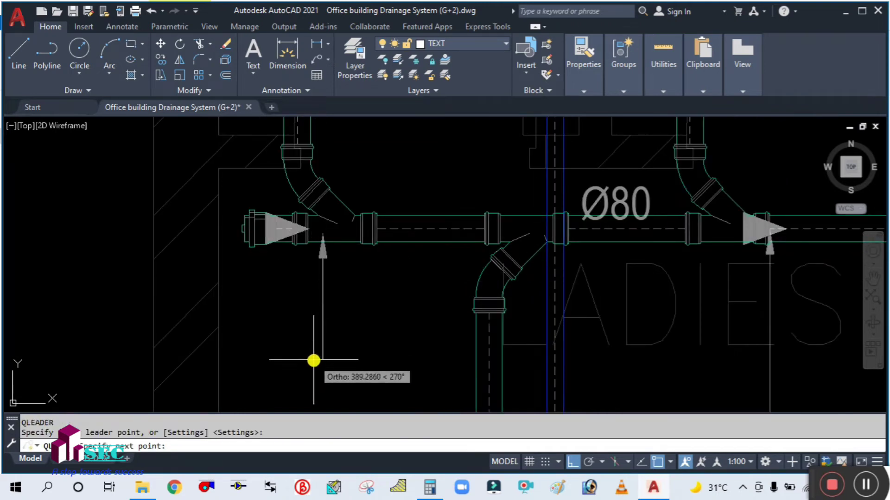
click(322, 354)
click(430, 353)
key(Escape)
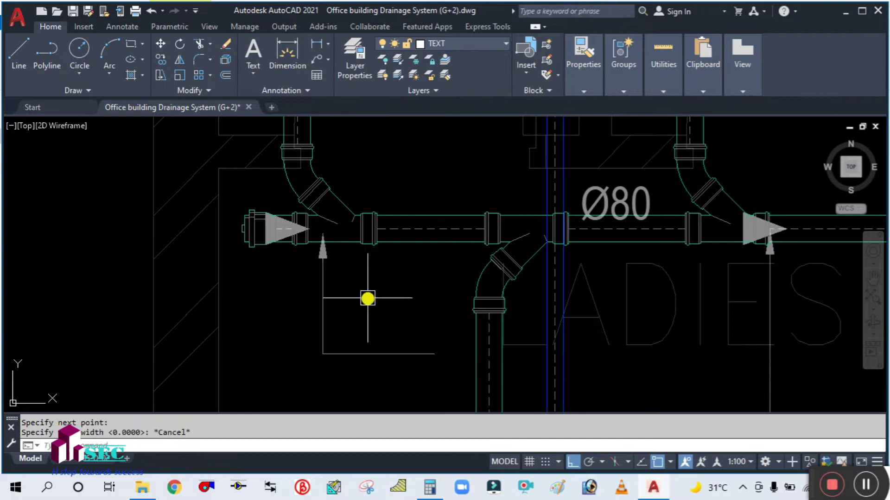
- Erase the leader just drawn below the first angled fitting on the Ø80 pipe
scroll(366, 301, down, 3)
scroll(367, 320, up, 3)
click(383, 331)
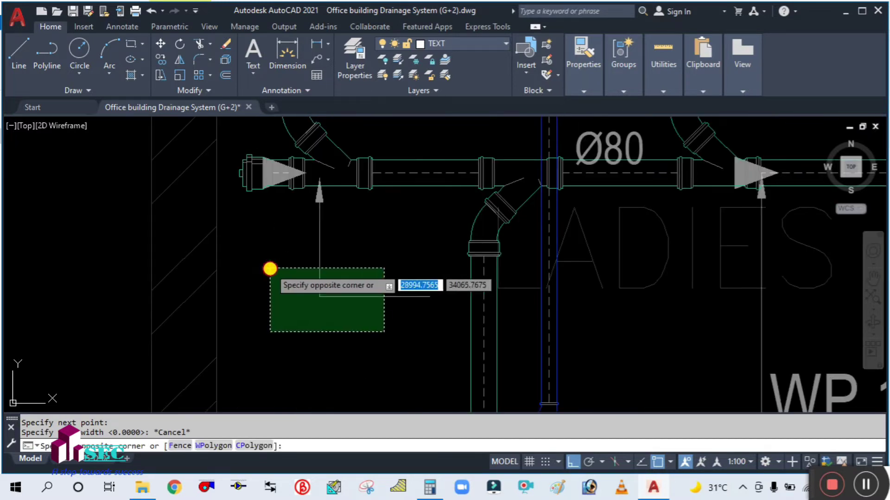
click(281, 292)
text(E)
key(Return)
- Draw a shorter leader from the Ø80 pipe's first angled fitting, about 230 units down with a short horizontal tail
text(L)
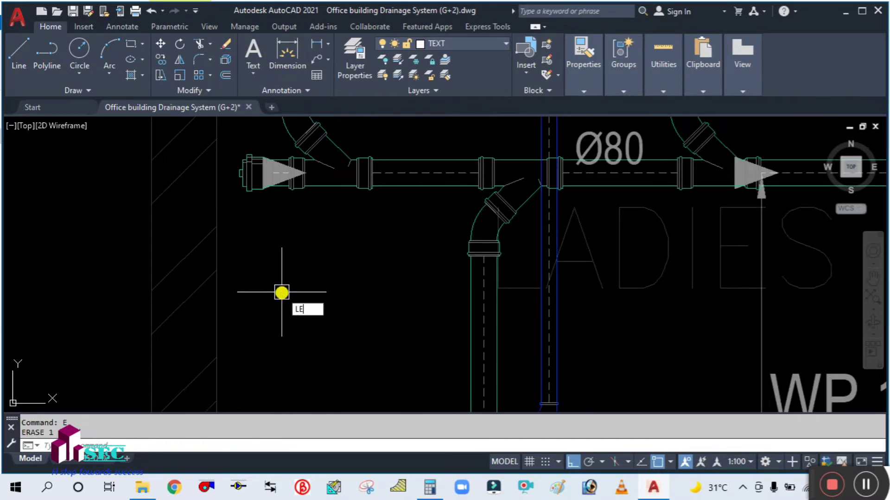
text(E)
key(Return)
click(315, 183)
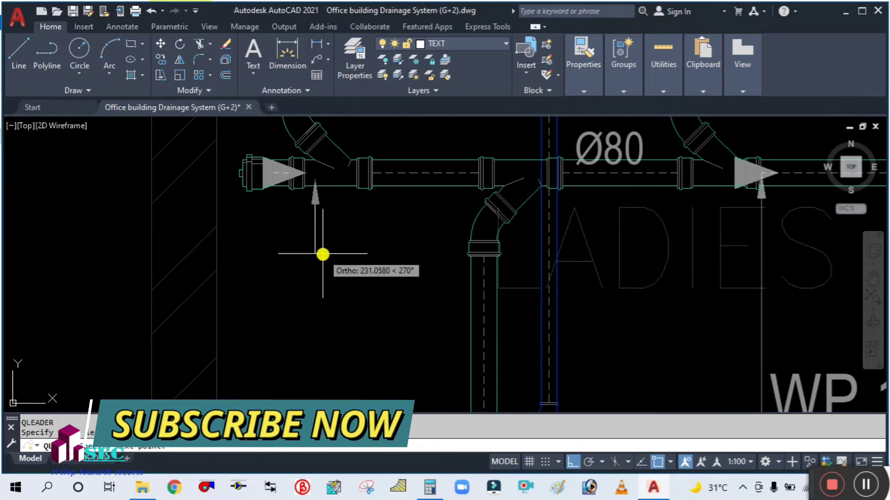
click(332, 253)
key(Return)
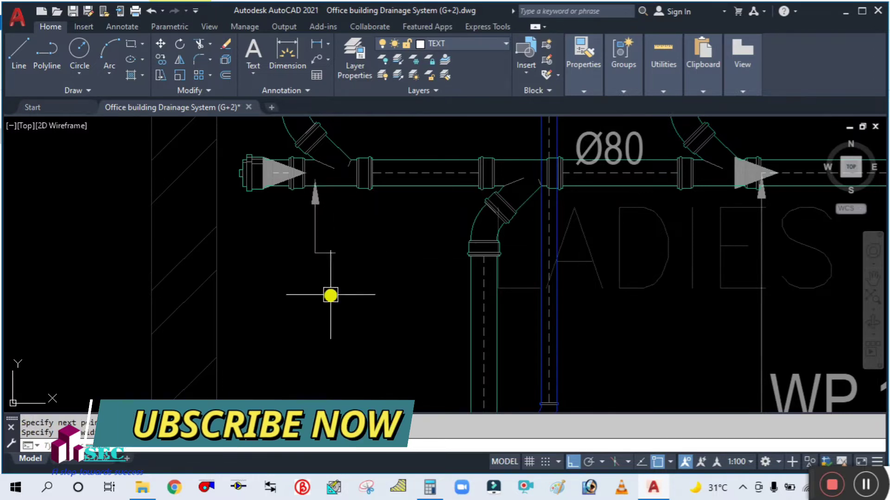
key(Escape)
- Copy the Ø80 label to the end of the short leader with Ortho off, and turn Ortho back on
scroll(354, 293, down, 2)
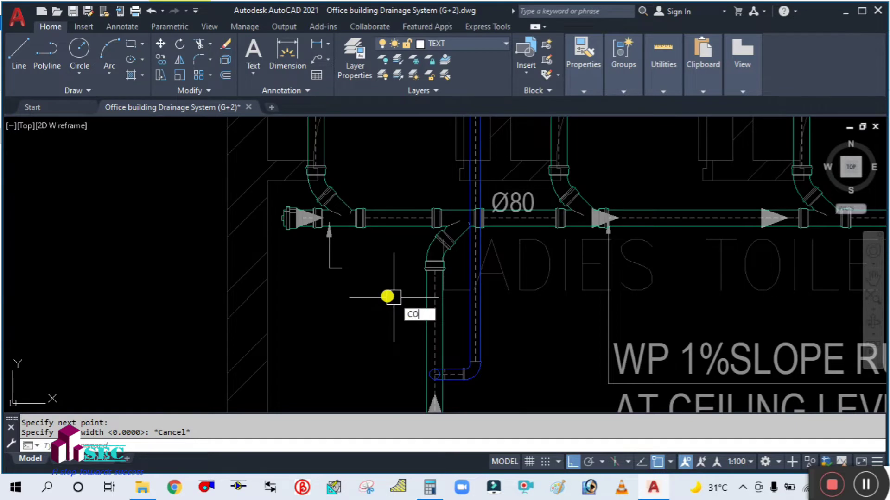
text(CO)
key(Return)
scroll(496, 202, up, 2)
click(506, 198)
key(Return)
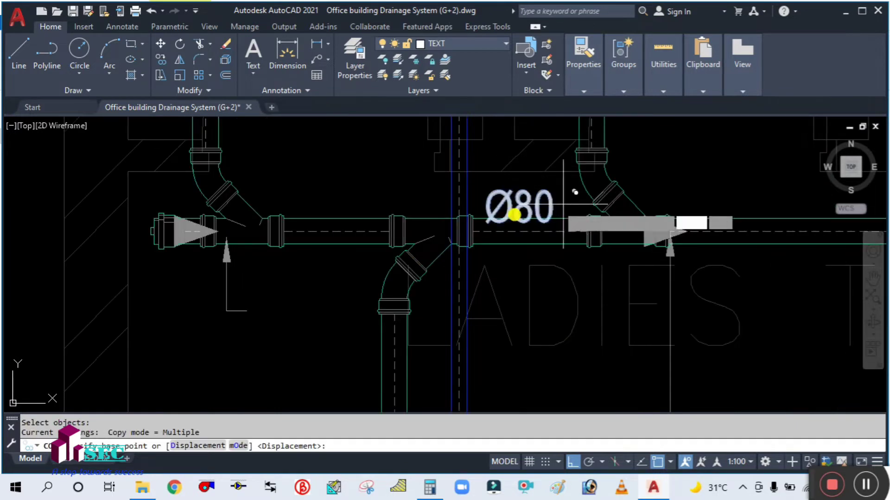
click(563, 203)
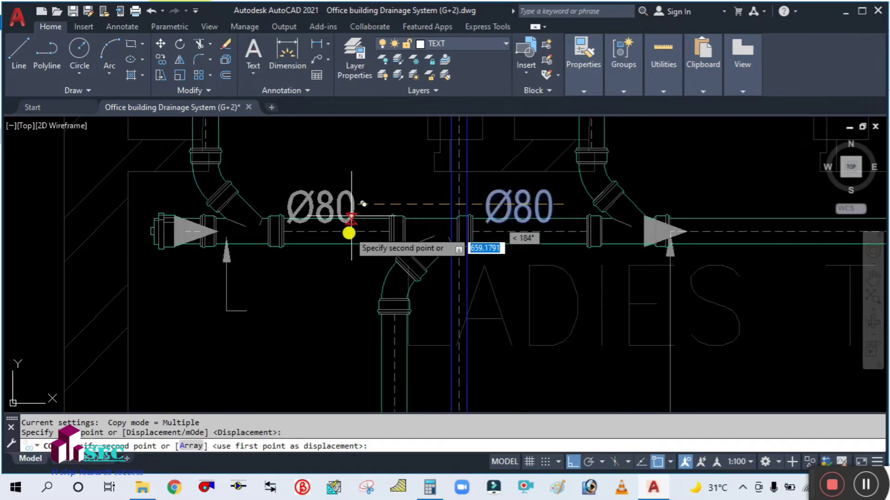
click(572, 462)
click(332, 309)
key(Escape)
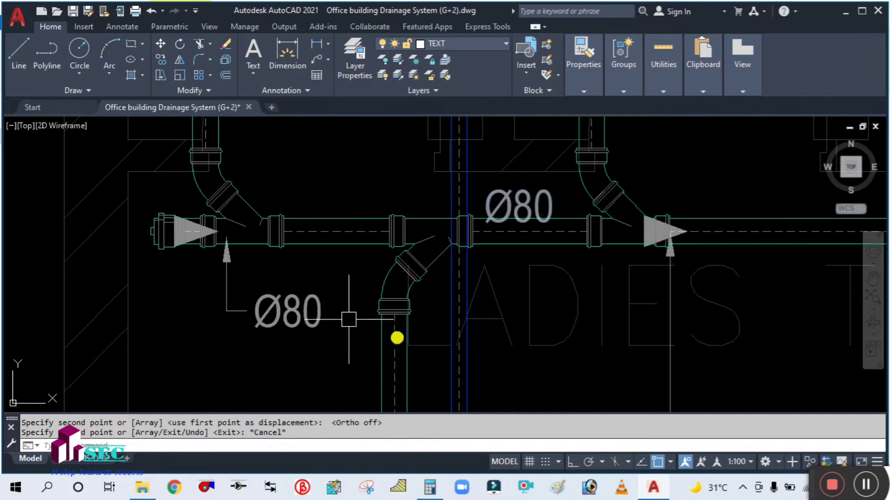
click(570, 463)
- Change the copied label's text at the leader's end to IL-0.117
click(306, 322)
double_click(321, 317)
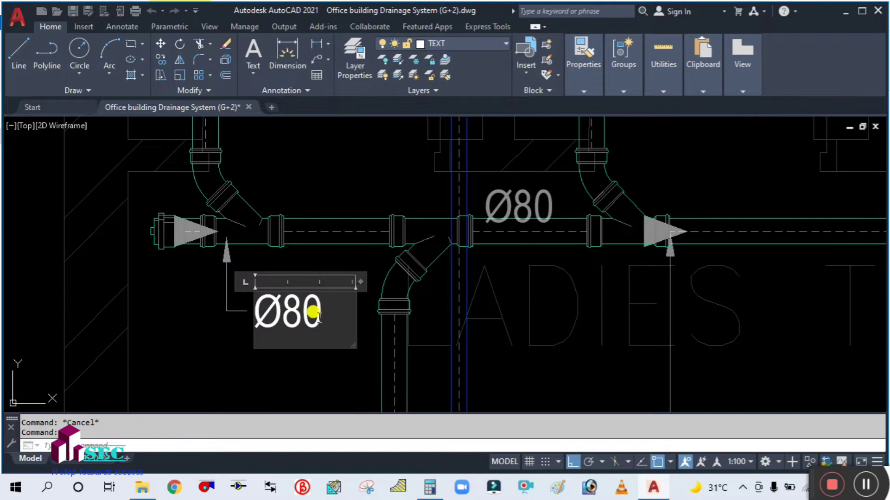
text(IL-)
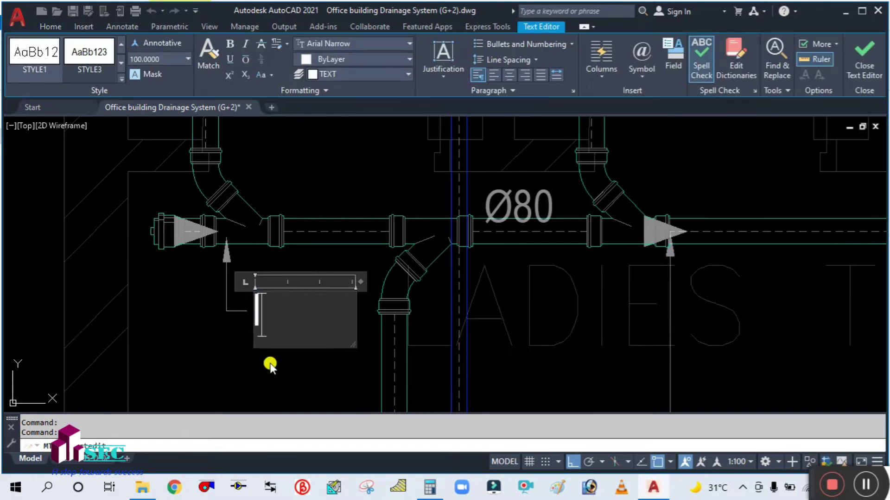
text(0.117)
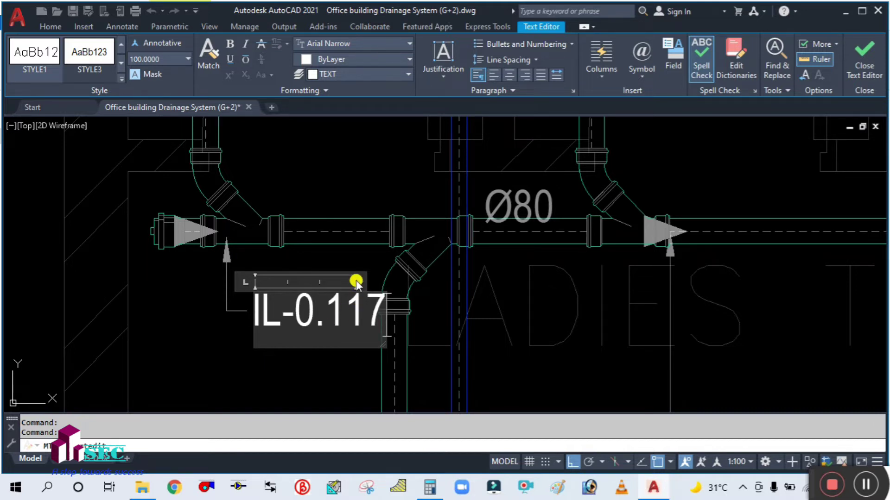
click(228, 350)
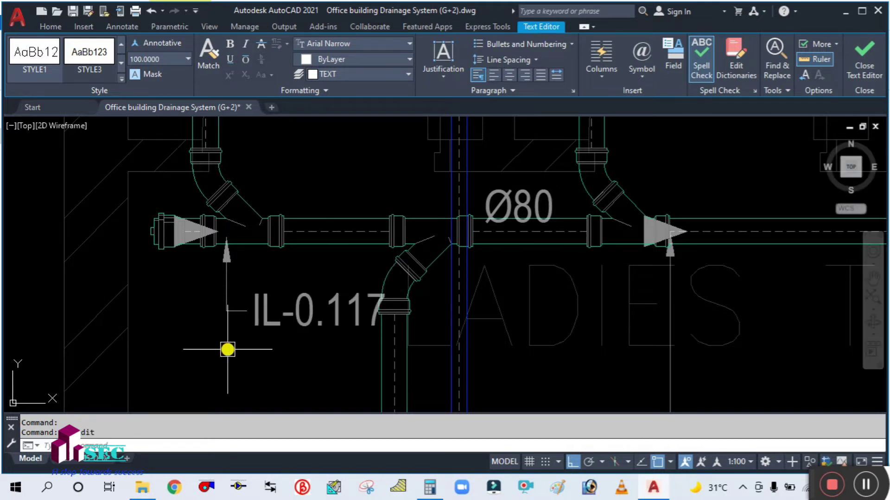
- Set the IL-0.117 label's text height to 80 in its properties, and deselect the label
scroll(227, 349, down, 2)
middle_drag(254, 367, 241, 318)
scroll(227, 302, up, 2)
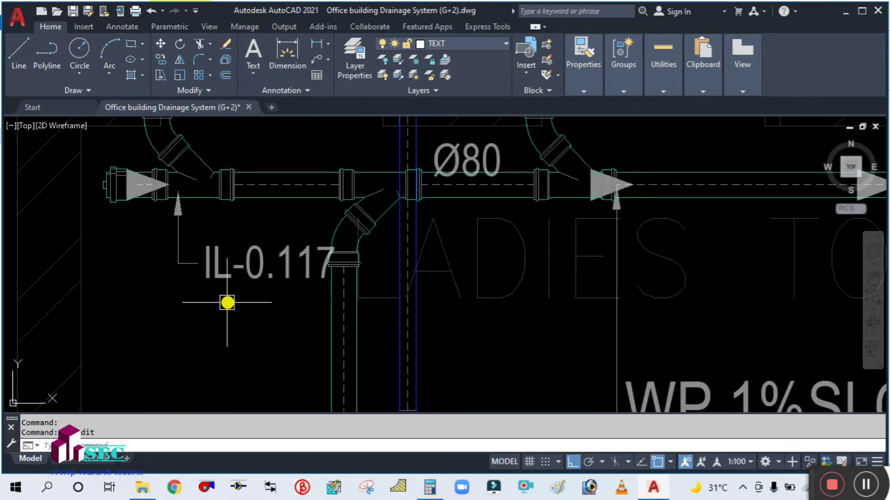
click(254, 275)
right_click(255, 276)
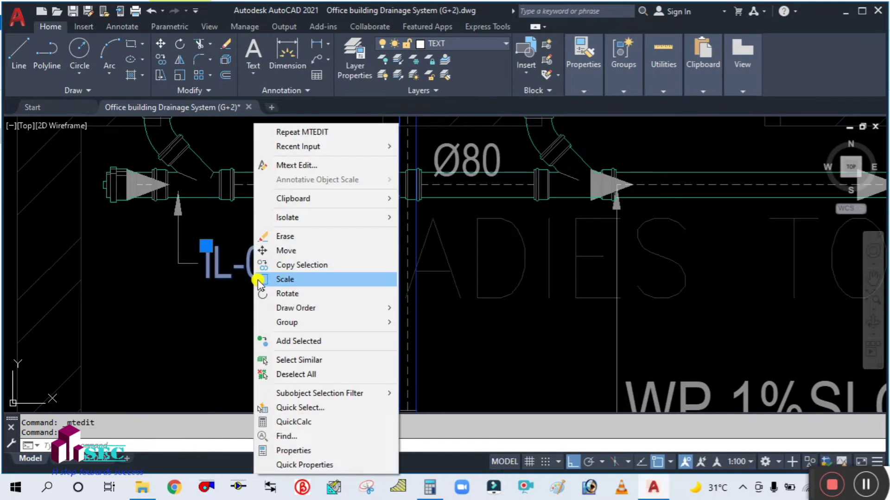
click(288, 452)
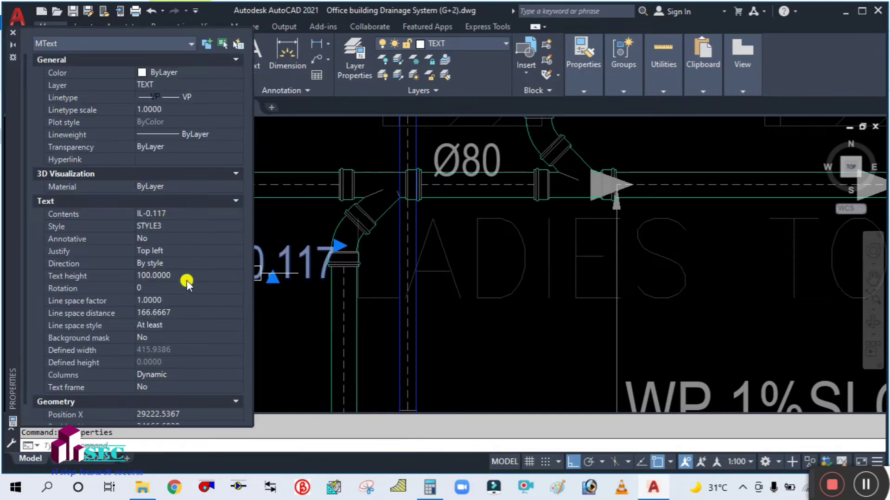
click(185, 276)
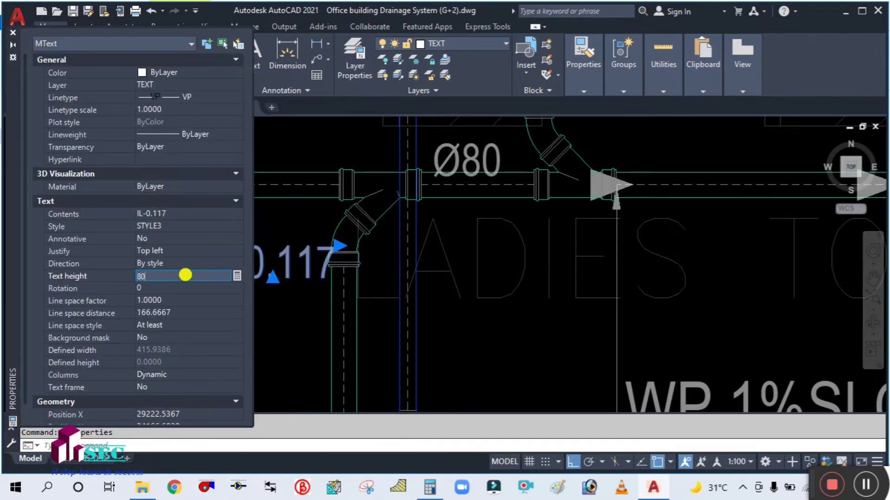
key(Return)
key(Tab)
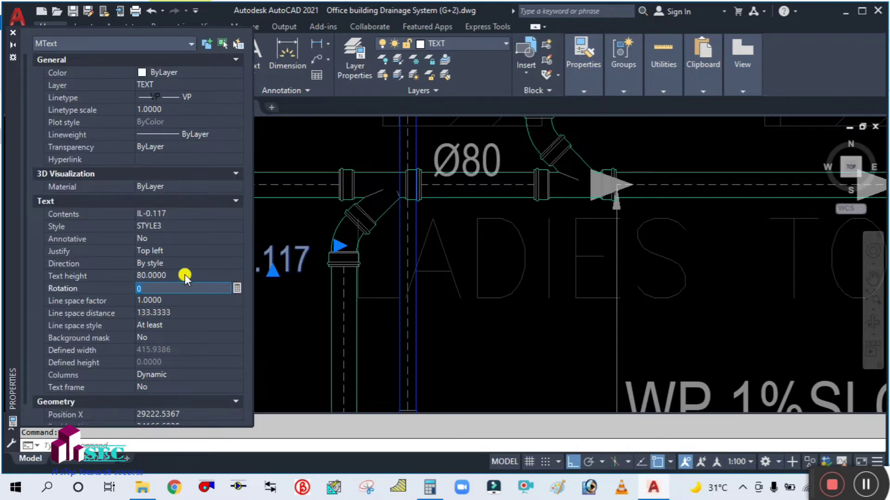
click(13, 34)
key(Escape)
- Examine the Ø80 waste pipe run from the IL-0.117 label to the branch joining it from below
scroll(218, 298, down, 3)
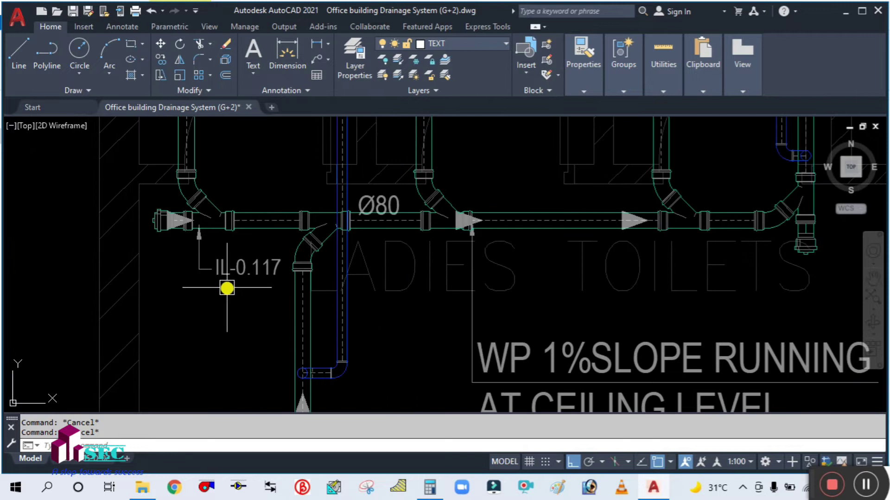
scroll(233, 295, down, 2)
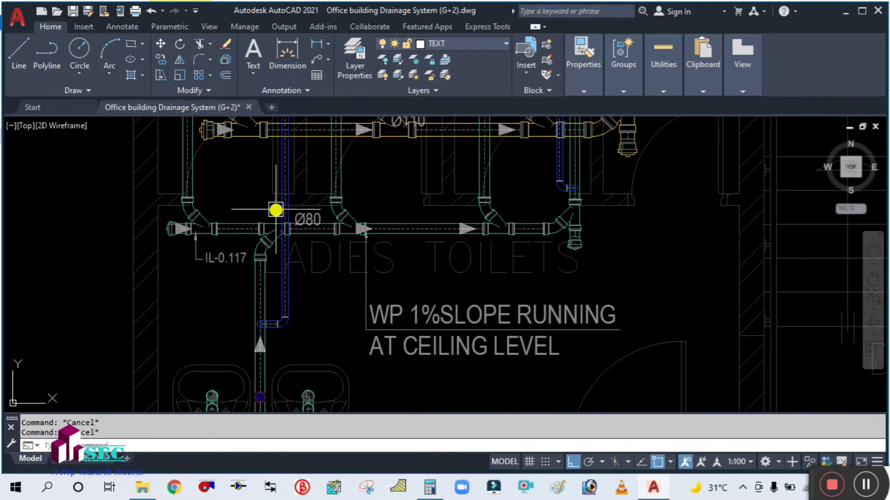
scroll(272, 223, up, 2)
scroll(274, 221, up, 5)
scroll(272, 257, down, 3)
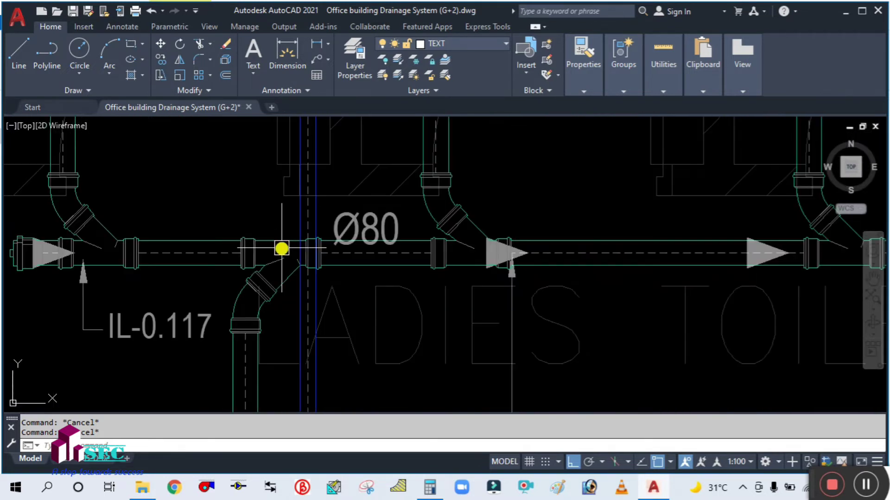
middle_drag(270, 227, 280, 255)
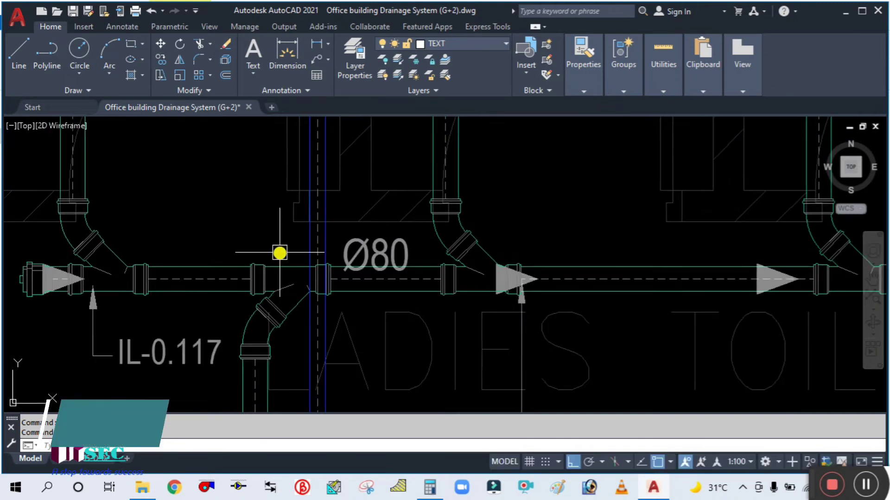
scroll(277, 234, down, 3)
scroll(320, 326, up, 2)
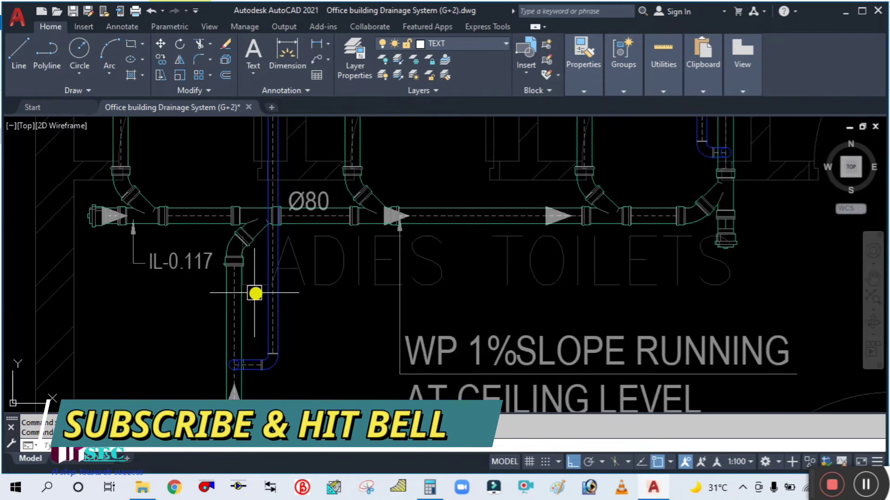
- Draw a quick leader from the junction where the lower branch joins the Ø80 run, straight down and then horizontally to the right
middle_drag(179, 314, 176, 300)
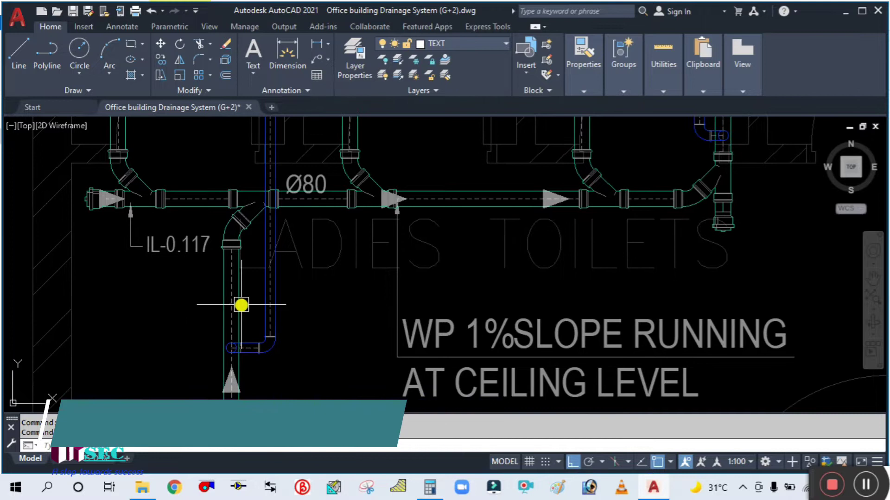
middle_drag(290, 292, 293, 349)
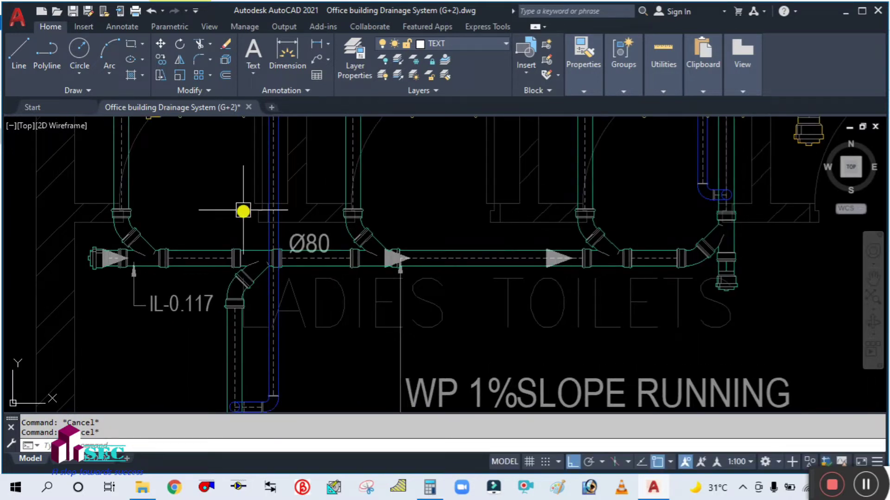
scroll(242, 210, up, 2)
text(LE)
key(Return)
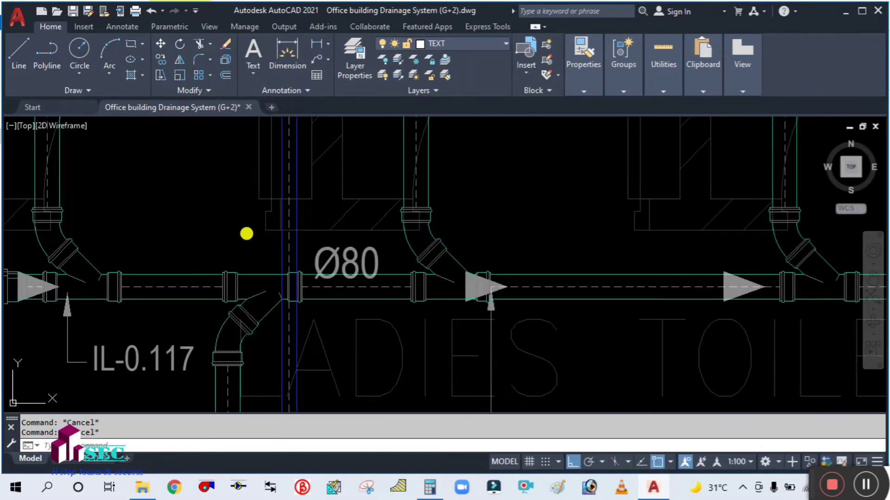
scroll(246, 347, up, 2)
click(266, 278)
scroll(267, 280, down, 3)
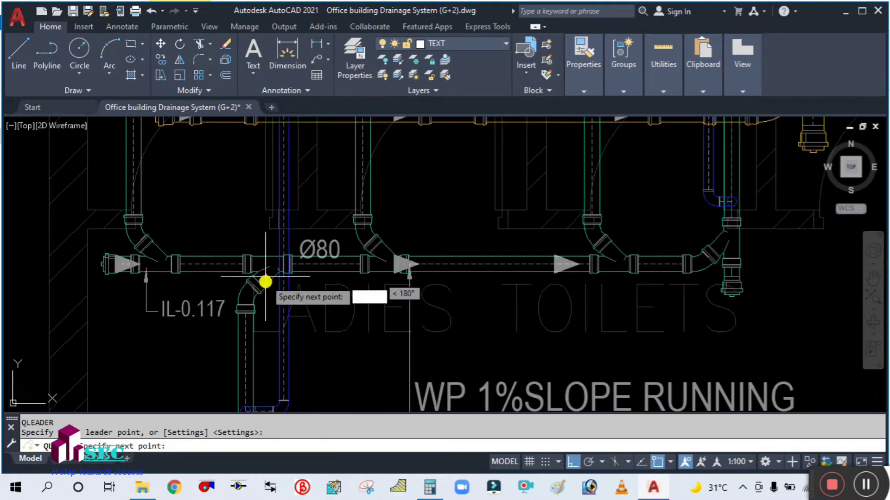
scroll(266, 366, up, 2)
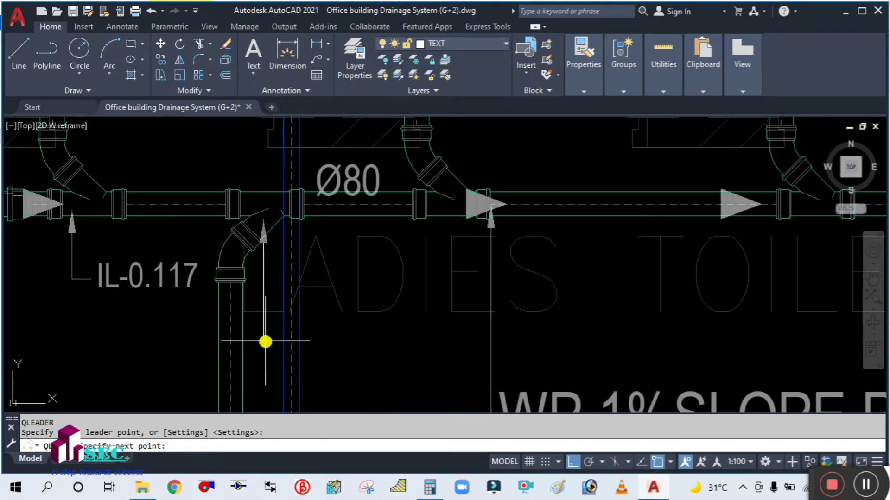
click(263, 341)
click(337, 349)
key(Escape)
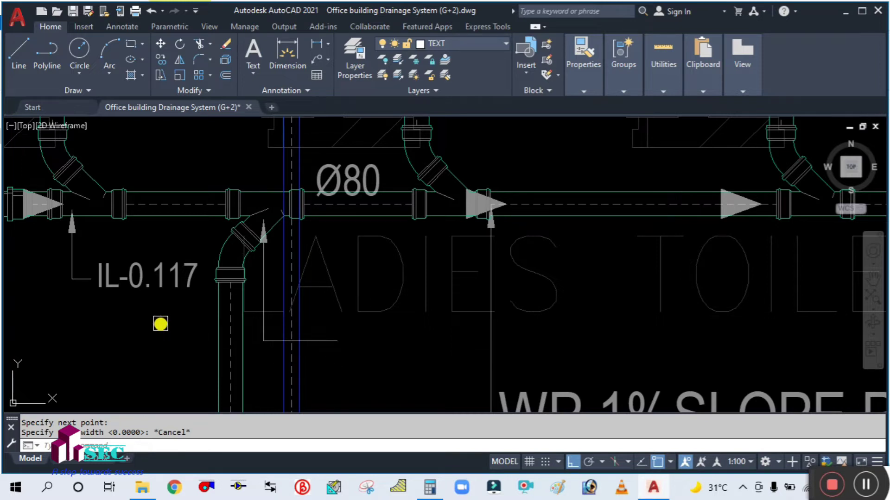
- Copy the IL-0.117 label to the end of the new leader with Ortho off, and turn Ortho back on
text(co)
key(Return)
click(145, 274)
key(Return)
click(135, 347)
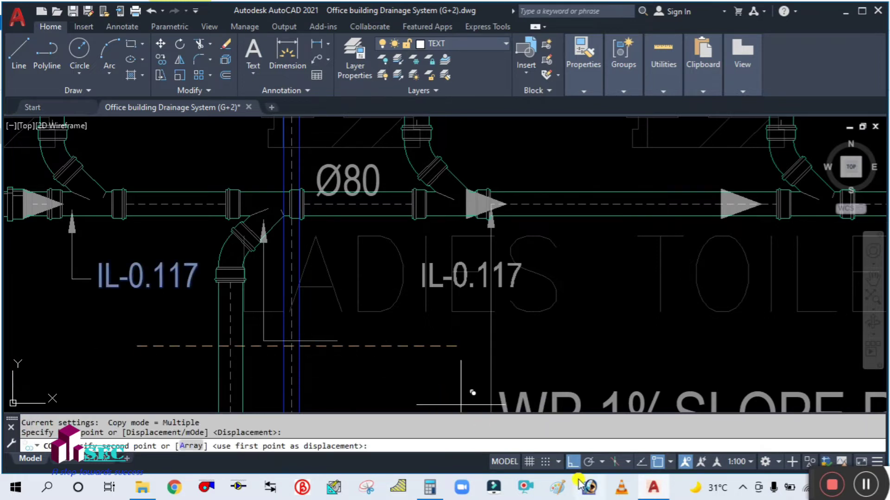
click(572, 462)
scroll(324, 259, up, 4)
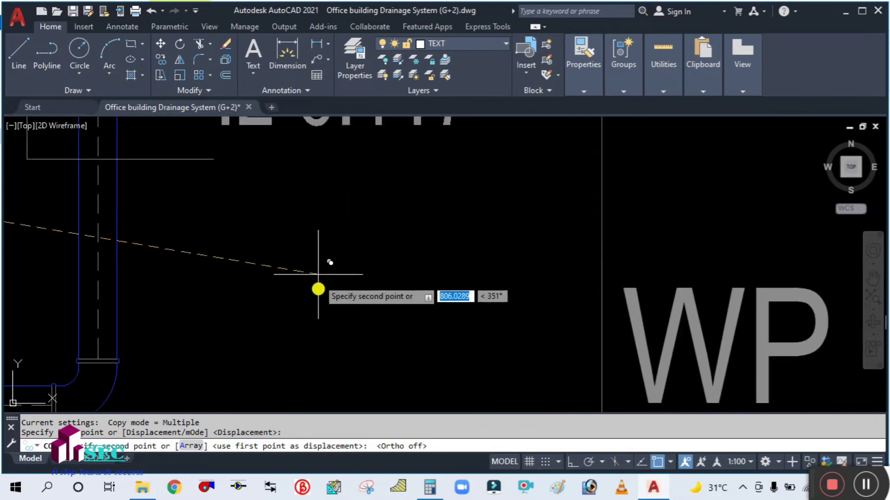
scroll(318, 288, down, 4)
click(322, 301)
key(Escape)
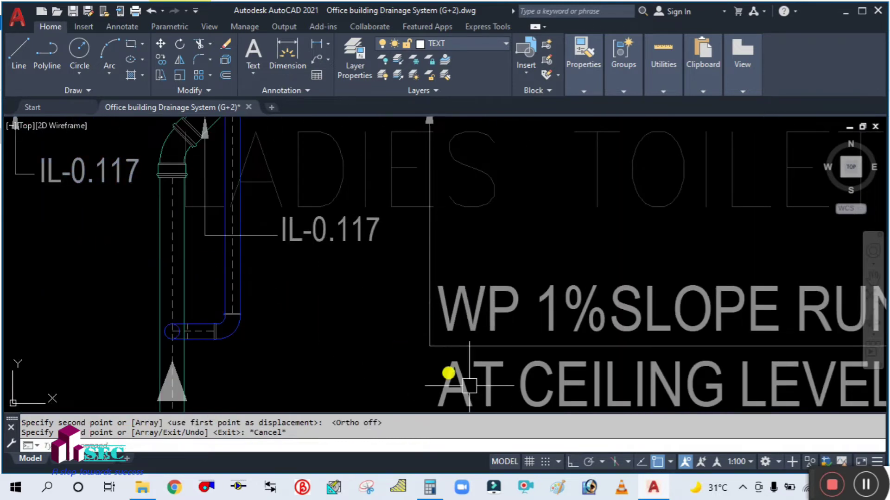
click(573, 462)
- Measure the Ø80 pipe length between the coupling after the IL-0.117 junction and the coupling before the lower branch junction
scroll(389, 350, down, 4)
middle_drag(371, 334, 394, 355)
scroll(327, 276, up, 2)
text(DI)
key(Return)
scroll(254, 262, up, 4)
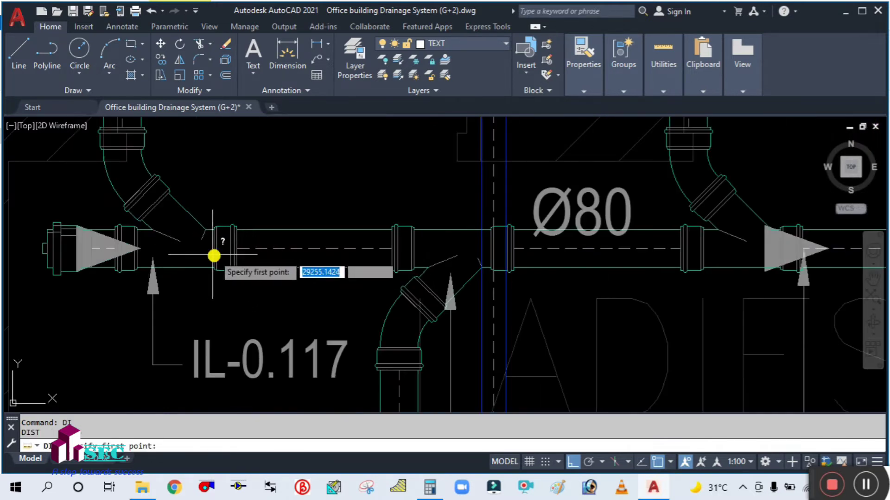
click(214, 254)
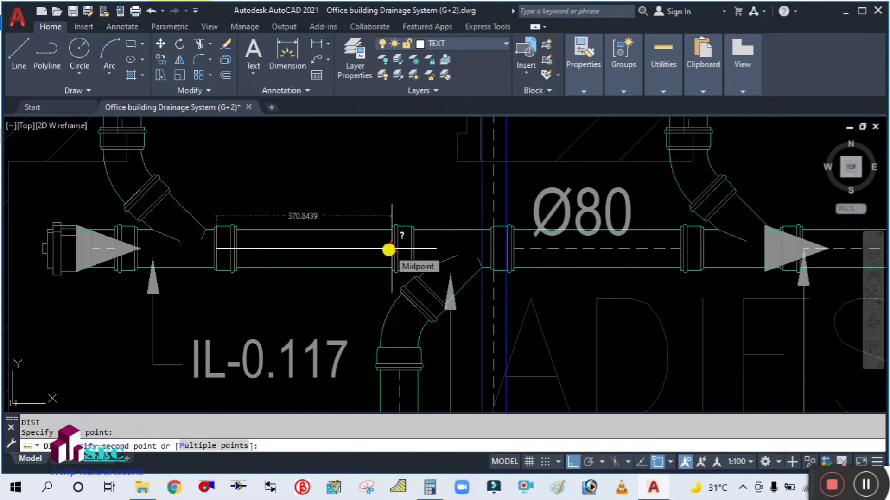
scroll(388, 250, up, 3)
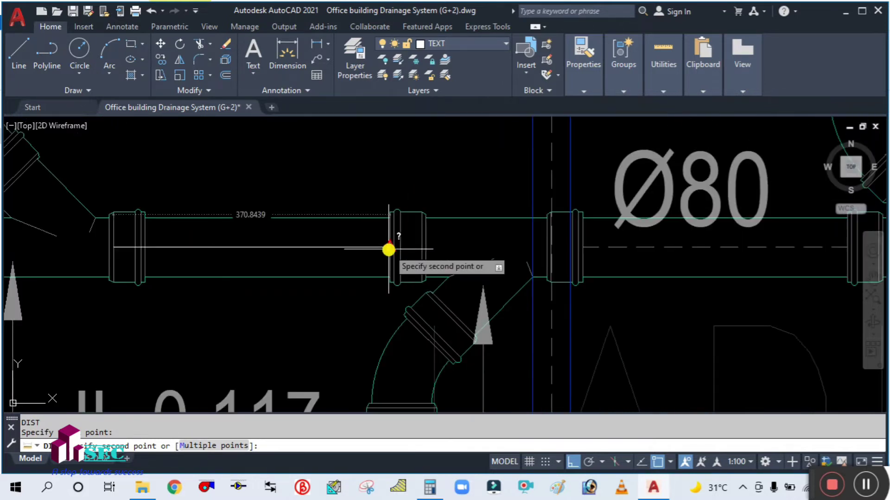
key(Escape)
scroll(388, 250, down, 4)
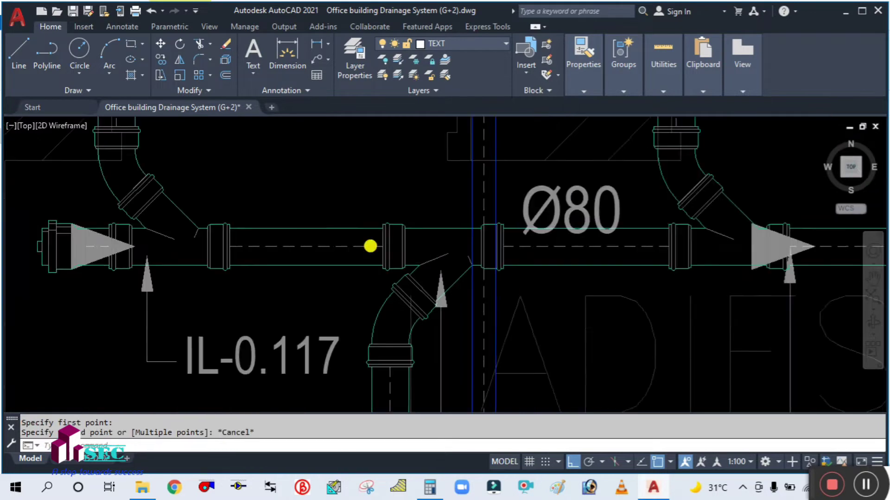
middle_drag(352, 272, 340, 262)
- Switch to Calculator, clear it, and divide 370 by 1000 to convert the run length to metres
click(436, 482)
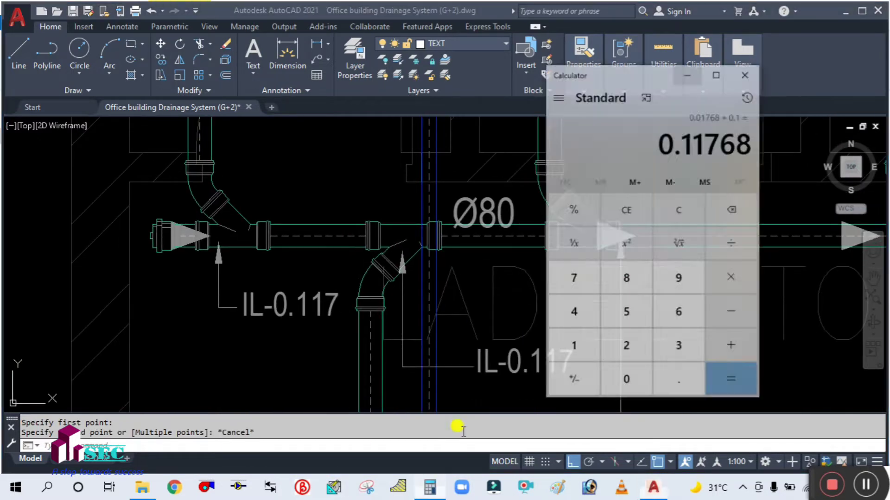
click(691, 194)
click(675, 343)
click(581, 265)
click(615, 369)
click(747, 234)
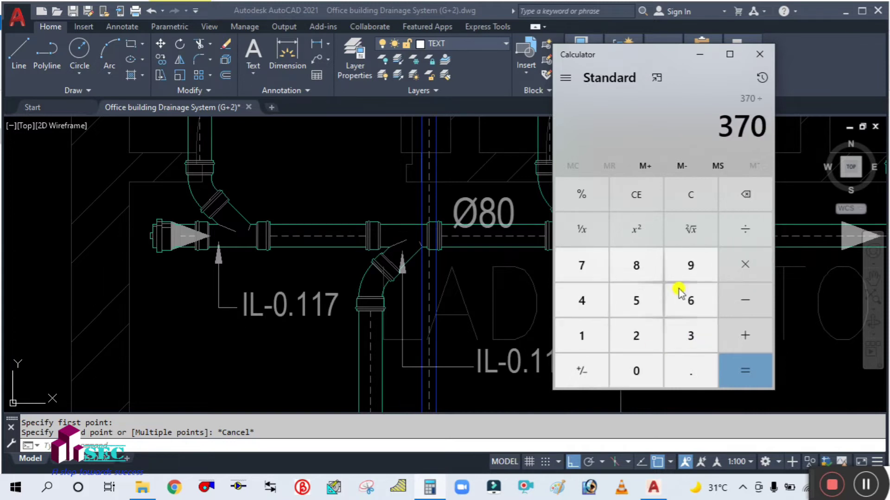
click(577, 337)
click(637, 374)
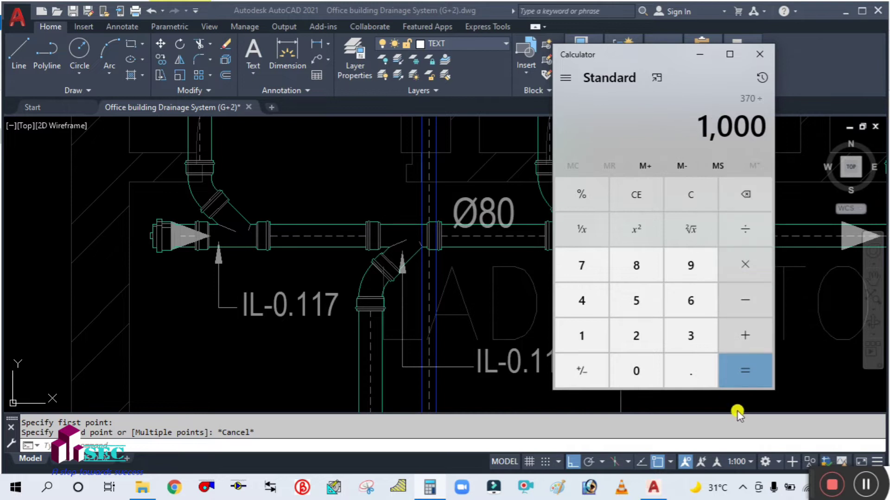
click(745, 372)
- Divide the length in metres by 100 to get the 1% fall
click(746, 237)
click(585, 334)
double_click(638, 369)
click(638, 369)
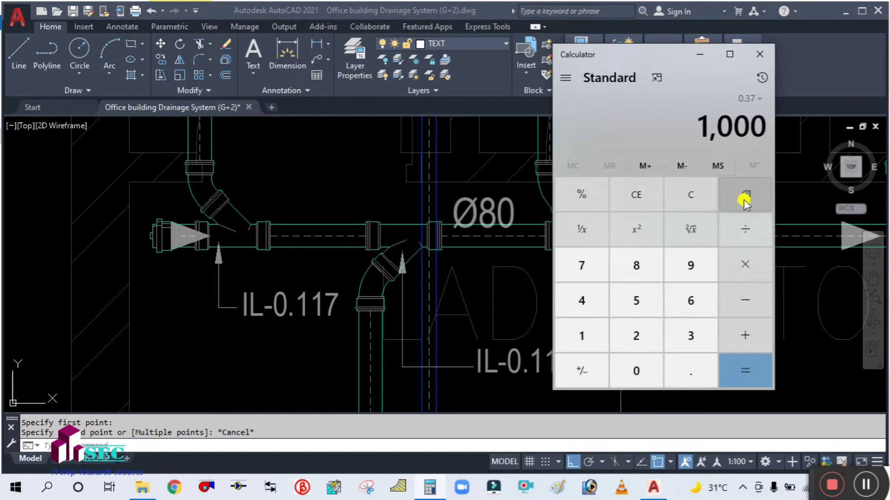
click(744, 373)
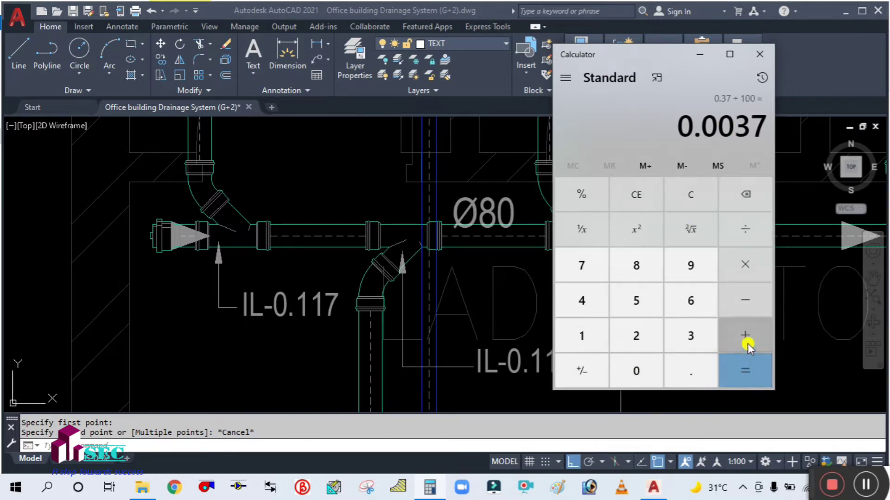
- Add 0.117 to the calculated fall and return to the AutoCAD drawing
click(639, 368)
click(690, 368)
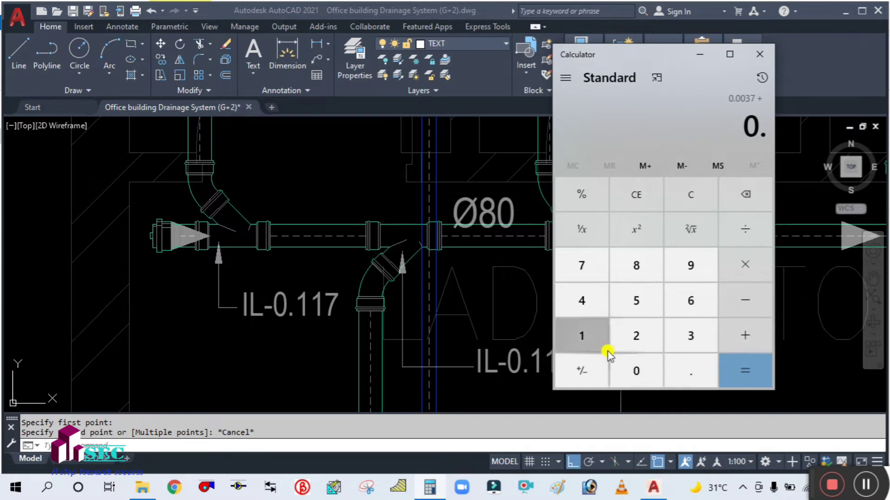
double_click(580, 336)
click(581, 265)
click(744, 371)
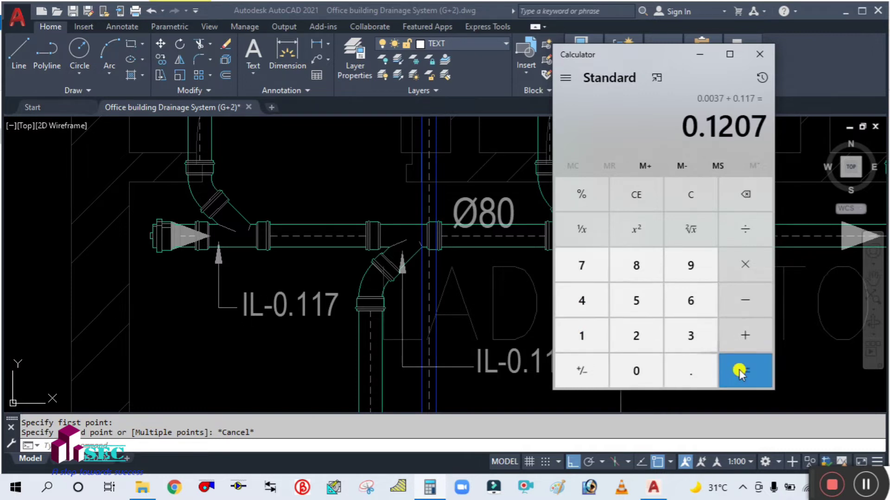
click(695, 60)
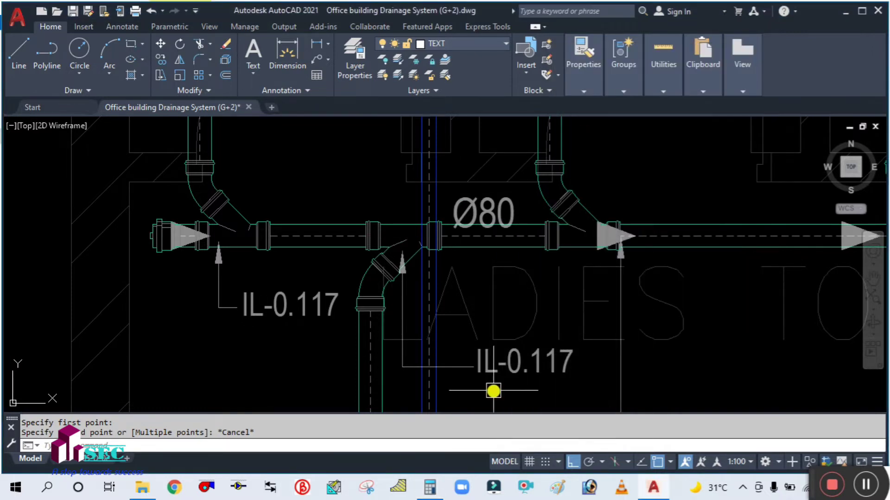
- Change the copied label's text at the lower branch junction to IL-0.120 and deselect it
middle_drag(493, 390, 478, 318)
click(509, 310)
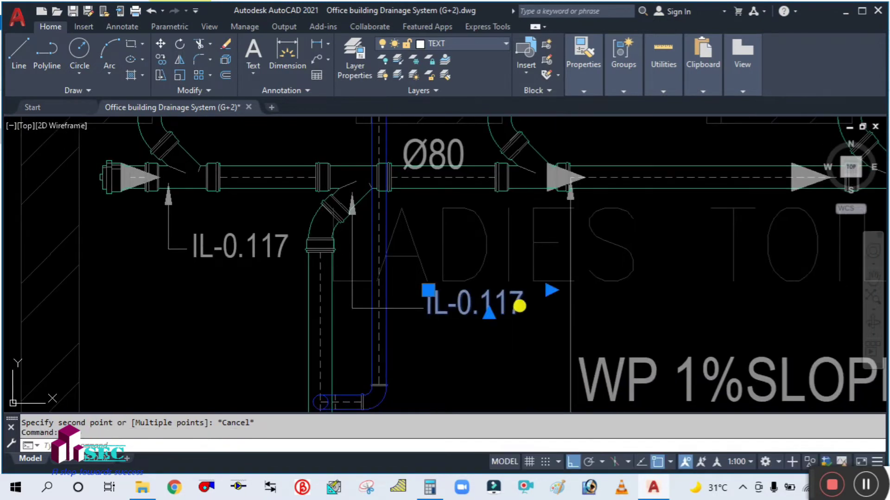
double_click(515, 294)
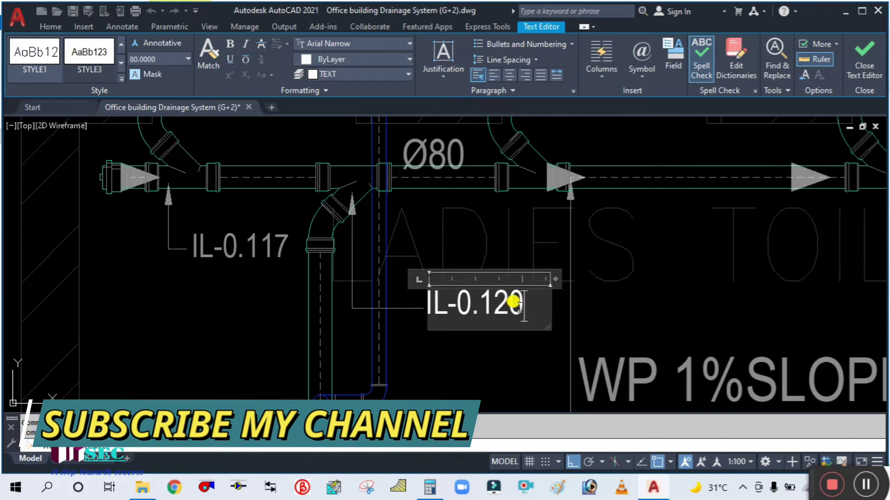
click(464, 354)
key(Escape)
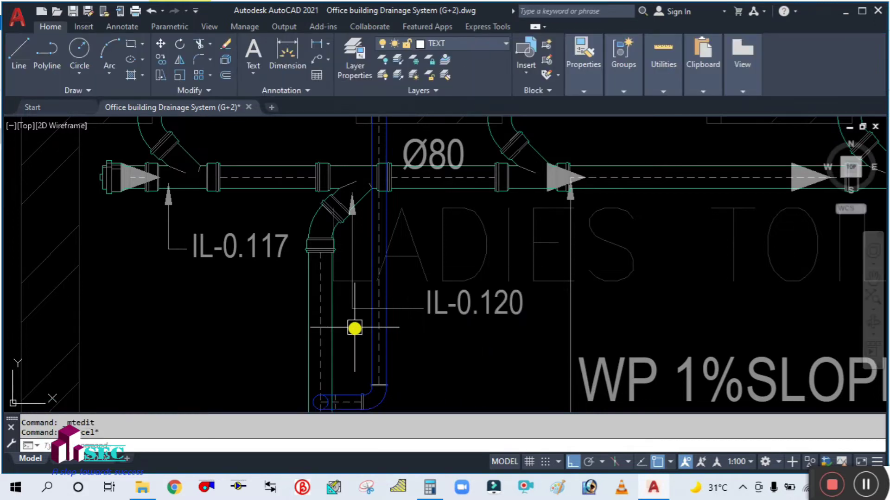
- Measure the vertical waste branch from the blue riser symbol between the washbasins up to the coupling below the bend
scroll(311, 267, down, 5)
scroll(300, 273, up, 4)
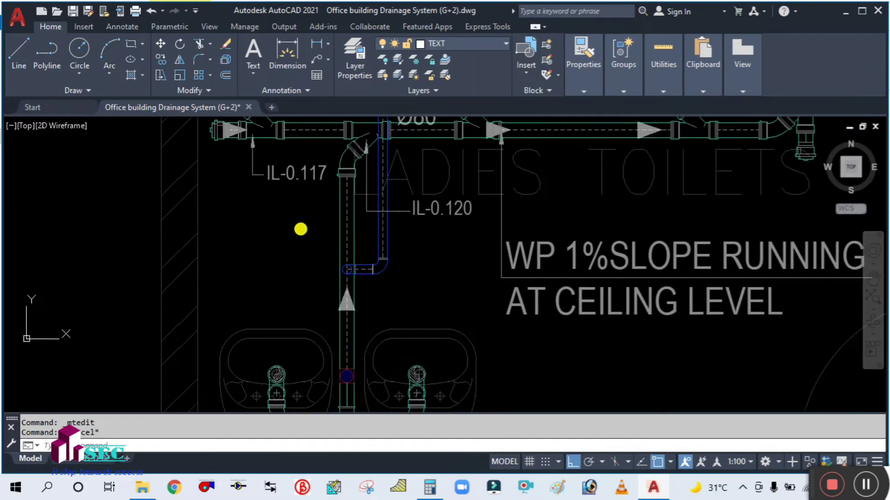
scroll(344, 331, up, 4)
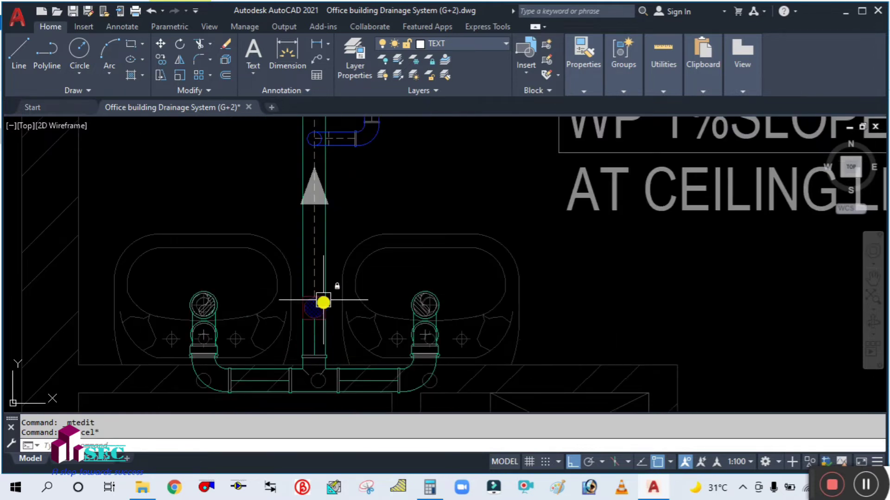
scroll(332, 320, down, 4)
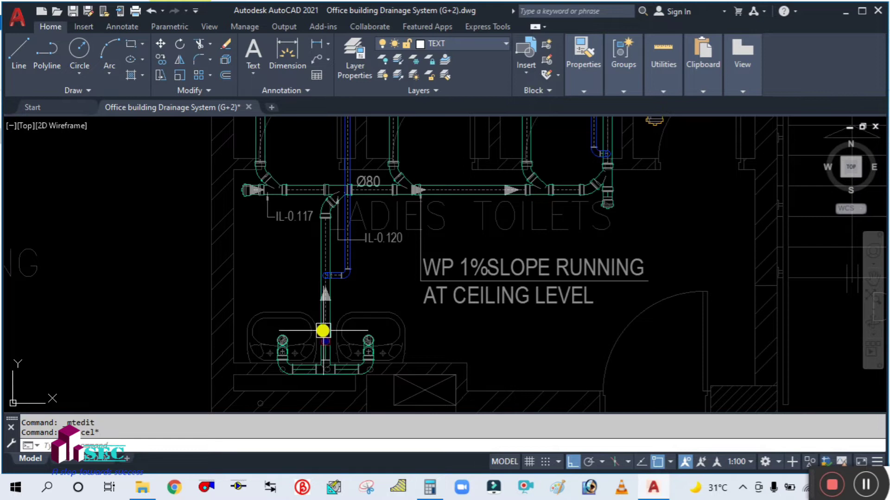
scroll(380, 246, up, 3)
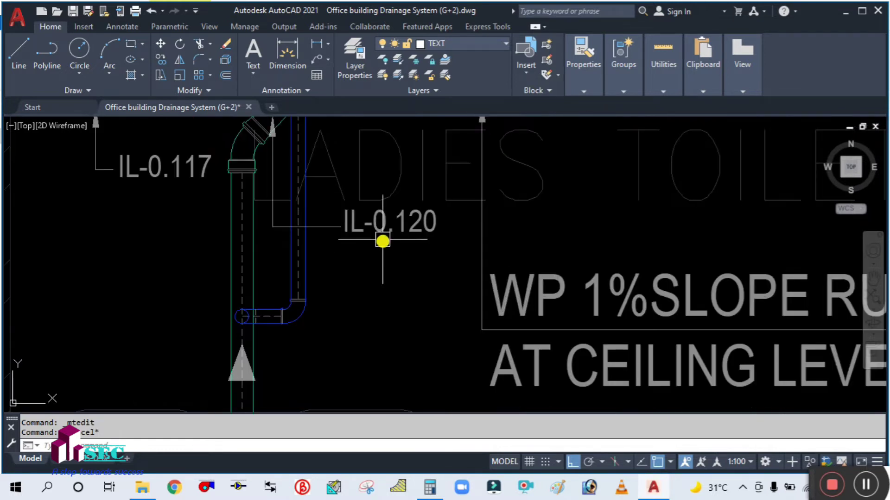
scroll(385, 240, down, 3)
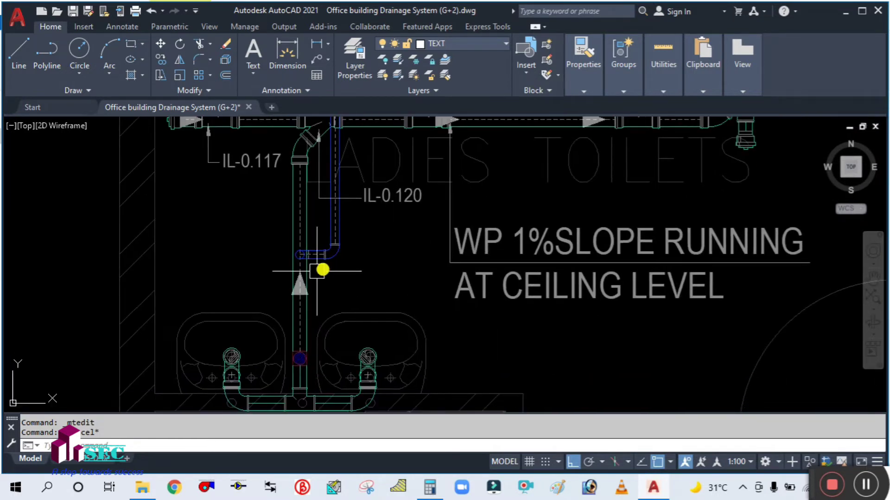
mouse_move(268, 280)
middle_down()
mouse_move(320, 320)
mouse_move(321, 287)
middle_up()
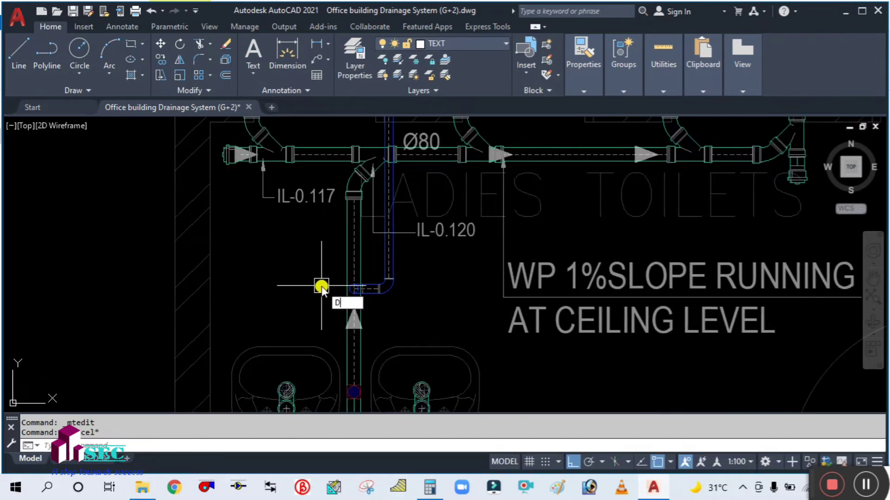
key(Return)
scroll(359, 377, up, 4)
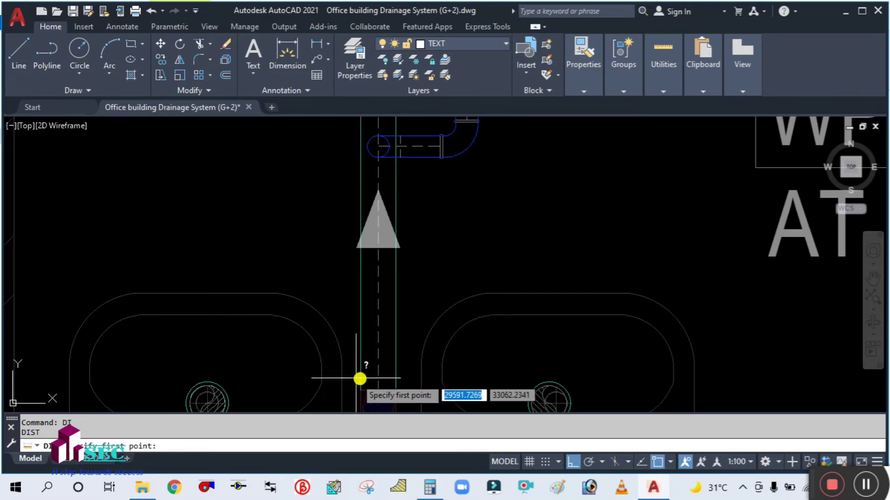
click(379, 384)
scroll(371, 371, down, 3)
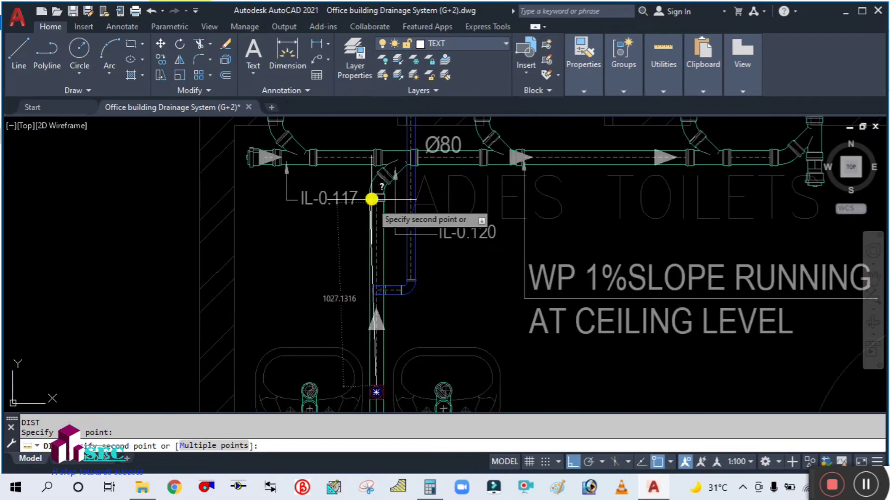
scroll(377, 218, up, 3)
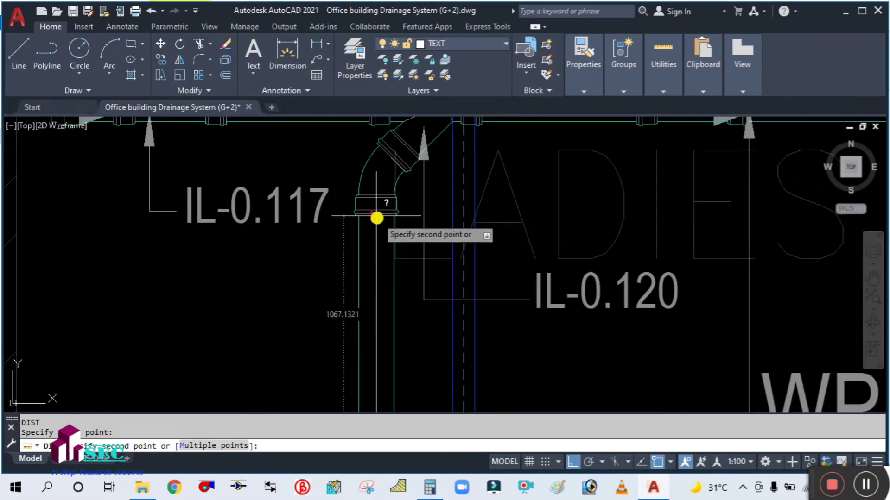
scroll(366, 217, down, 2)
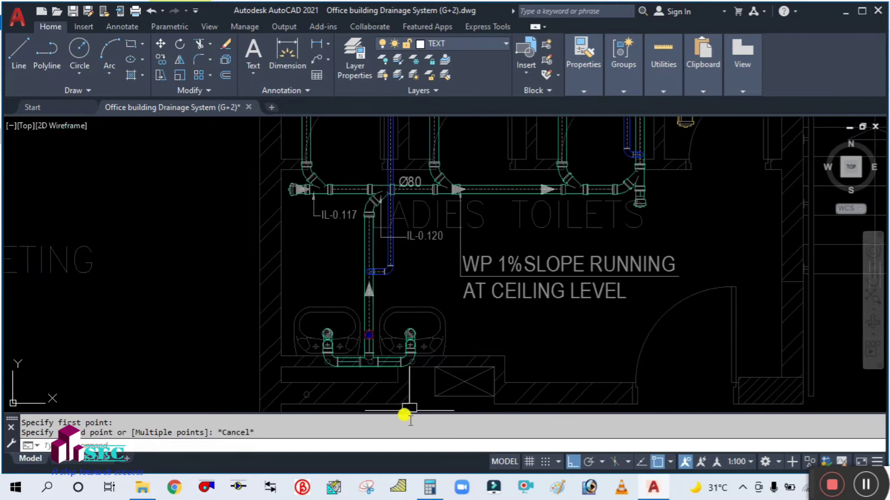
- Switch to Calculator and divide the measured 1067 mm branch length by 1000 to convert it to metres
click(444, 490)
click(700, 191)
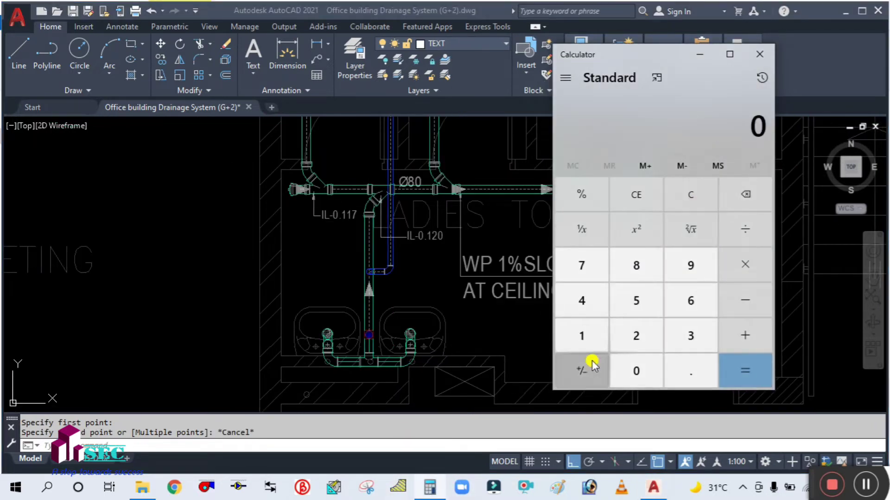
click(592, 338)
click(630, 370)
click(695, 301)
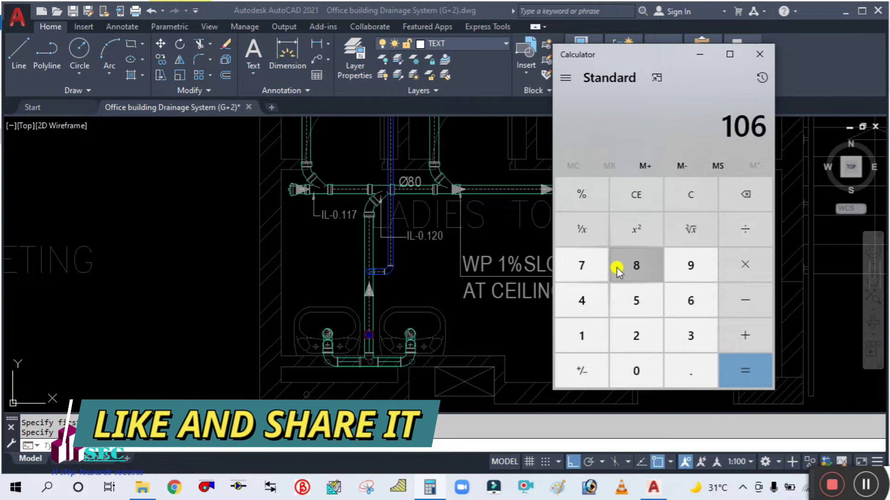
click(603, 266)
click(588, 335)
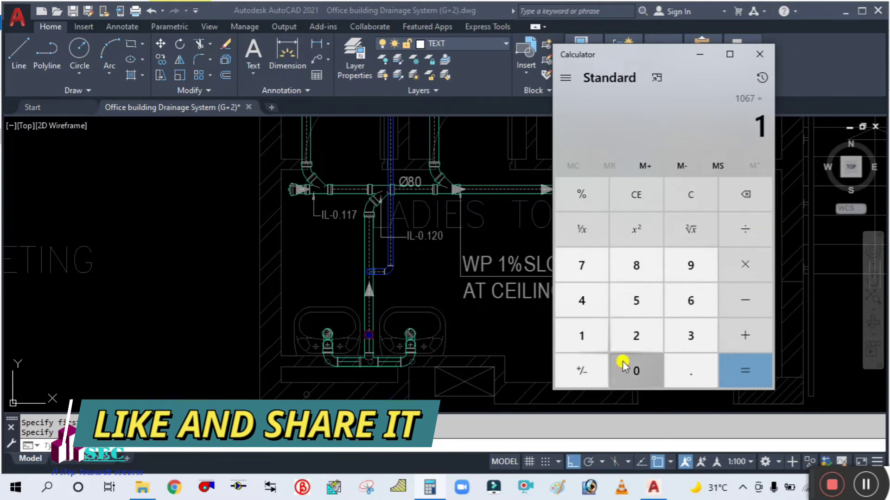
click(623, 365)
click(623, 365)
click(626, 364)
click(729, 368)
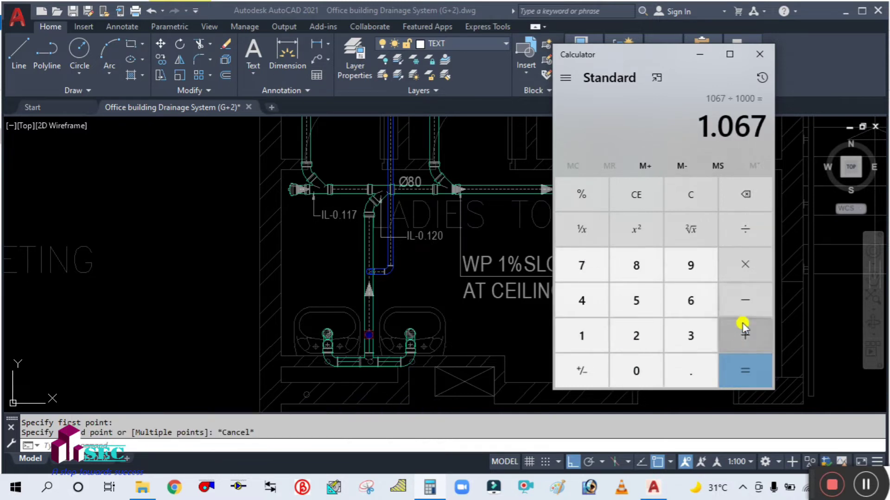
- Divide the branch length in metres by 100 to get its 1% fall
click(740, 224)
click(600, 340)
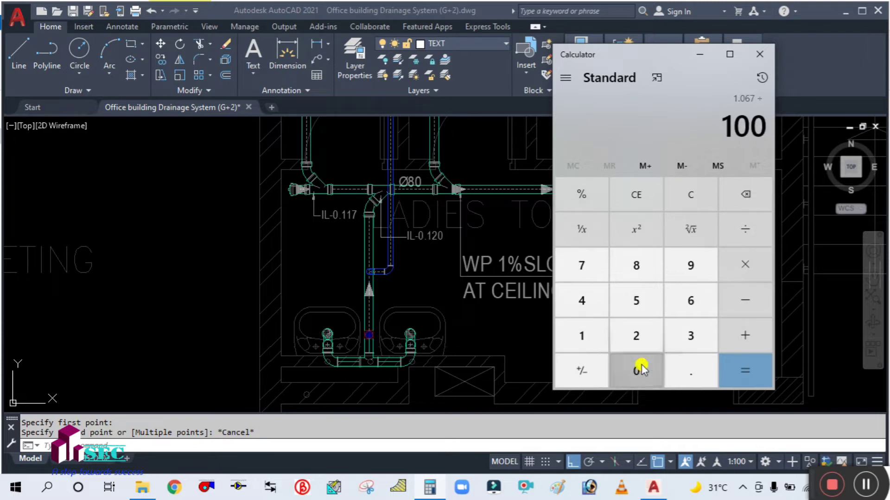
click(734, 369)
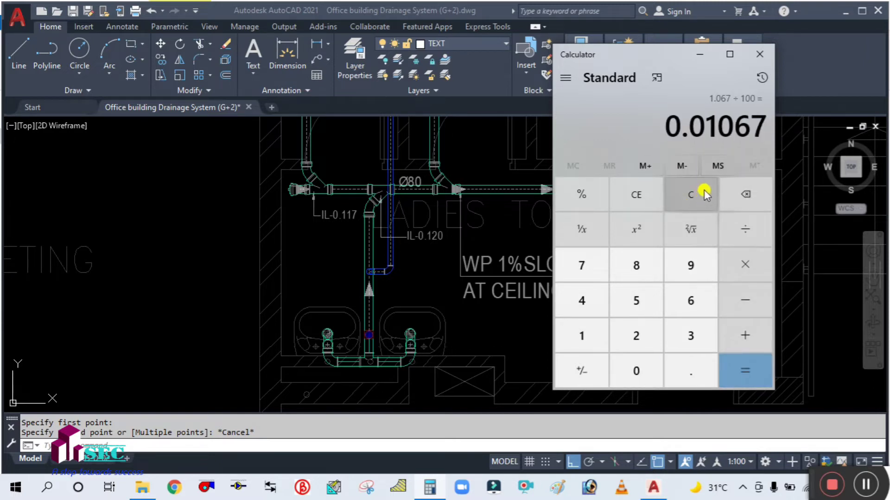
- Clear the calculator, subtract 0.01 from 0.120 and return to the AutoCAD drawing
click(690, 196)
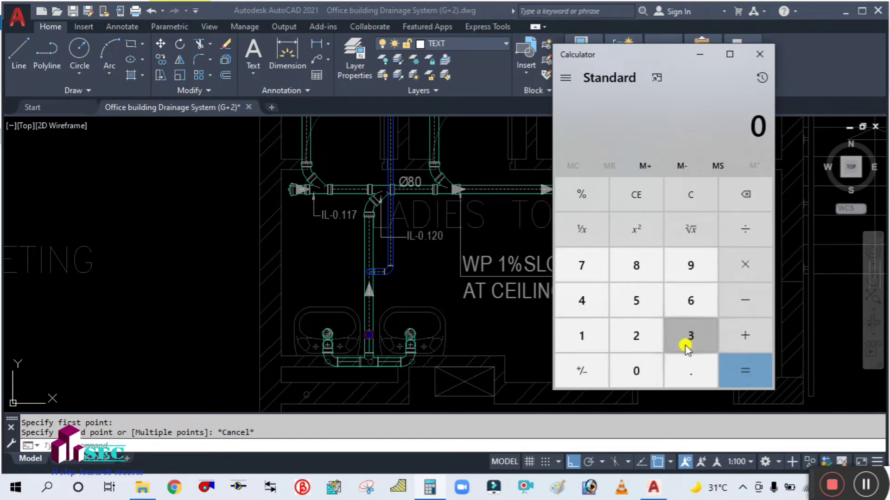
click(690, 370)
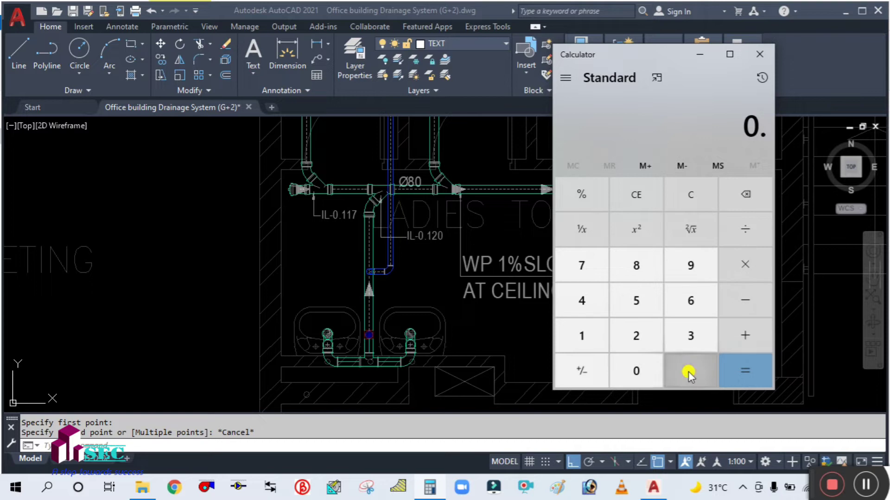
click(582, 335)
click(636, 373)
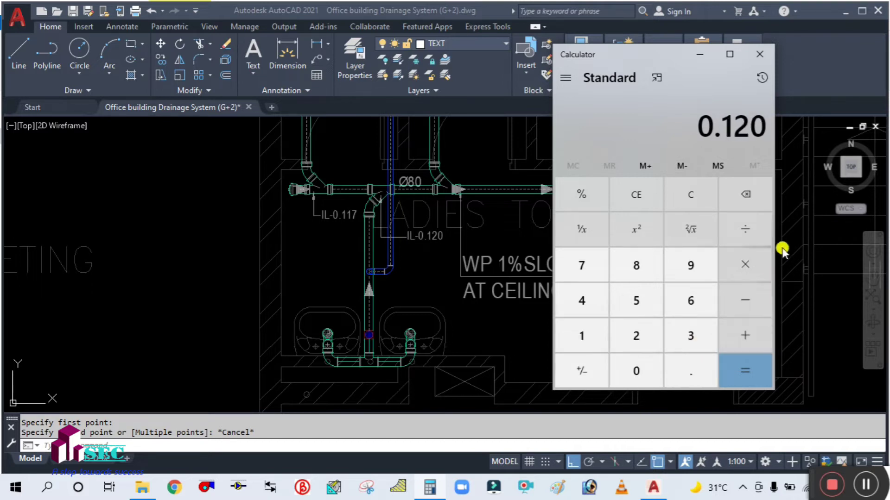
click(743, 297)
click(633, 367)
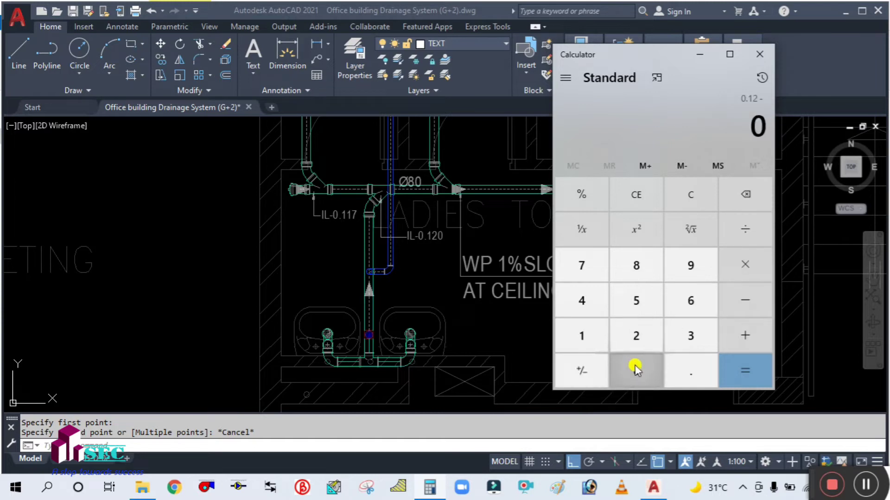
click(685, 373)
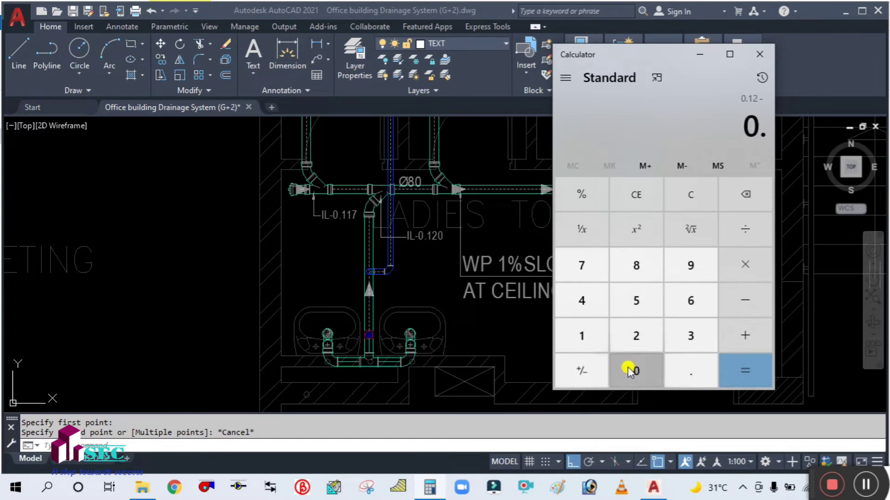
click(581, 336)
click(635, 370)
click(739, 369)
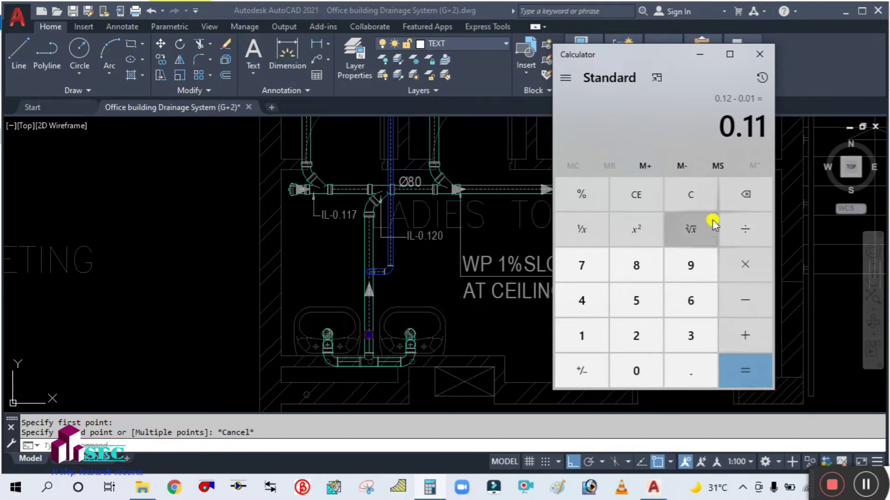
click(701, 54)
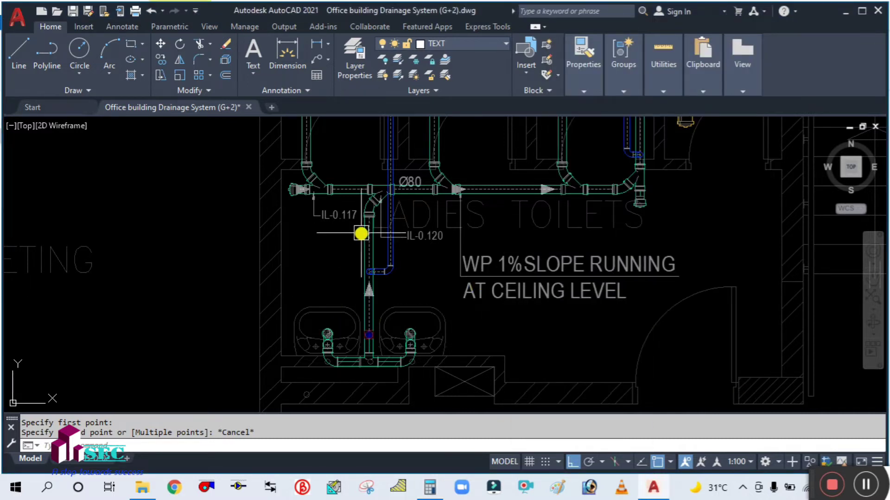
- Draw a leader from the vertical waste branch just above the blue riser symbol, going up with a horizontal landing to the left
scroll(383, 223, up, 2)
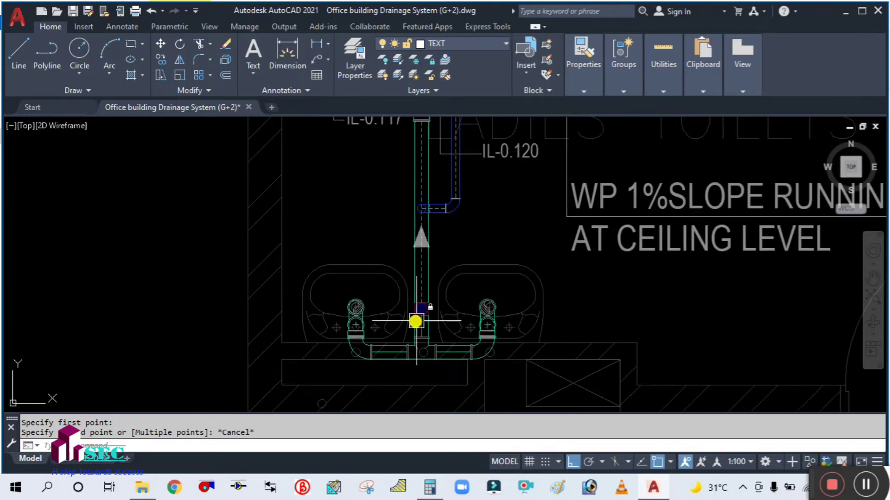
scroll(422, 315, up, 1)
scroll(421, 288, down, 2)
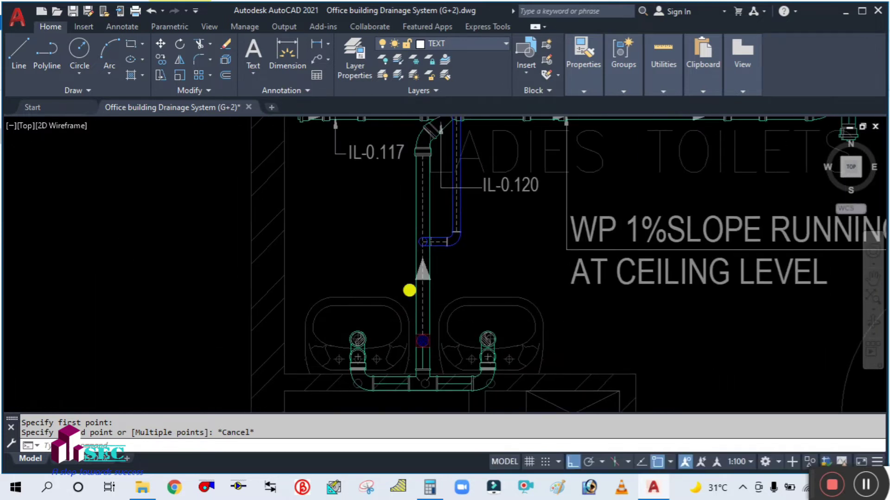
scroll(409, 290, up, 2)
text(E)
key(Return)
scroll(395, 288, up, 2)
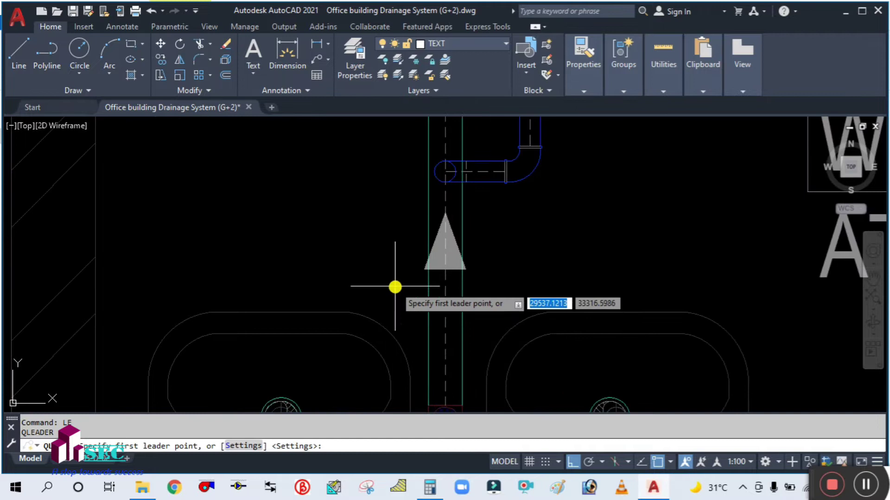
click(435, 356)
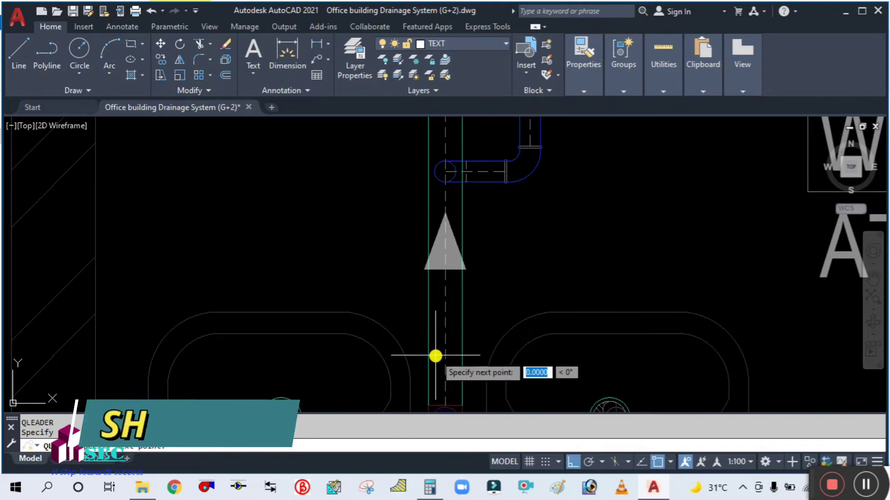
click(372, 227)
click(294, 226)
key(Return)
scroll(357, 238, down, 4)
key(Escape)
- Shorten the horizontal landing of the new leader by stretching its free end towards the pipe
scroll(375, 276, up, 2)
click(357, 272)
scroll(357, 278, up, 2)
click(320, 268)
click(440, 268)
key(Escape)
- Copy the IL-0.117 label down to the landing of the new leader above the washbasins
scroll(324, 278, down, 5)
scroll(331, 255, up, 2)
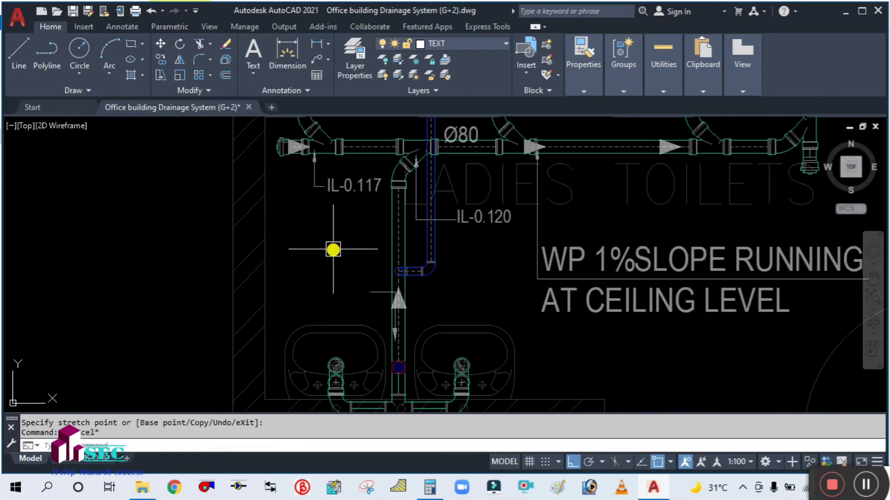
text(co)
key(Return)
click(366, 186)
key(Return)
click(309, 218)
scroll(308, 320, up, 5)
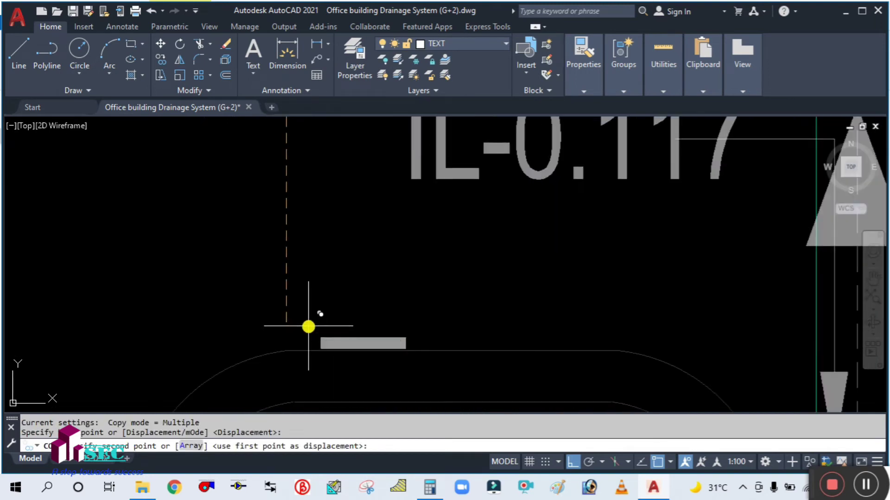
click(278, 299)
key(Escape)
scroll(262, 293, down, 3)
scroll(359, 274, up, 3)
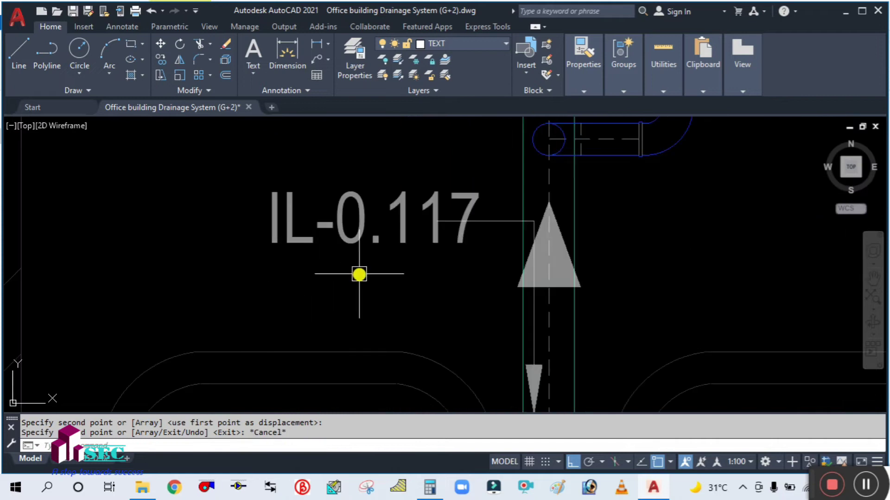
- Move the copied label horizontally to the left, clear of the leader's landing
text(m)
key(Return)
click(354, 223)
key(Return)
click(403, 304)
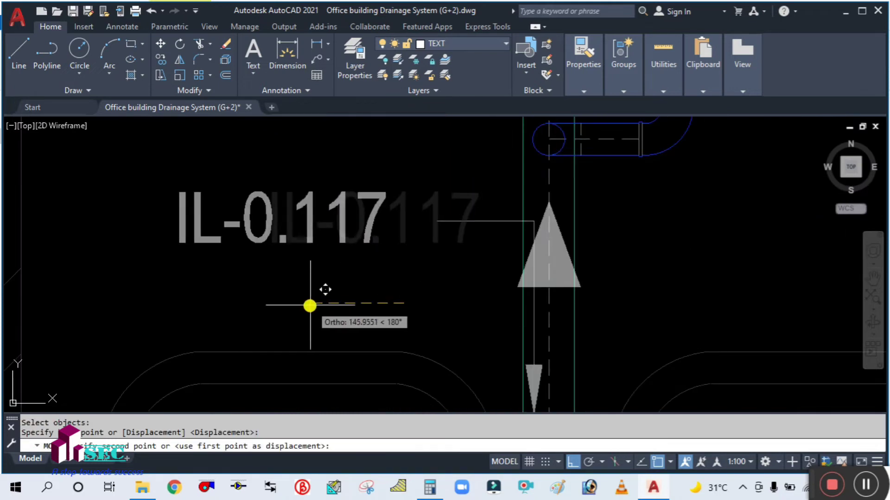
key(Escape)
- Change the copied label's text beside the washbasin branch leader to IL-0.111
click(402, 233)
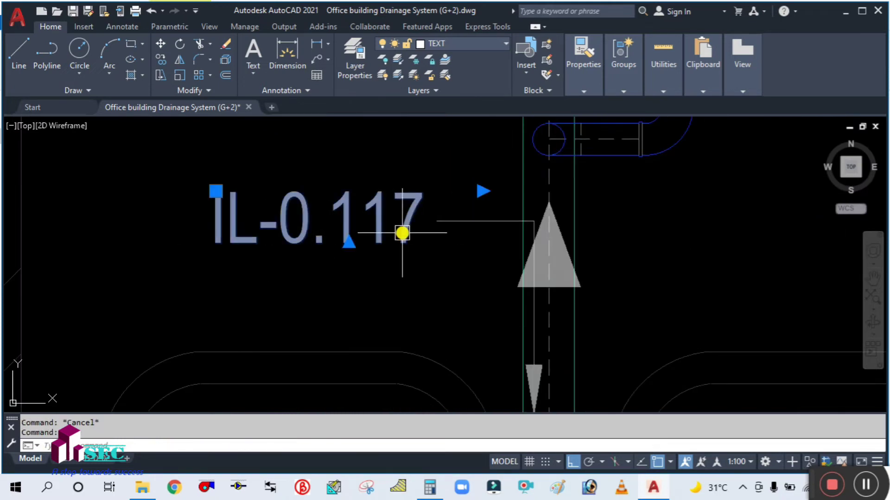
double_click(414, 219)
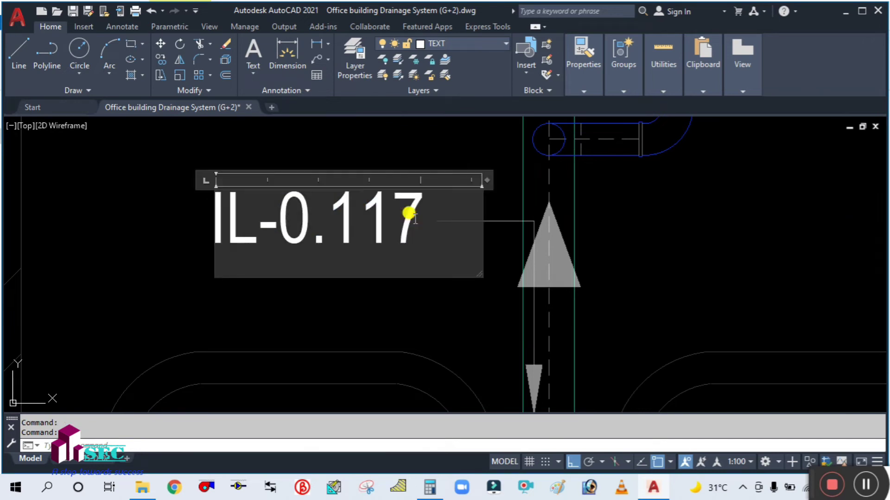
key(BackSpace)
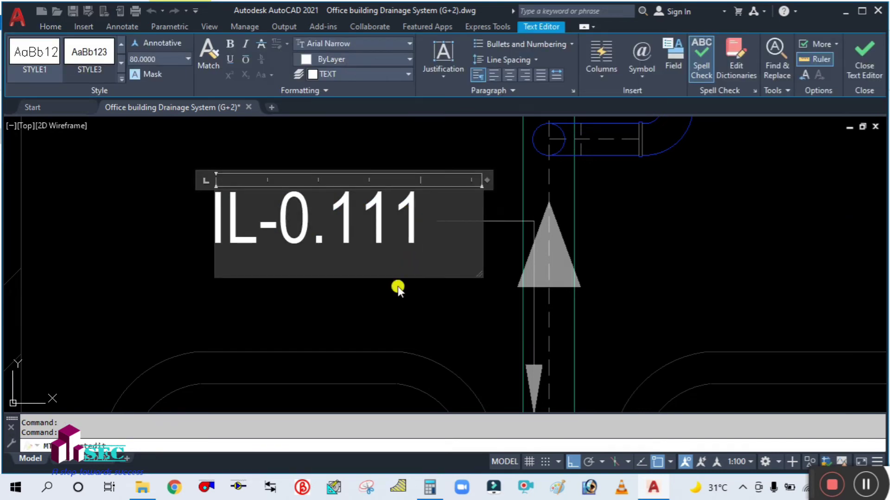
click(371, 296)
scroll(374, 291, down, 4)
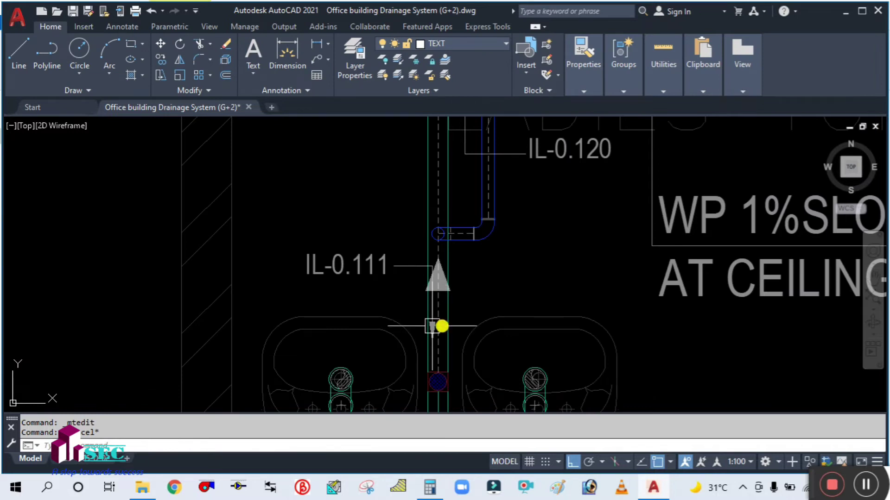
scroll(442, 327, down, 2)
middle_drag(496, 330, 398, 252)
scroll(397, 253, up, 1)
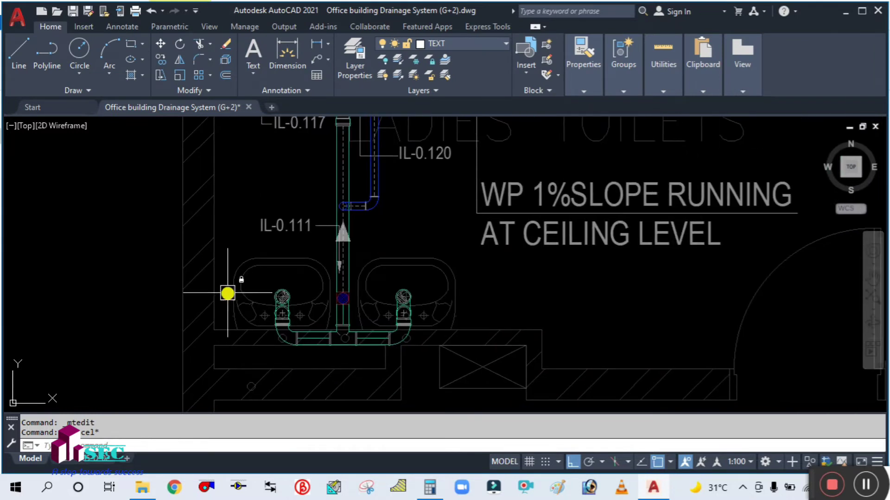
scroll(227, 293, down, 4)
scroll(313, 170, up, 4)
scroll(325, 250, up, 2)
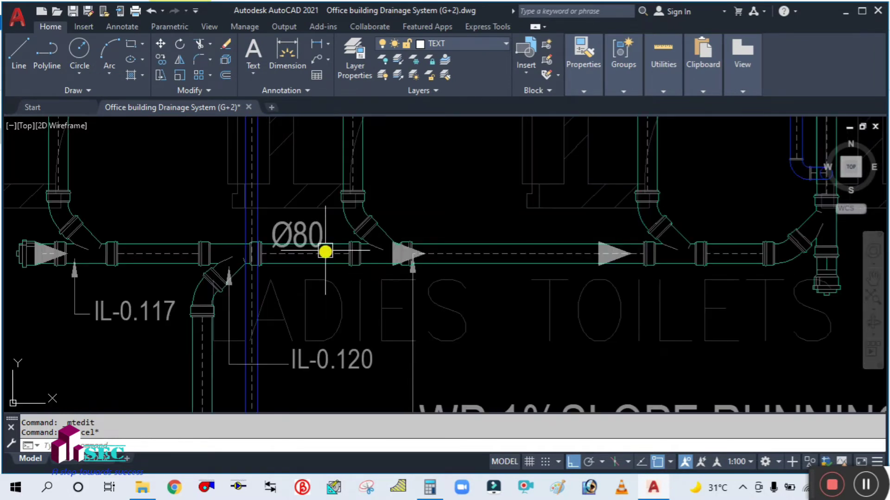
middle_drag(380, 189, 327, 199)
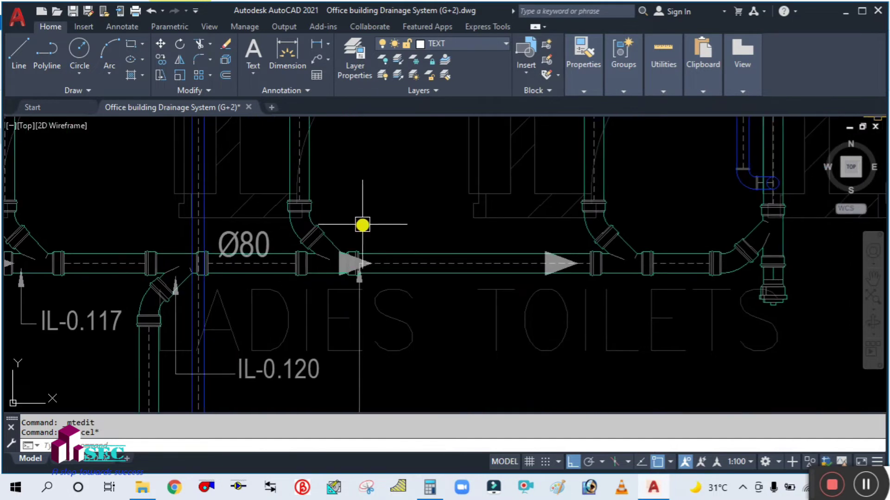
middle_drag(363, 225, 353, 279)
text(e)
key(Return)
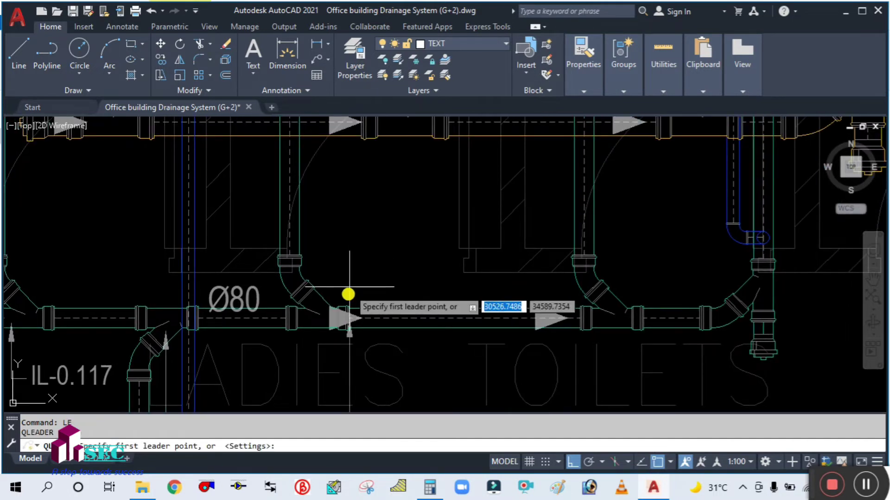
scroll(347, 293, up, 3)
click(289, 316)
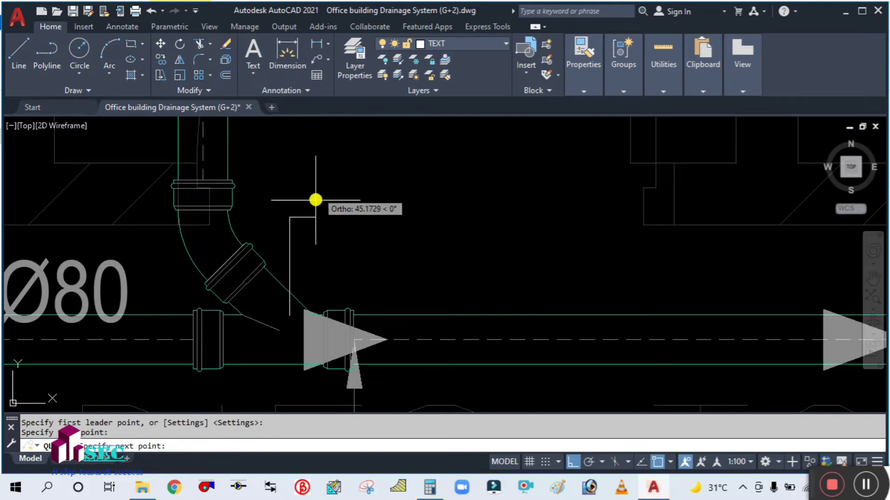
key(Escape)
scroll(315, 238, down, 3)
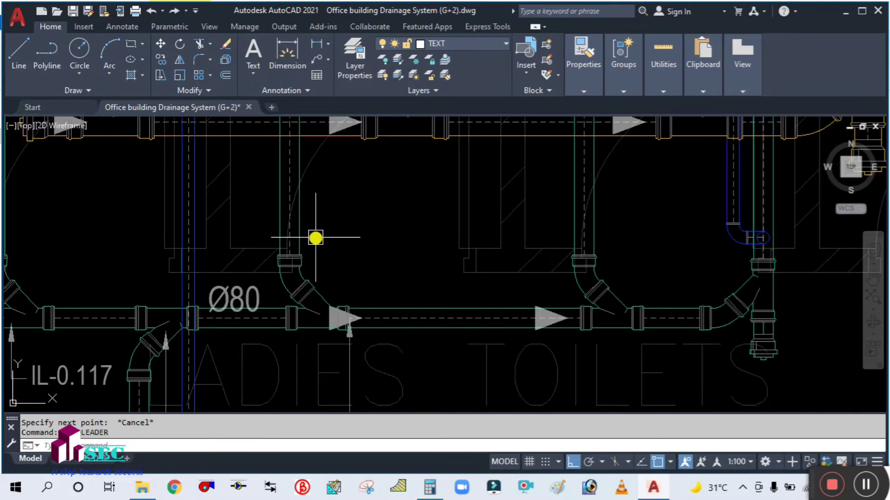
- Draw a leader from the middle WC branch junction on the Ø80 pipe, about 174 mm up with a short landing to the right
text(LE)
key(Return)
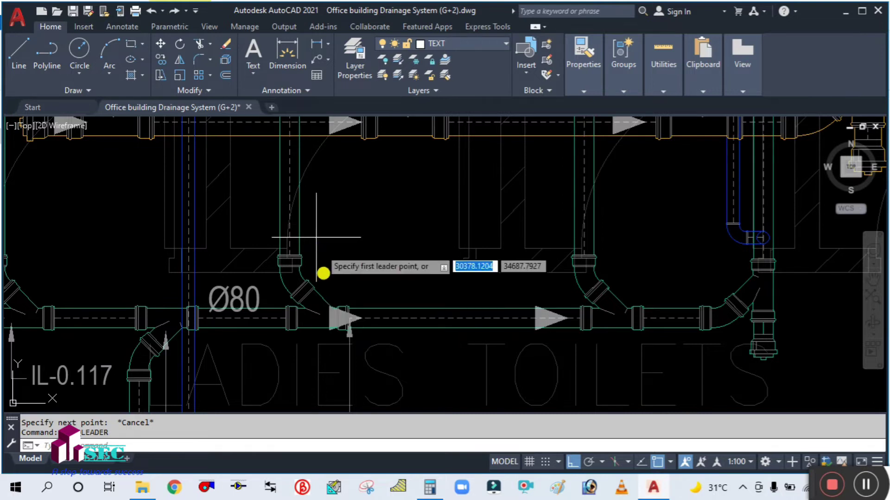
scroll(322, 287, up, 4)
click(303, 335)
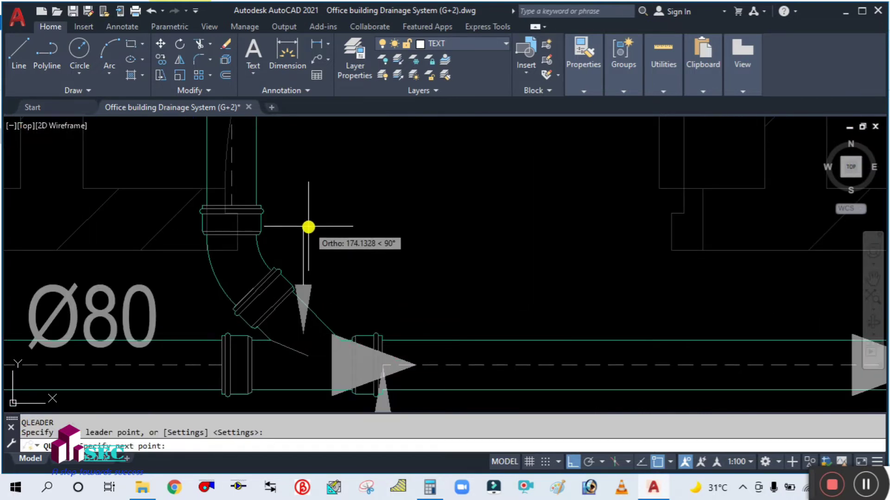
click(308, 227)
click(348, 233)
key(Escape)
scroll(381, 265, down, 4)
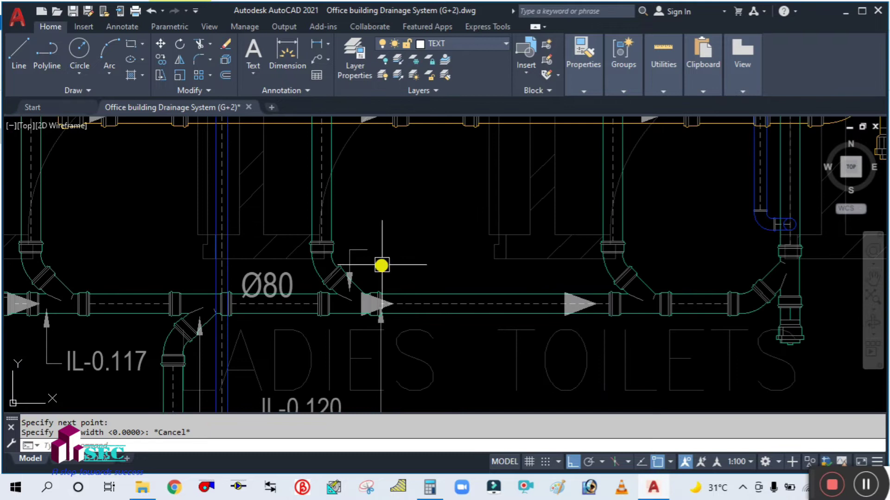
- Copy the IL-0.117 label to the landing of the new leader at the middle WC branch junction, with Ortho off for the placement
text(o)
key(Return)
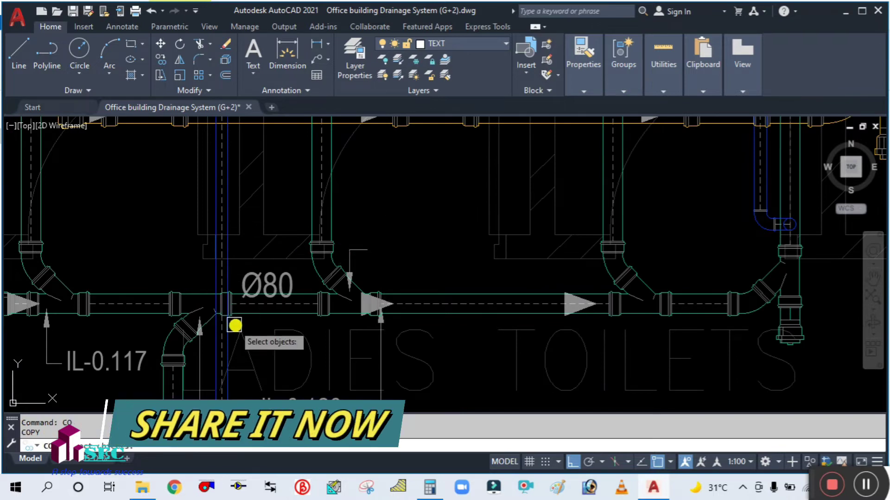
click(127, 359)
key(Return)
click(125, 342)
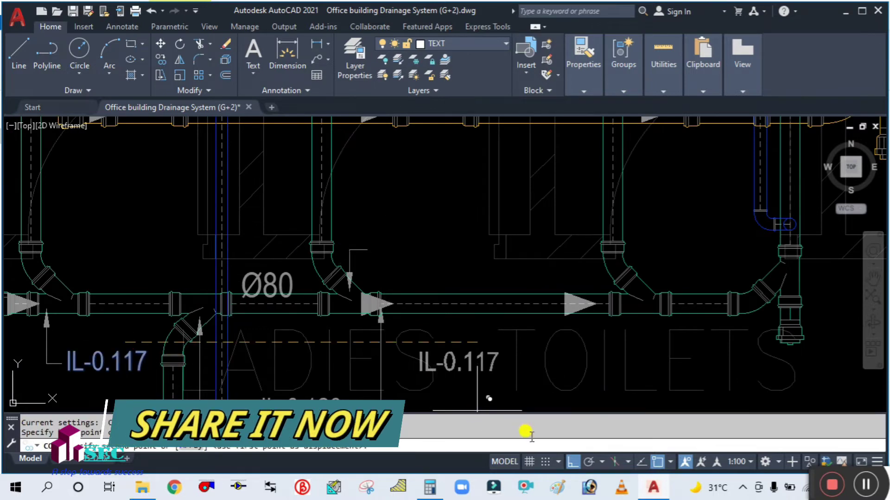
click(567, 462)
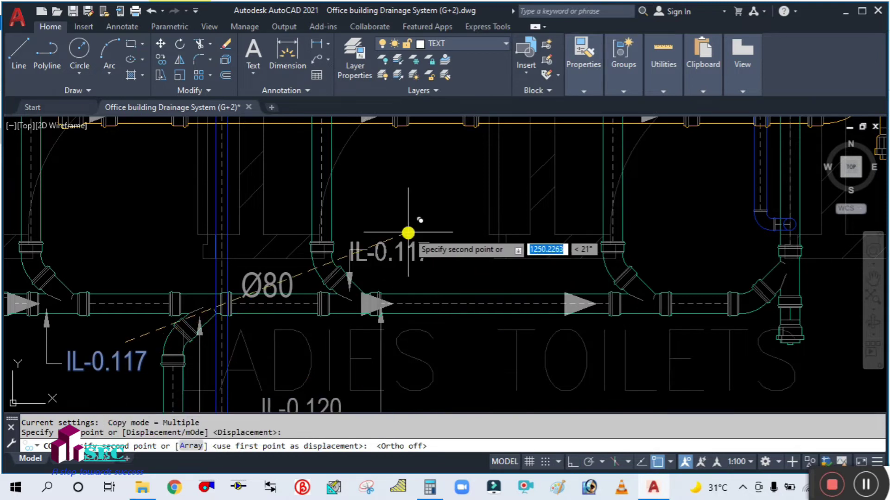
scroll(441, 236, up, 4)
key(Escape)
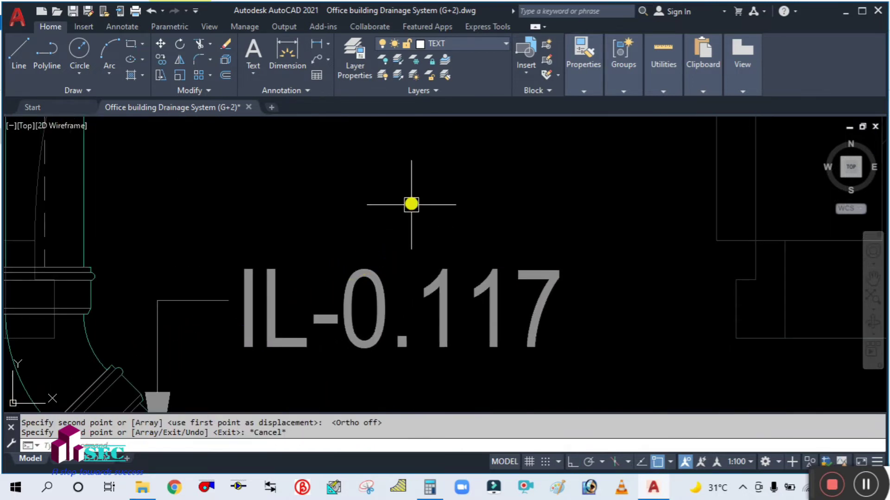
scroll(411, 203, down, 5)
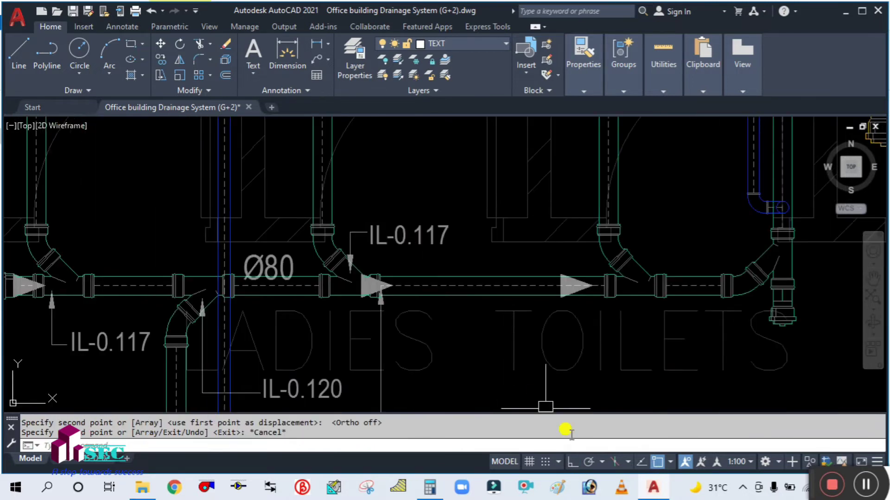
click(574, 462)
- Measure the Ø80 pipe length from the IL-0.120 junction's socket to the middle WC branch junction's socket
middle_drag(420, 253, 486, 256)
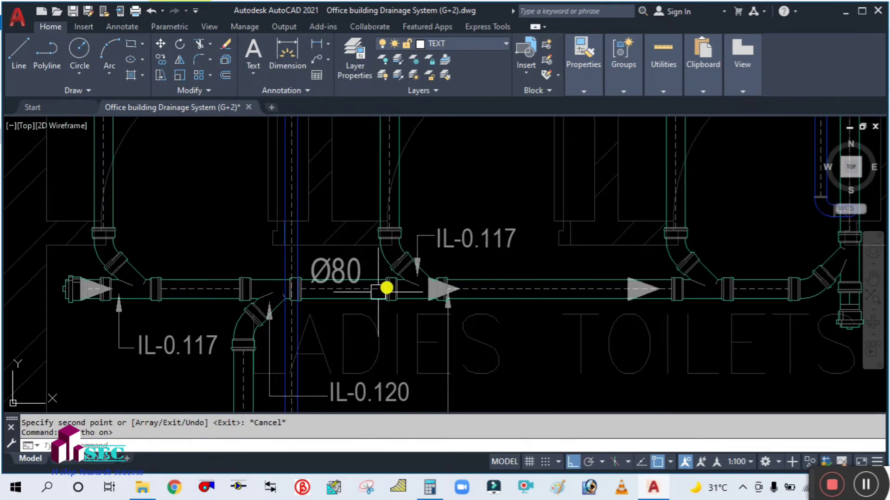
text(DI)
key(Return)
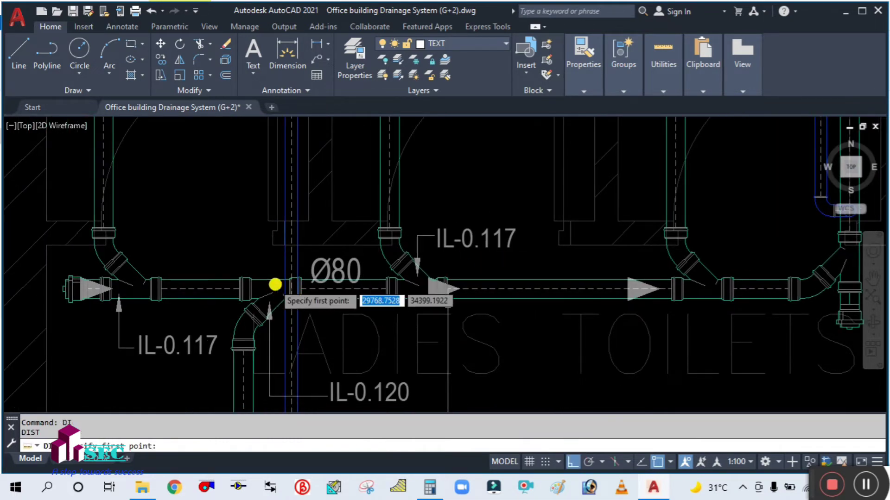
scroll(297, 292, up, 3)
click(318, 297)
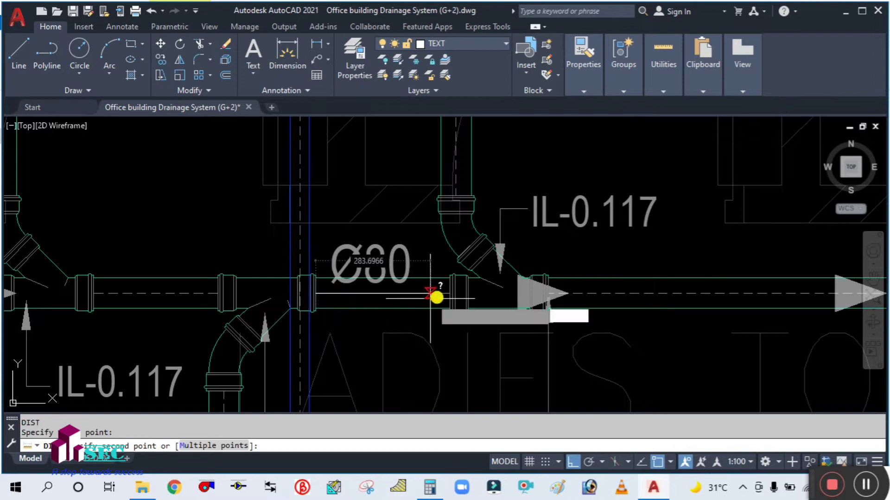
click(452, 296)
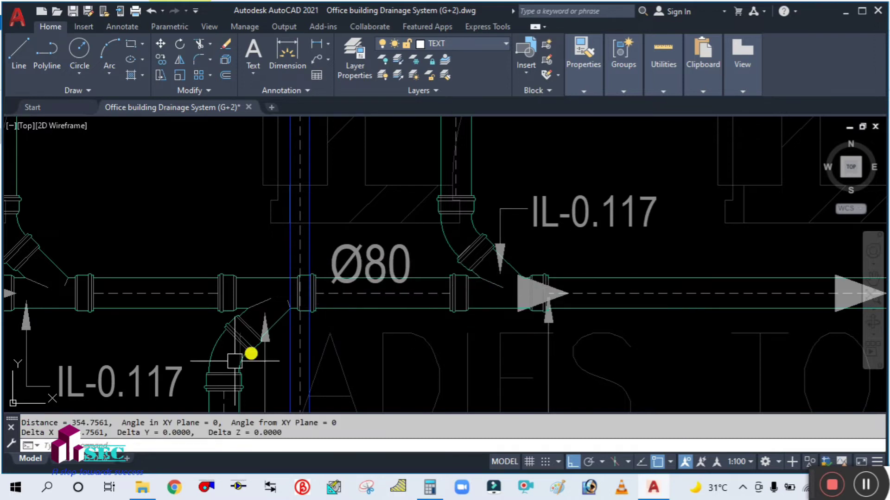
- Recheck the distance along the same Ø80 pipe segment between the two junction sockets
key(Return)
click(312, 294)
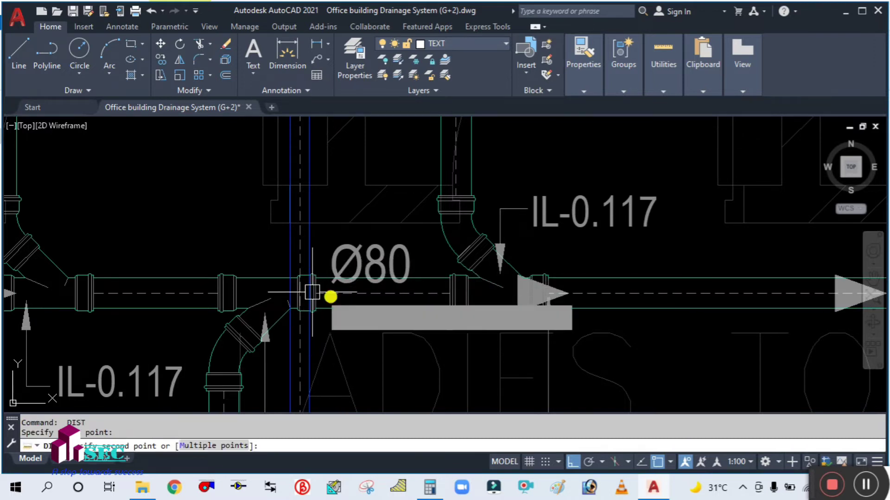
click(330, 296)
key(Return)
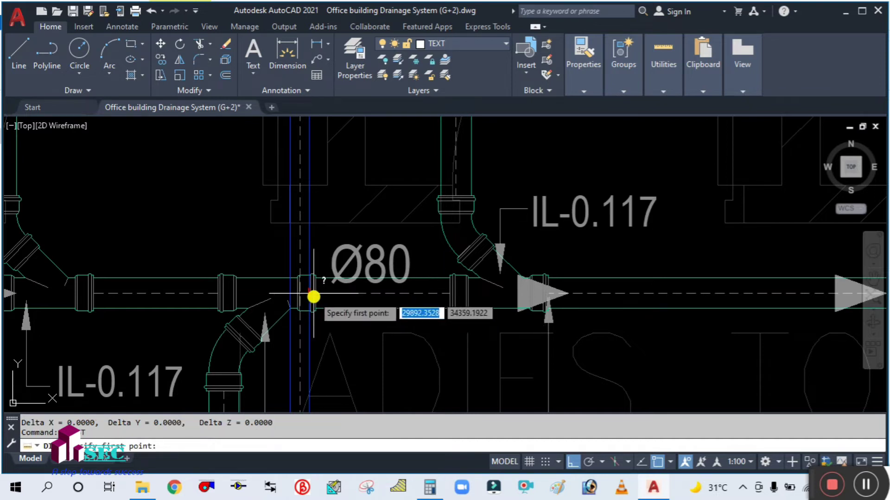
click(314, 297)
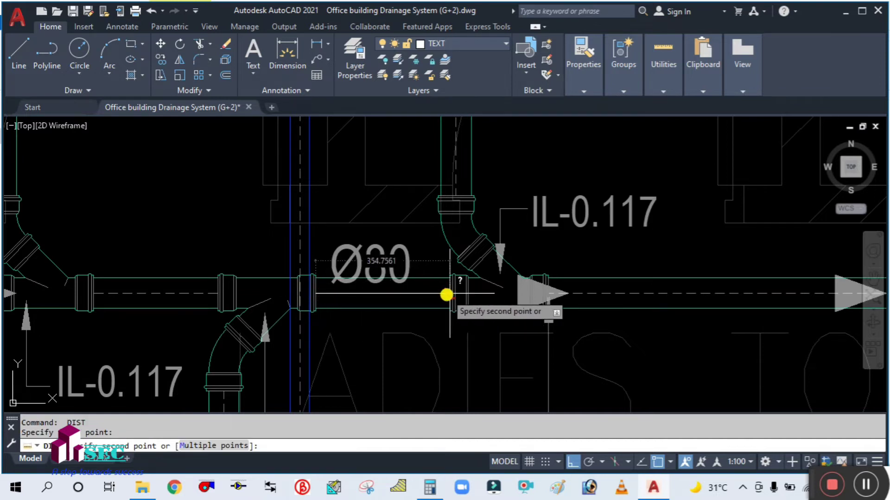
scroll(446, 295, up, 5)
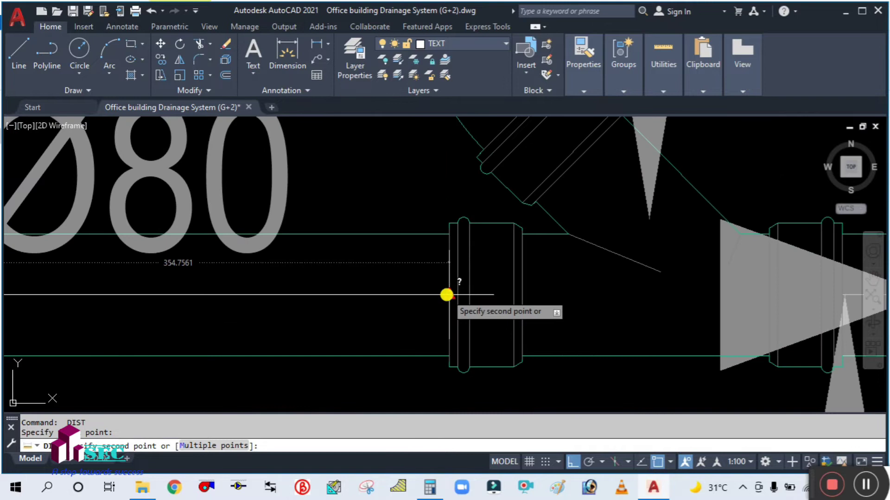
key(Escape)
scroll(436, 295, down, 5)
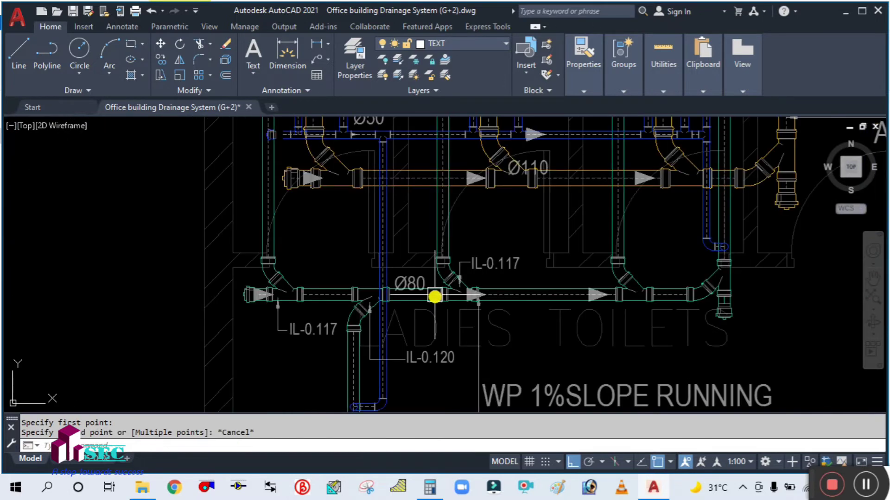
- In Calculator, divide 354 by 1000 to convert the Ø80 segment's length to metres
click(441, 490)
click(689, 197)
key(3)
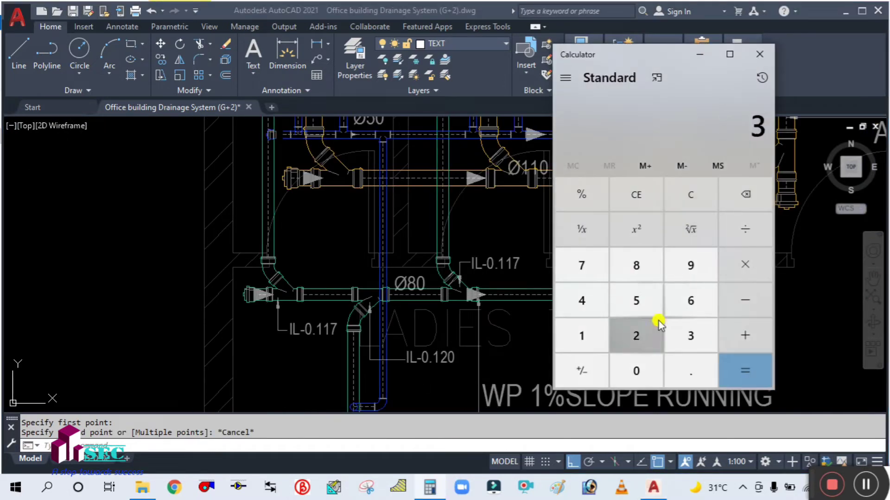
click(635, 300)
click(577, 302)
key(slash)
click(581, 332)
click(635, 366)
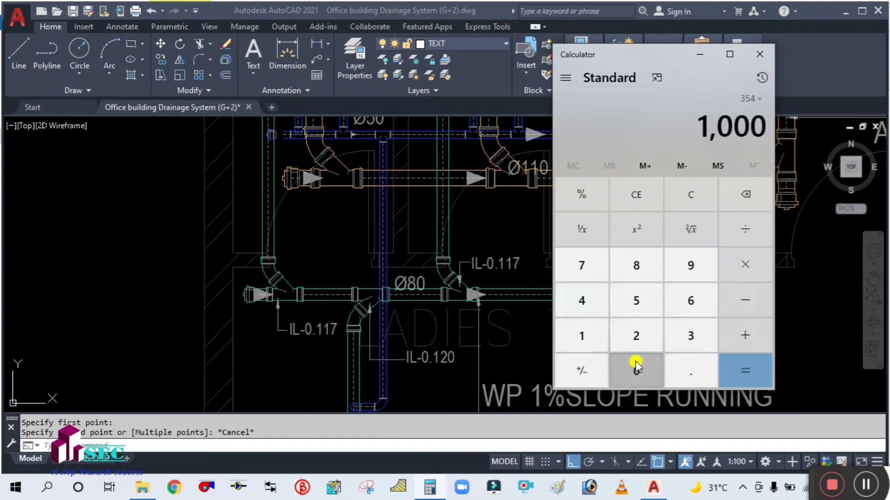
click(742, 369)
- Divide the segment's length in metres by 100 to get its 1% fall
click(745, 229)
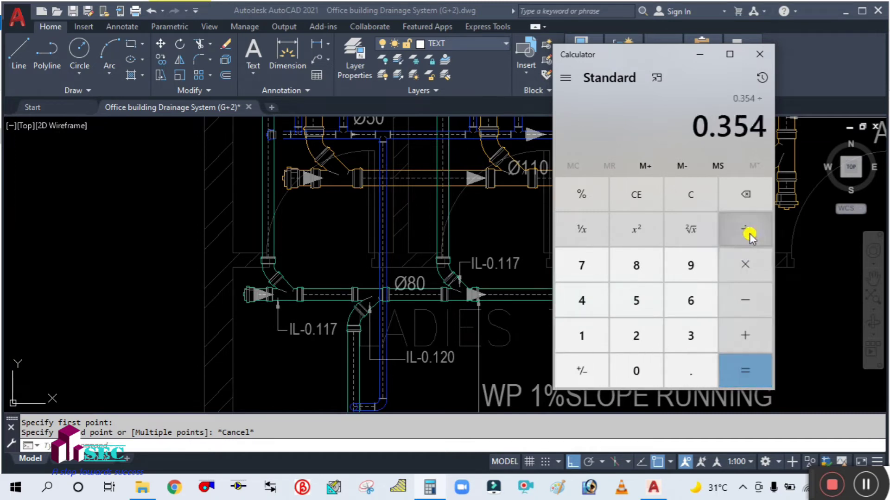
click(576, 337)
click(638, 369)
click(638, 369)
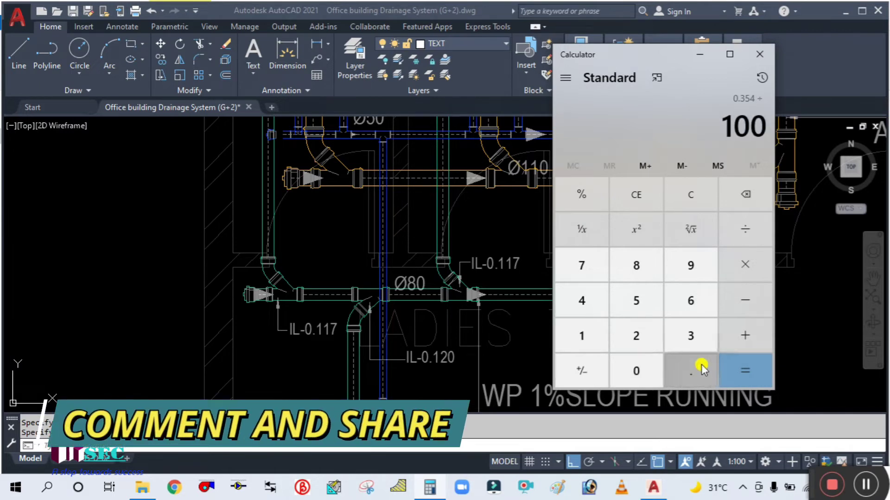
click(729, 370)
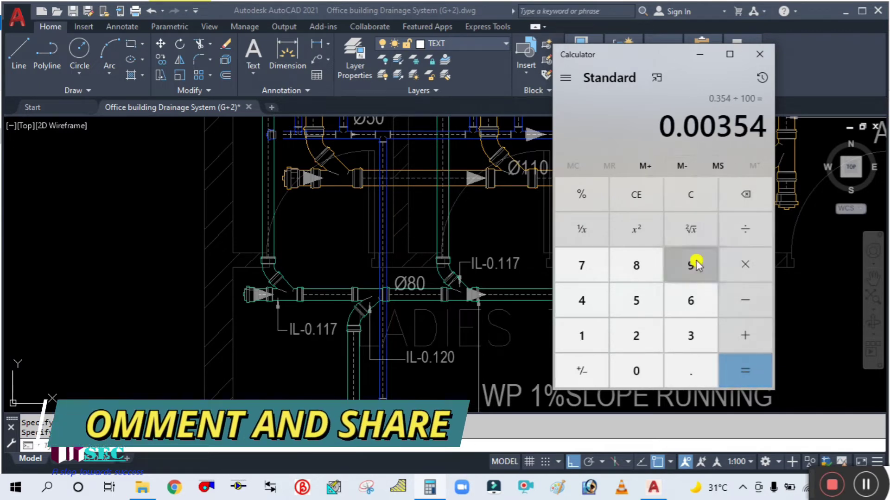
- Add the 0.120 upstream invert level to the calculated fall, then return to the AutoCAD drawing
click(755, 335)
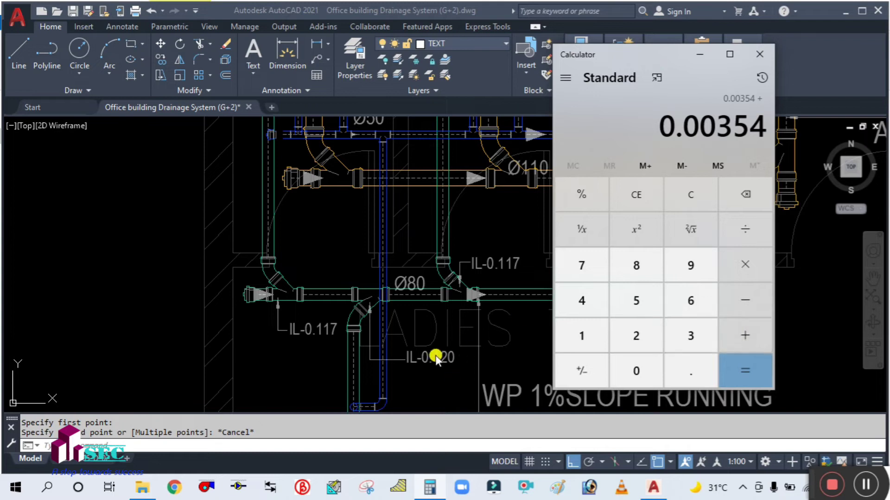
click(689, 376)
click(589, 337)
click(634, 373)
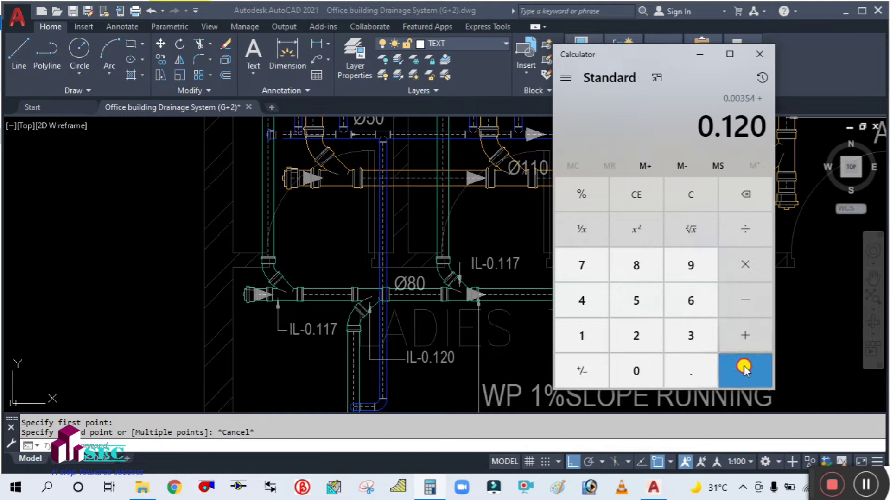
click(743, 366)
click(698, 59)
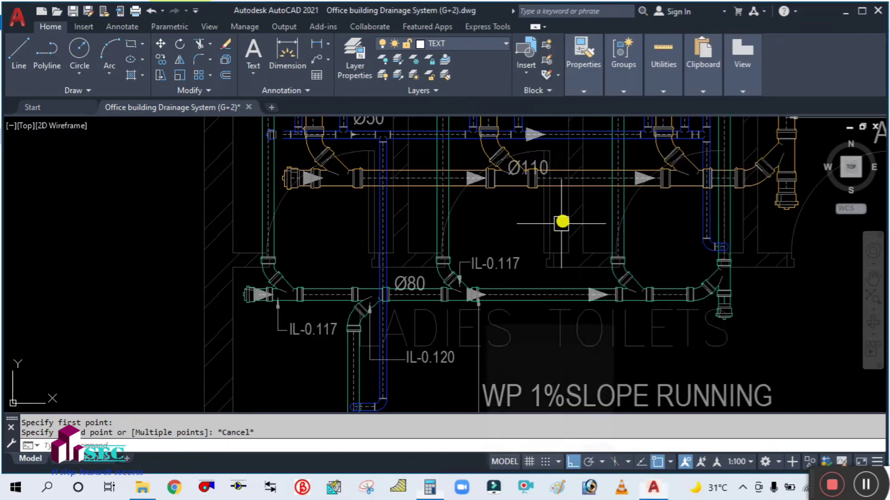
- Change the copied label's text at the middle WC branch leader to IL-0.123
scroll(509, 260, up, 4)
click(517, 271)
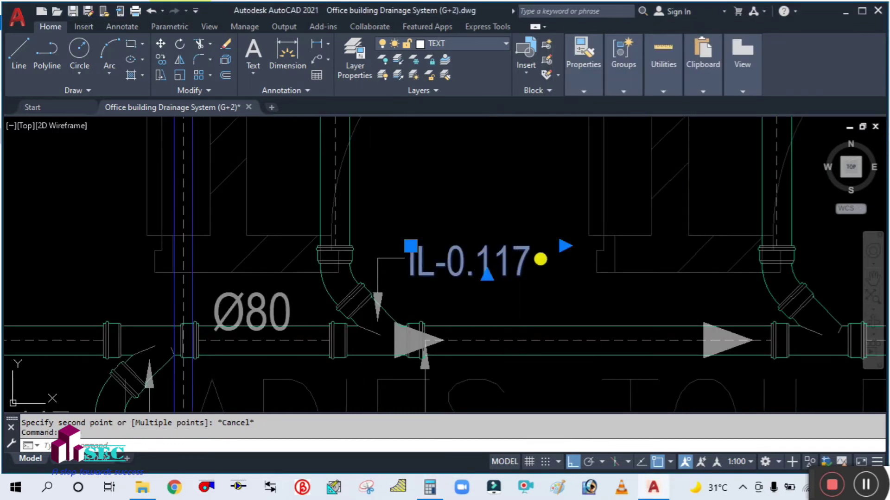
double_click(540, 256)
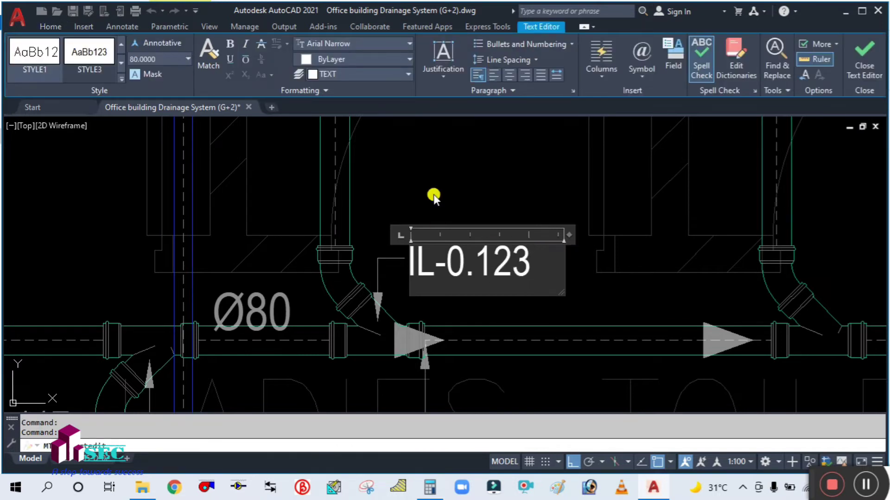
click(410, 186)
- Measure the middle green branch pipe from the socket above its bend up to the floor drain
scroll(394, 235, down, 4)
middle_drag(405, 238, 405, 327)
scroll(404, 327, down, 2)
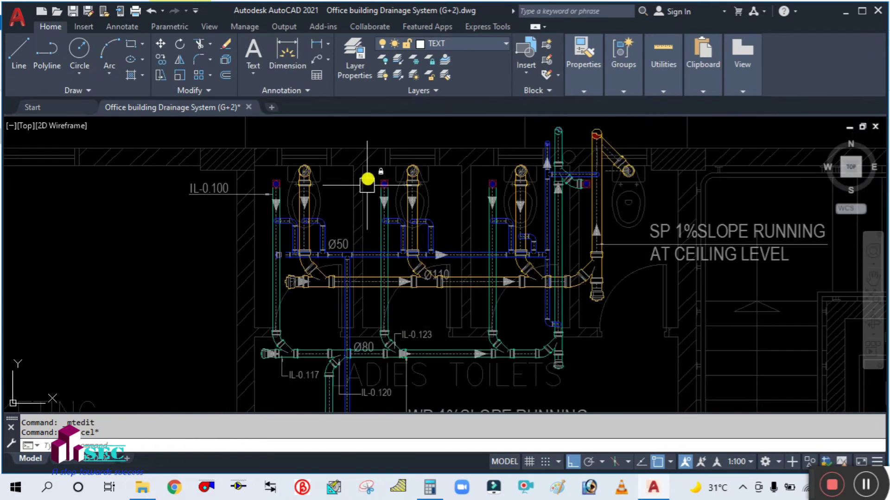
scroll(375, 198, up, 2)
mouse_move(371, 241)
middle_down()
mouse_move(381, 199)
mouse_move(366, 211)
middle_up()
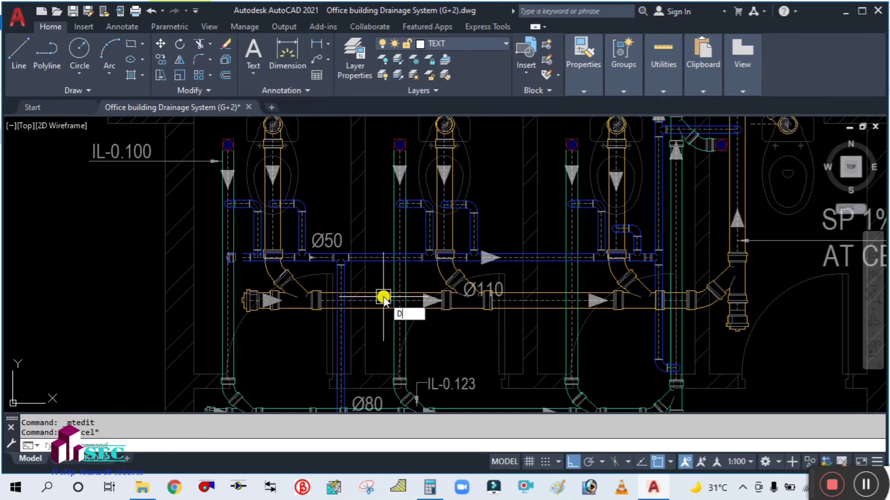
key(Return)
scroll(410, 381, up, 5)
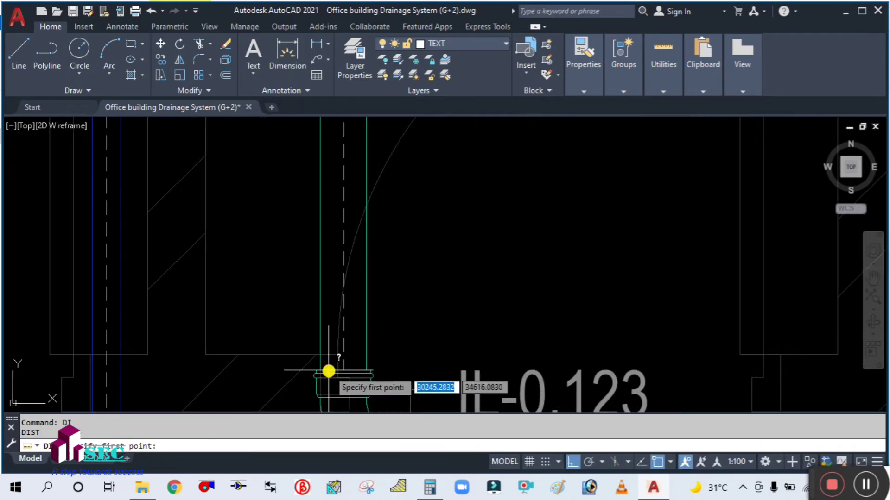
click(349, 371)
scroll(350, 370, down, 5)
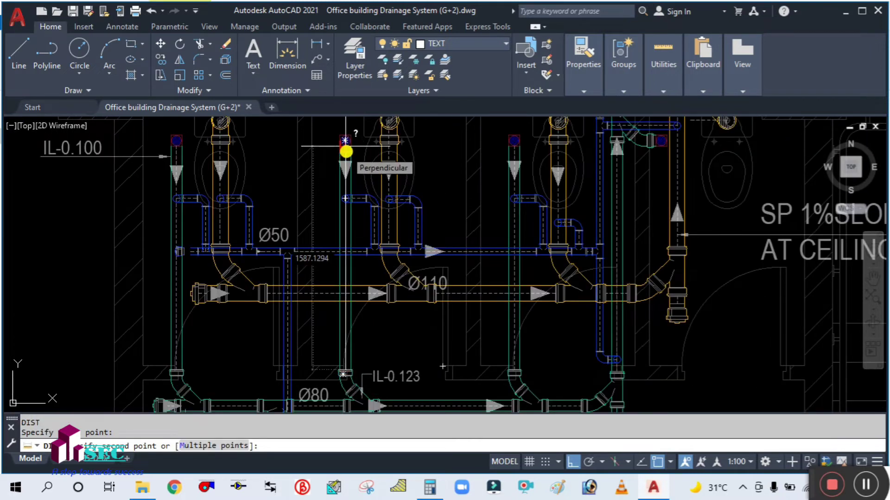
click(345, 146)
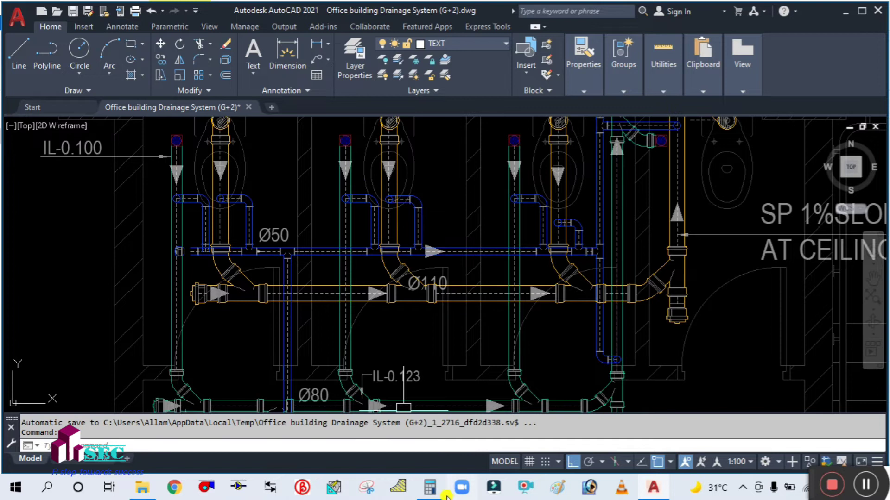
- In Calculator, divide 1587 by 1000 to convert the middle branch pipe's length to metres
click(434, 488)
click(679, 190)
click(579, 337)
click(635, 297)
click(636, 266)
click(585, 264)
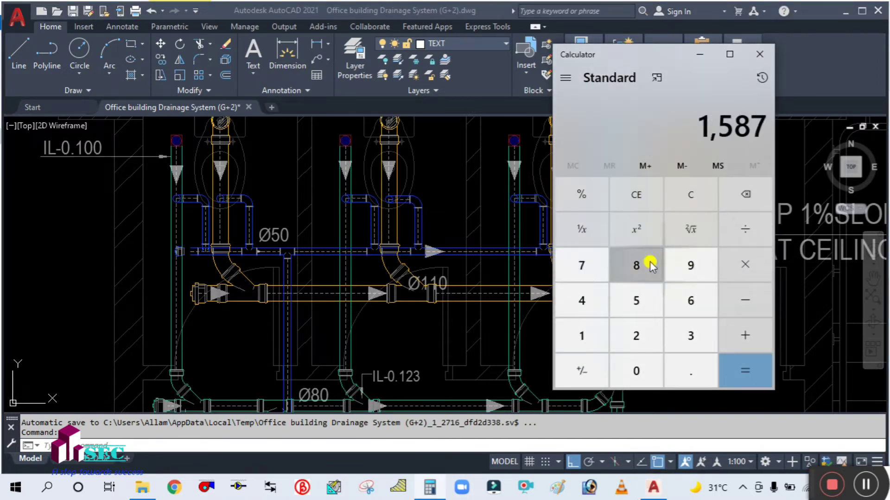
click(743, 229)
click(579, 337)
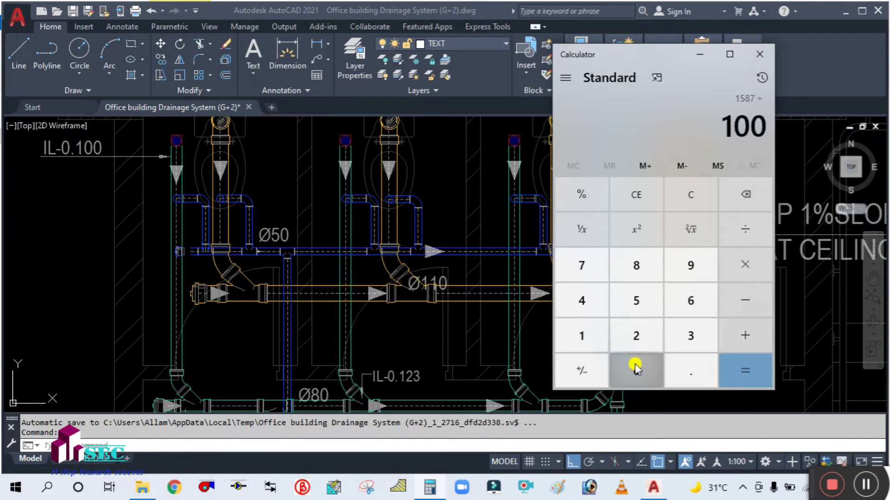
click(635, 366)
click(745, 366)
- Divide the middle branch's length in metres by 100 to get its 1% fall
click(744, 230)
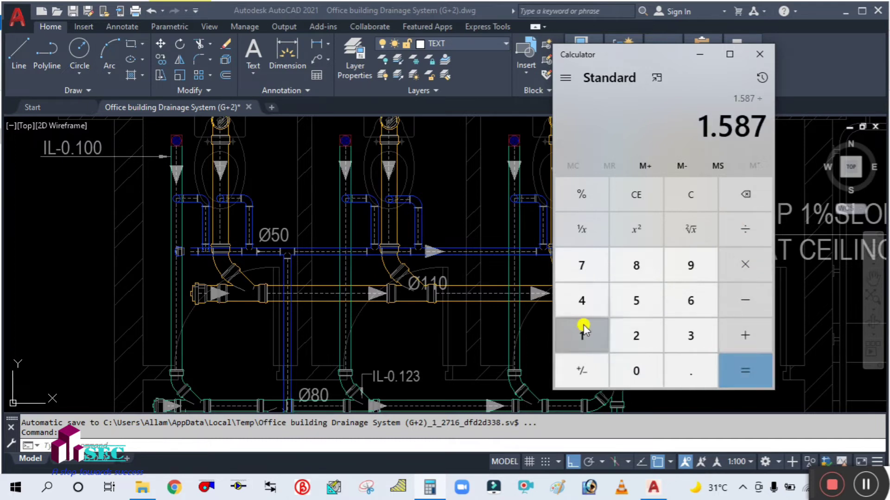
click(583, 329)
click(741, 366)
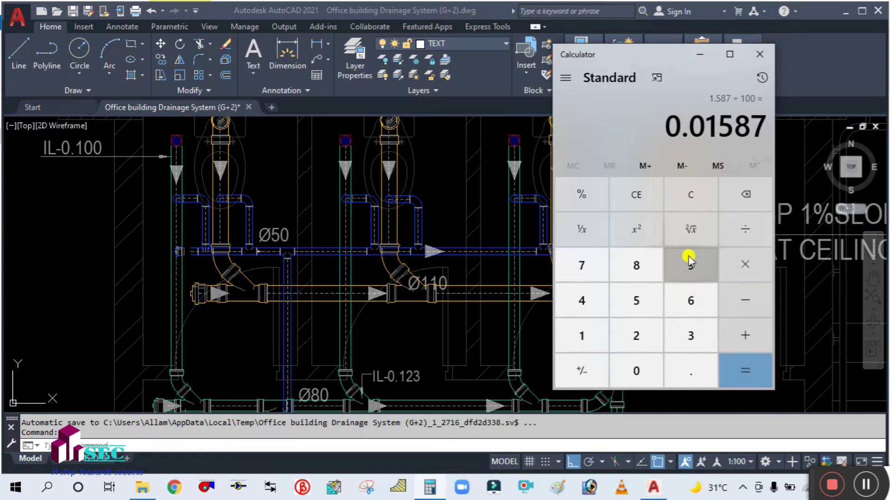
- In Calculator, subtract the middle branch's 0.015 fall from the 0.123 invert level at its junction
click(690, 203)
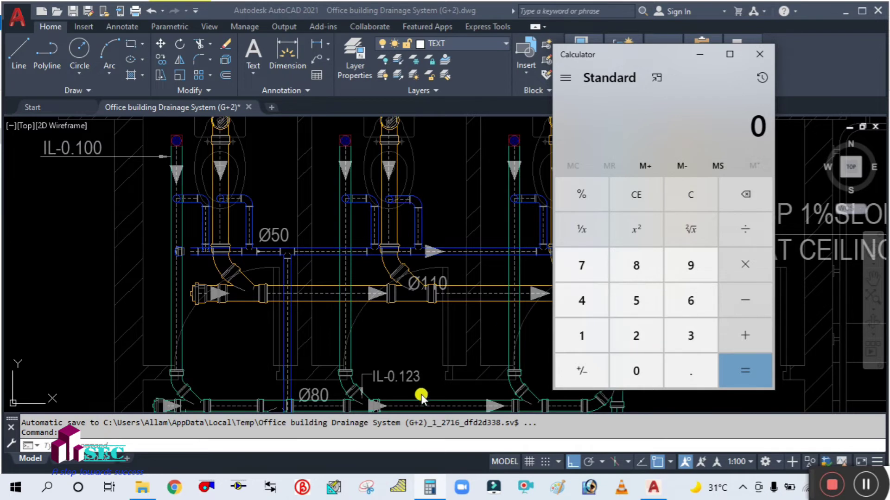
click(695, 371)
click(592, 337)
click(640, 338)
click(697, 327)
click(743, 299)
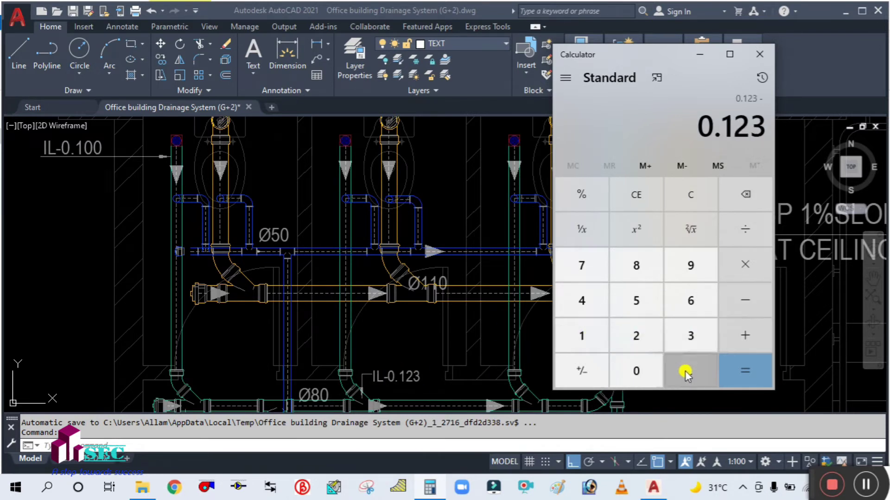
click(642, 372)
click(686, 371)
click(636, 370)
click(582, 337)
click(636, 301)
click(740, 368)
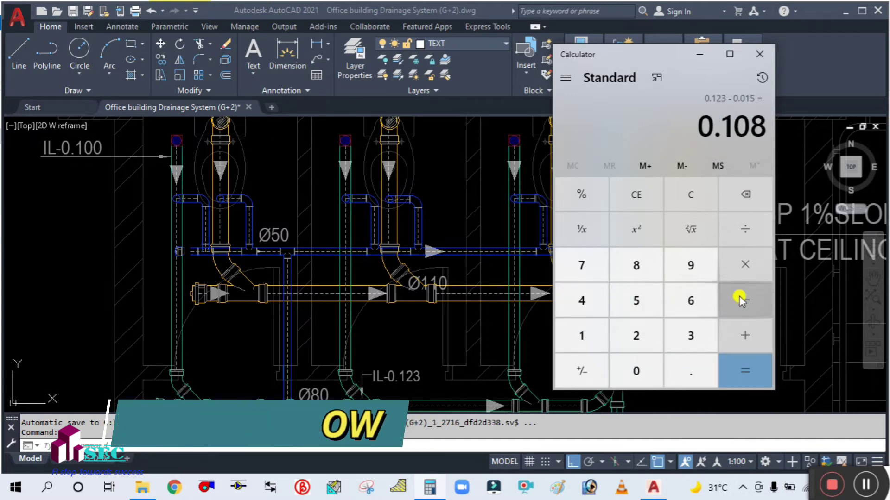
click(701, 56)
- Draw a horizontal leader pointing at the middle green branch pipe just below its floor drain
scroll(369, 258, down, 1)
scroll(370, 252, up, 3)
middle_drag(352, 222, 456, 264)
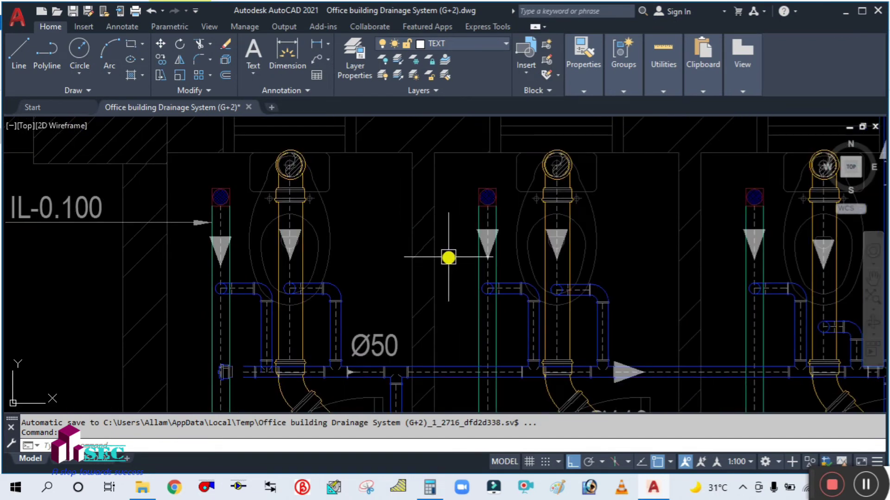
text(LE)
key(Return)
scroll(455, 249, up, 3)
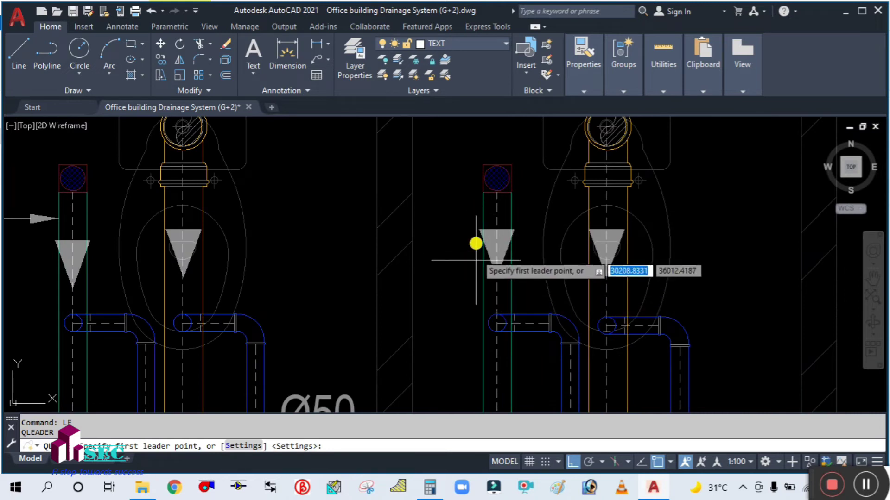
click(482, 201)
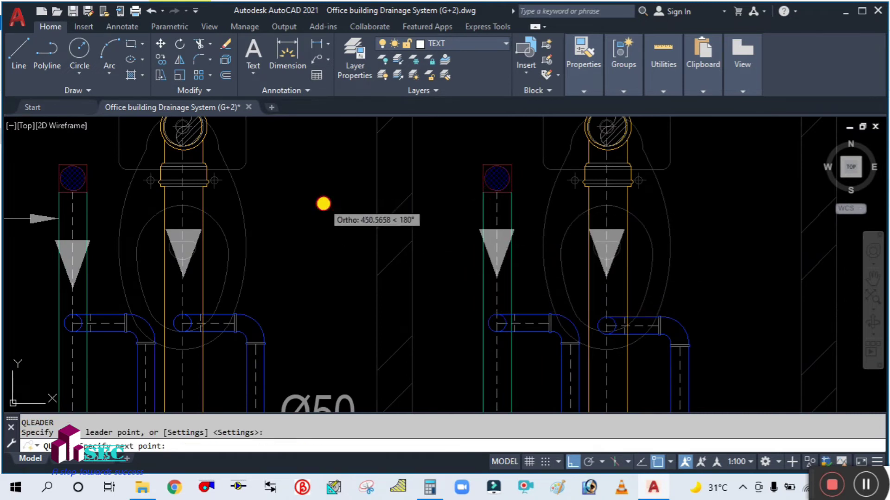
key(Escape)
scroll(363, 303, down, 2)
middle_drag(340, 306, 425, 280)
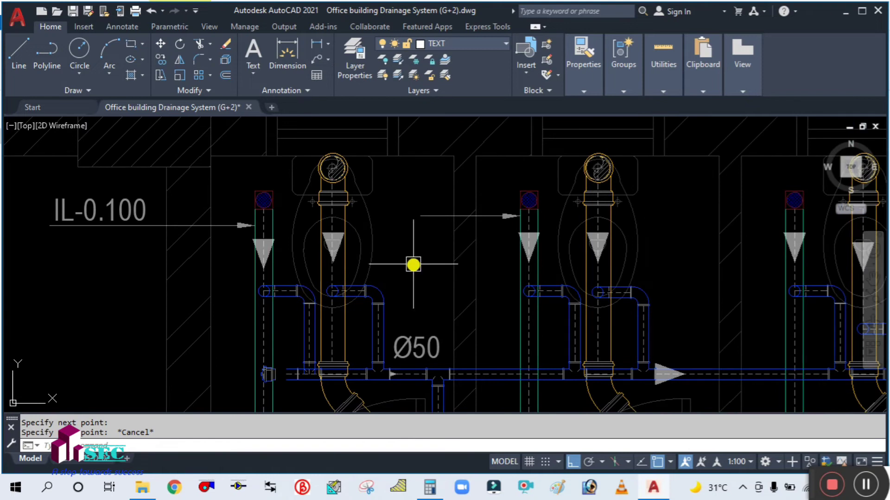
- Copy the IL-0.100 label across to the new leader at the middle branch pipe
key(Return)
click(96, 215)
key(Return)
click(97, 209)
scroll(488, 184, up, 2)
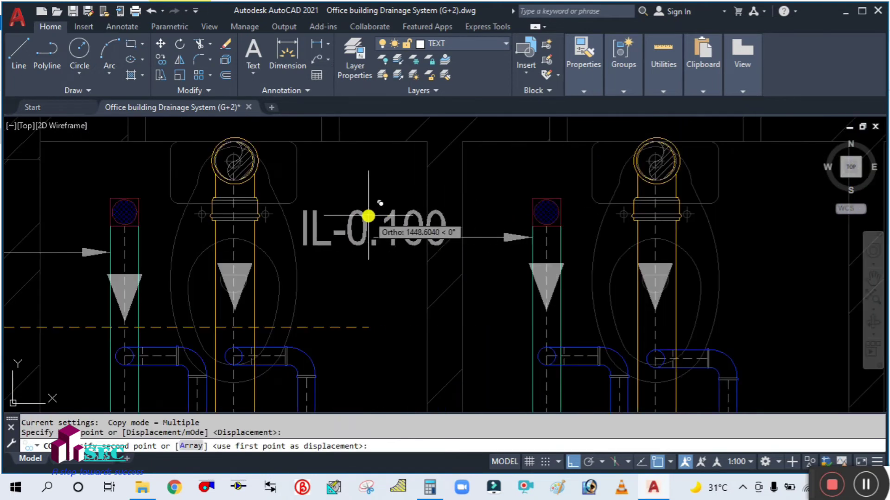
click(388, 205)
key(Escape)
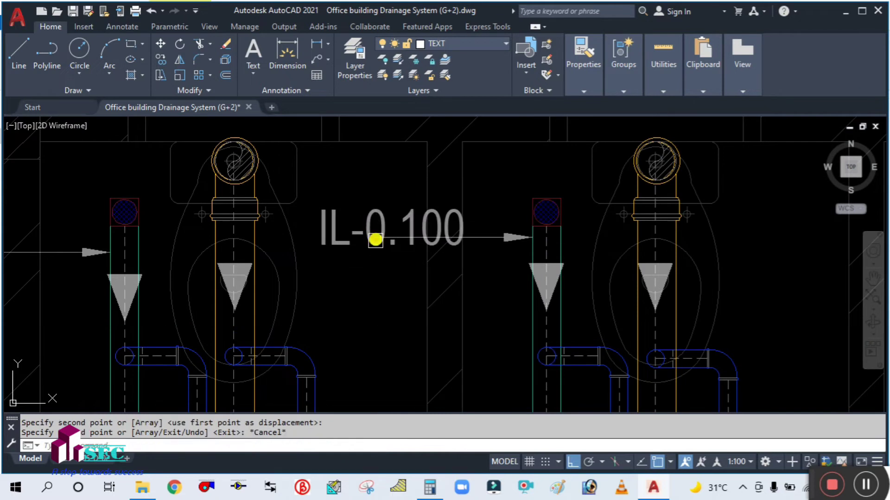
- Move the copied IL-0.100 label up so it sits above the middle branch's leader line
text(m)
key(Return)
click(376, 224)
key(Return)
click(354, 361)
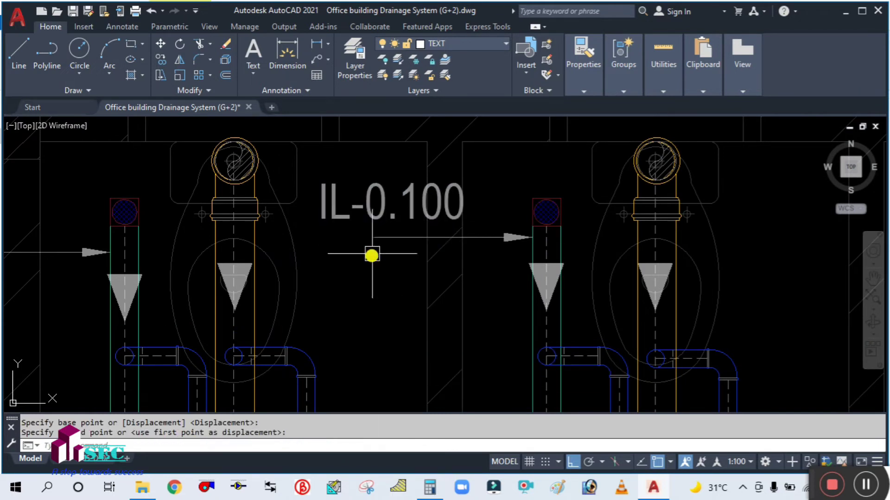
- Change the text of the label above the middle branch's upper leader to IL-0.108
click(400, 206)
click(399, 205)
key(Escape)
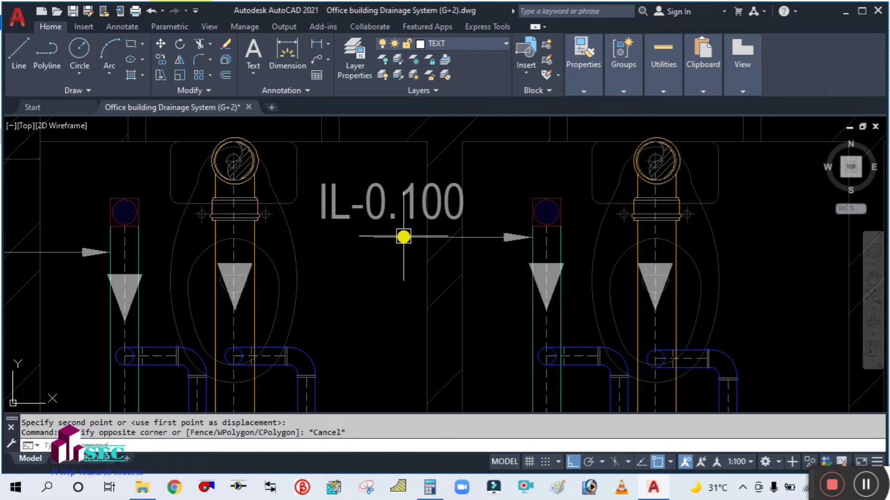
click(375, 211)
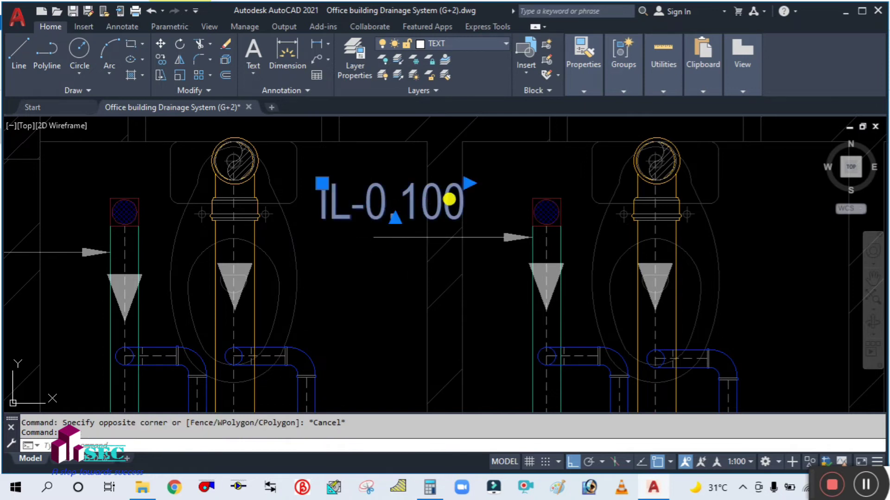
double_click(451, 200)
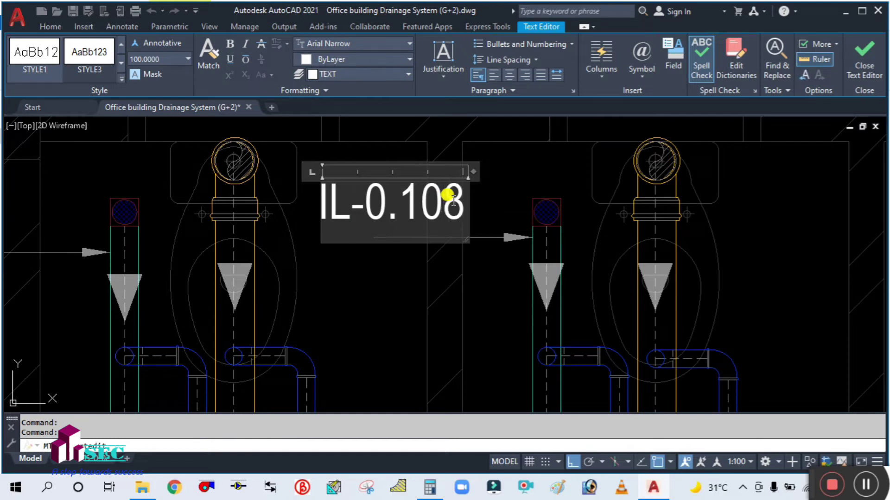
key(Escape)
- Copy the IL-0.123 label with its leader along the Ø80 green main to the third branch junction
scroll(366, 275, down, 6)
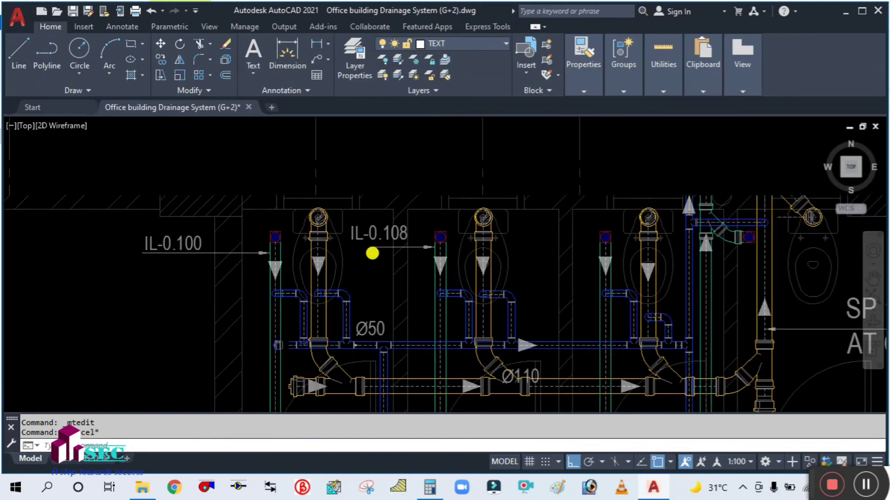
scroll(445, 264, up, 4)
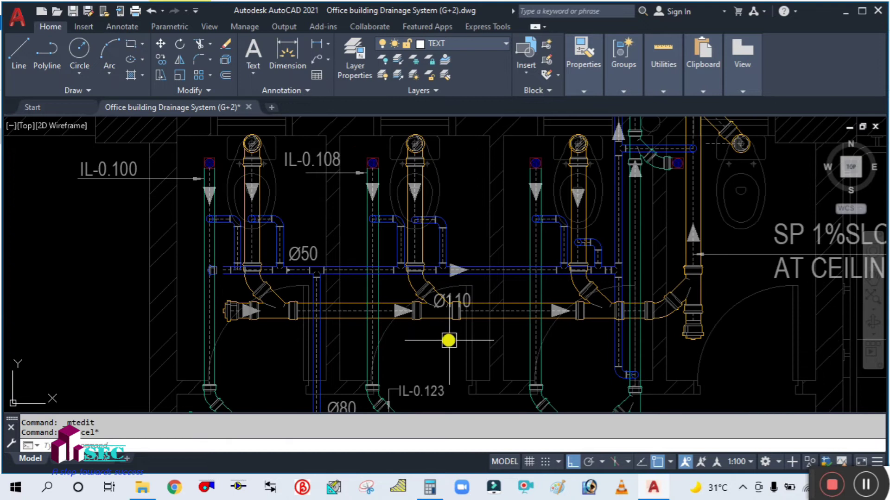
middle_drag(350, 288, 319, 237)
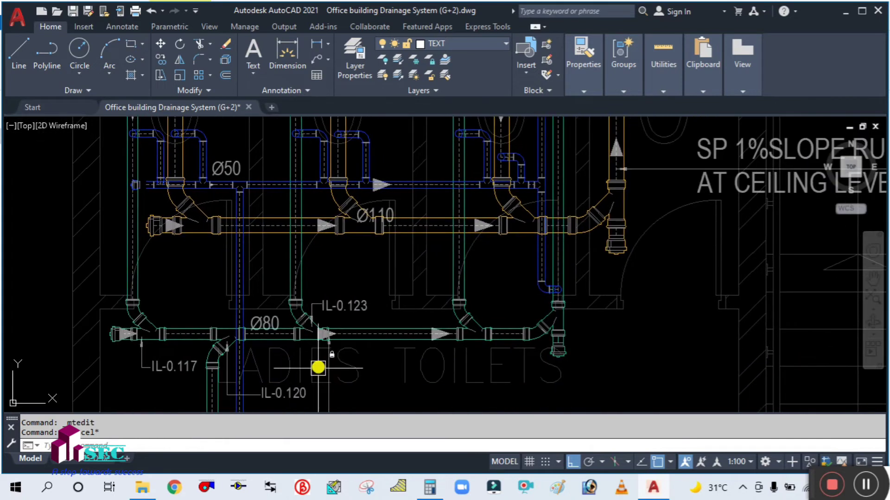
middle_drag(453, 370, 364, 338)
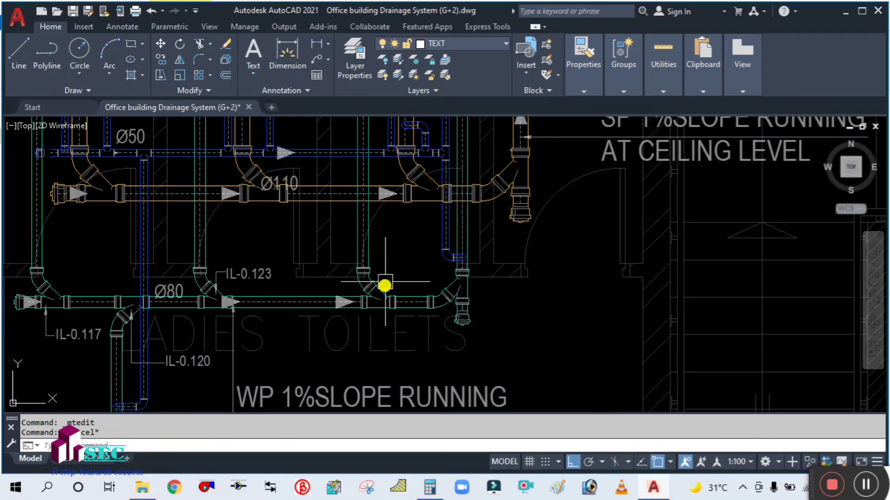
text(O)
key(Return)
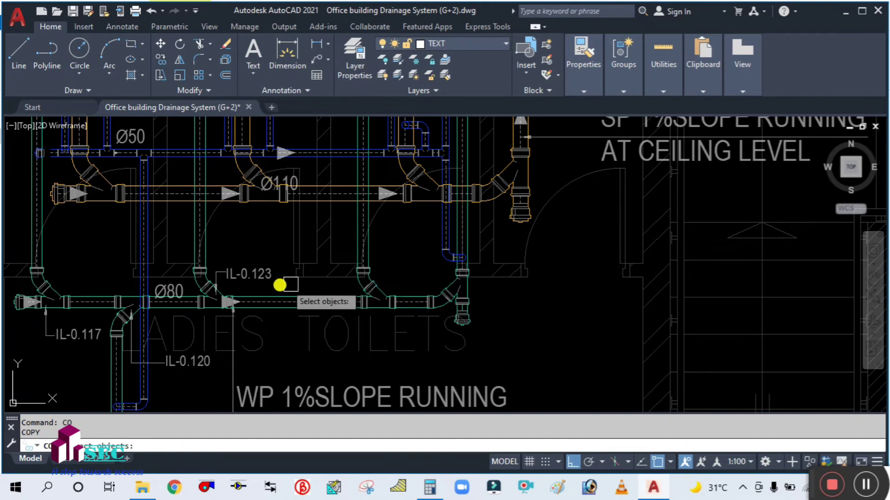
scroll(284, 282, up, 3)
click(285, 307)
click(213, 242)
scroll(214, 242, down, 2)
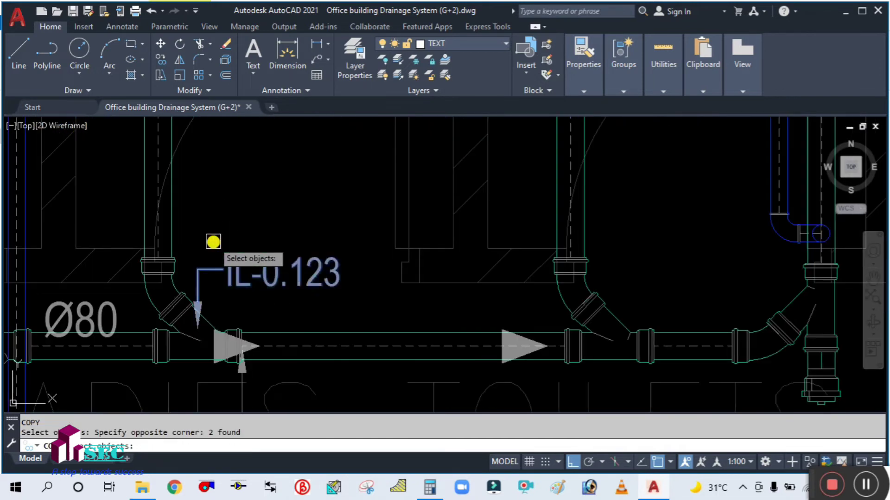
key(Return)
click(212, 242)
scroll(480, 250, up, 2)
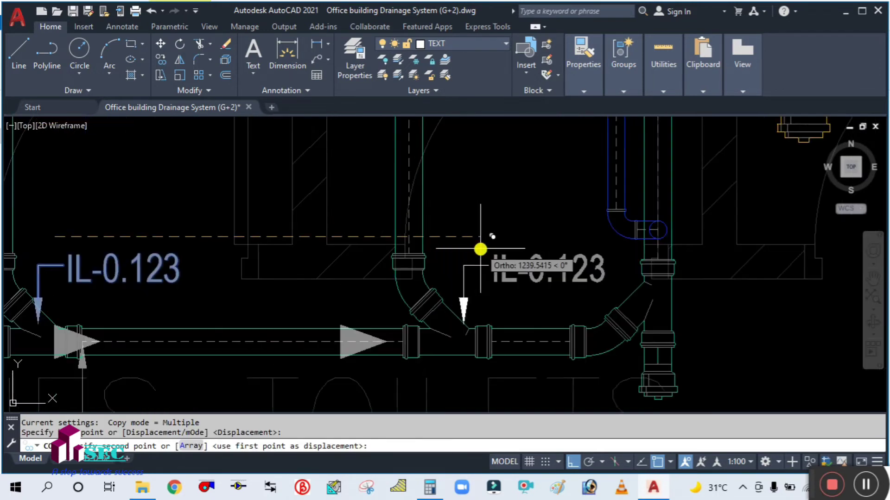
click(472, 251)
key(Escape)
- Measure the Ø80 main from the socket after the second branch junction to the socket before the third
middle_drag(509, 303, 431, 308)
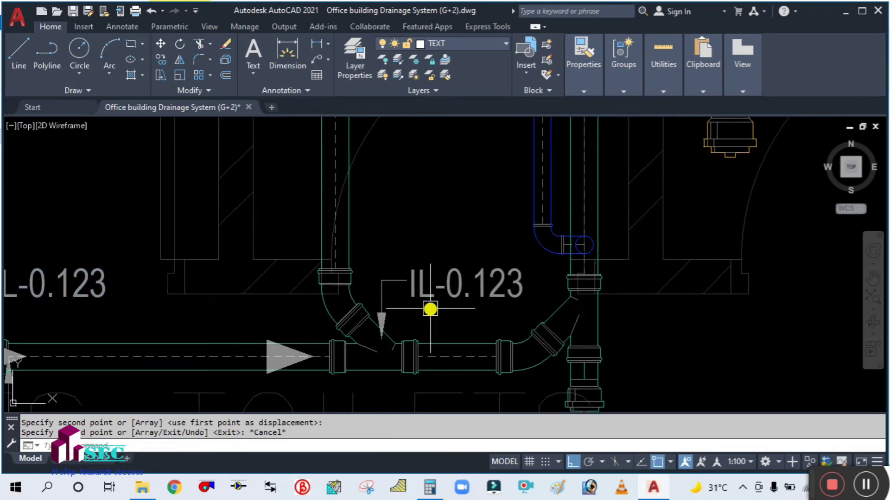
scroll(356, 328, down, 1)
text(DI)
key(Return)
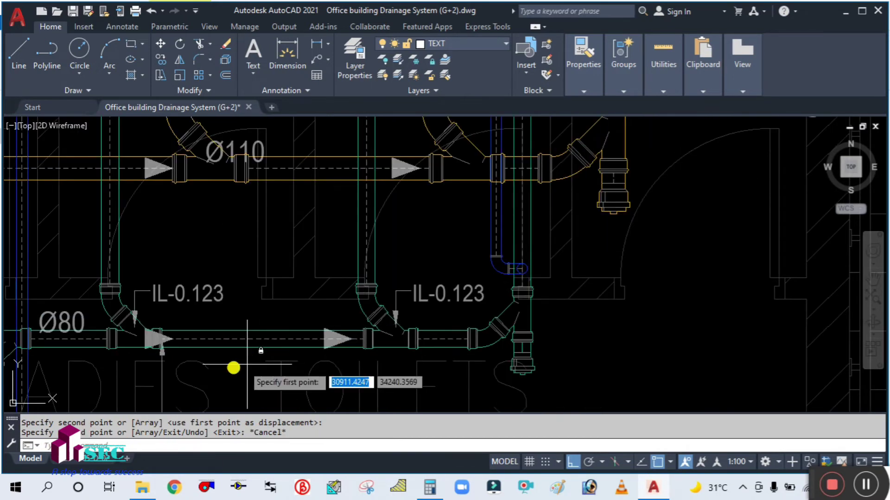
scroll(160, 345, up, 2)
click(166, 324)
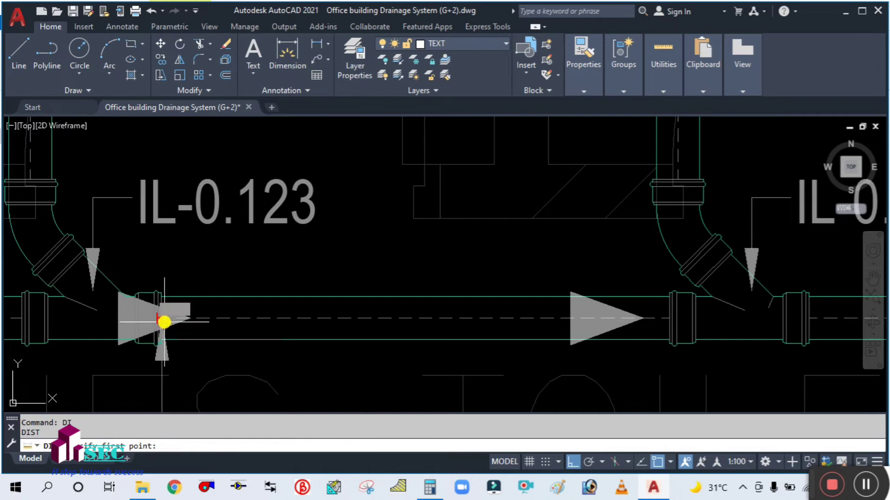
scroll(165, 324, down, 2)
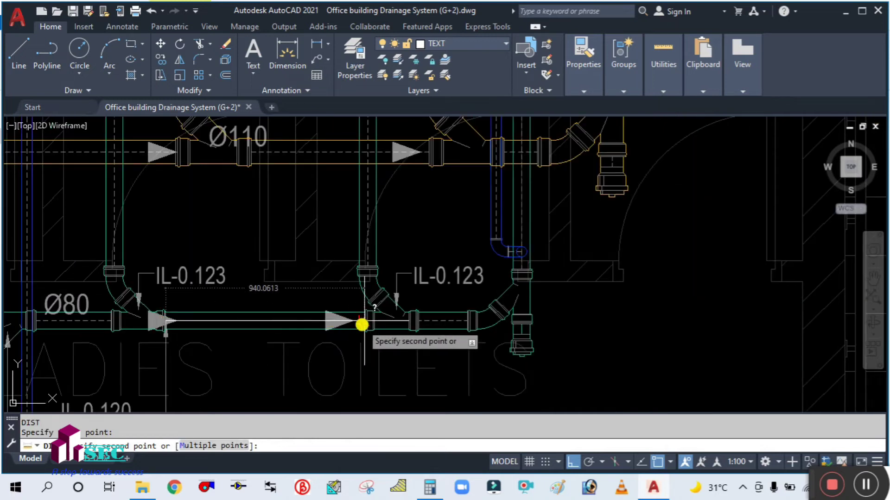
key(Escape)
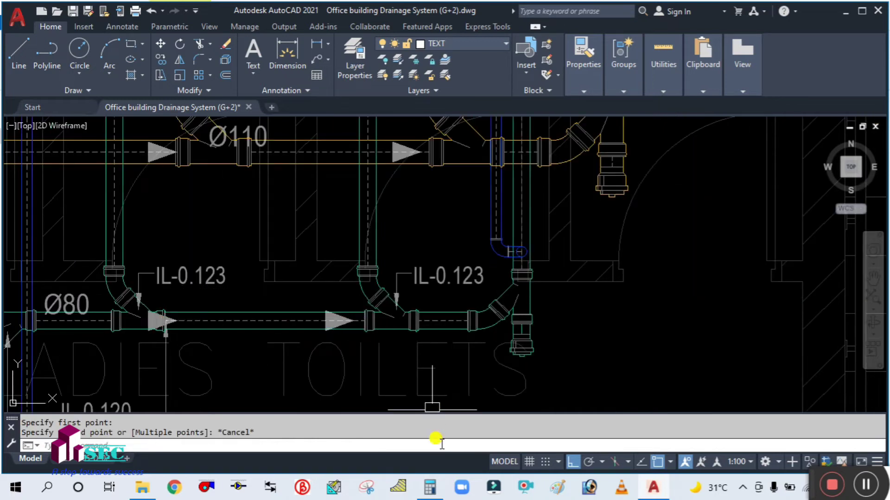
- In Calculator, divide 940 by 1000 to convert the main pipe run's length to metres
click(430, 486)
click(700, 201)
click(693, 266)
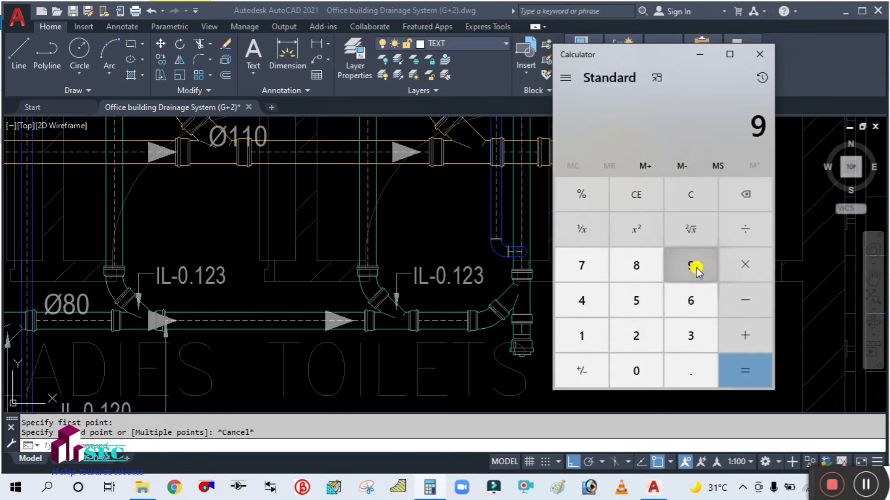
click(583, 296)
click(633, 377)
click(747, 227)
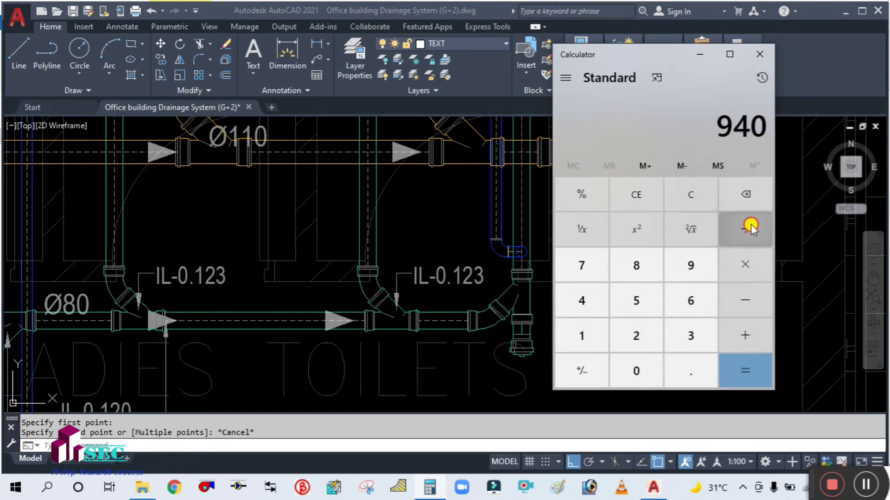
click(581, 341)
double_click(649, 365)
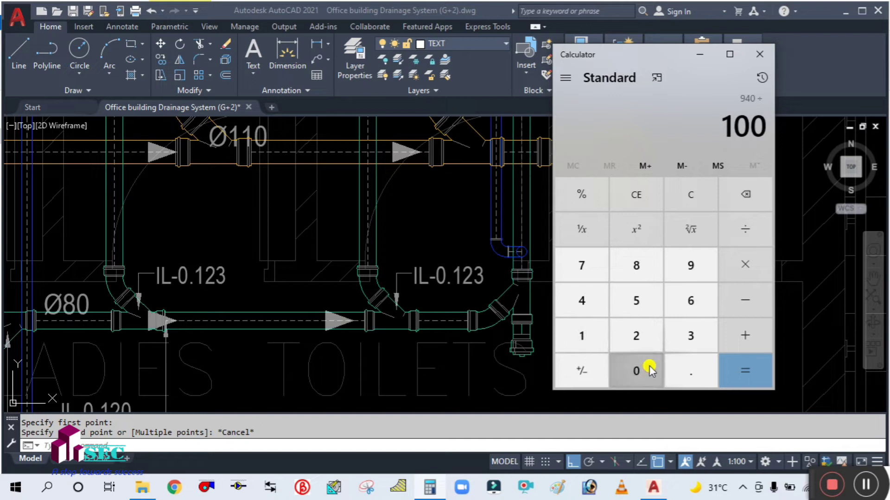
click(649, 366)
click(760, 374)
- Divide the main run's length in metres by 100 to get its 1% fall
click(741, 231)
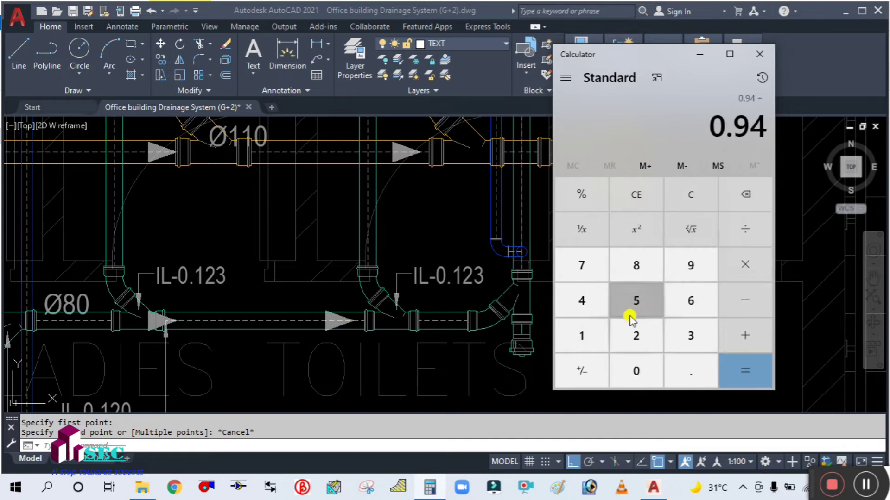
click(585, 335)
double_click(639, 372)
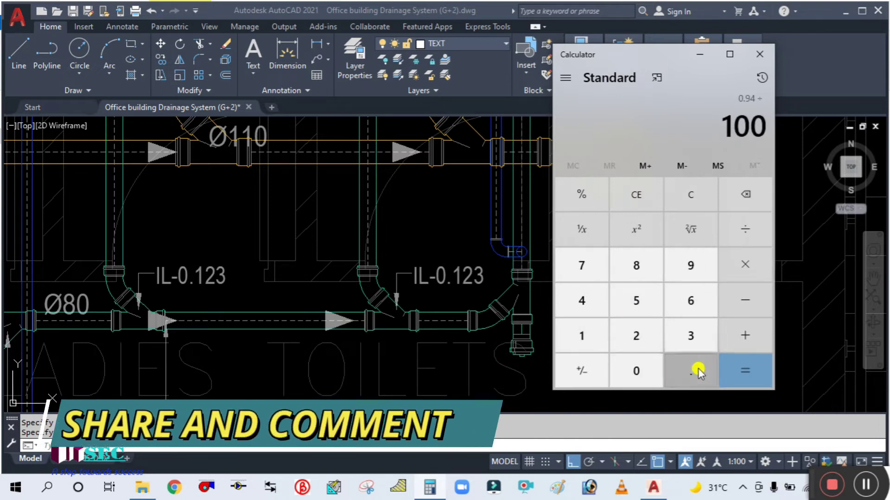
click(741, 370)
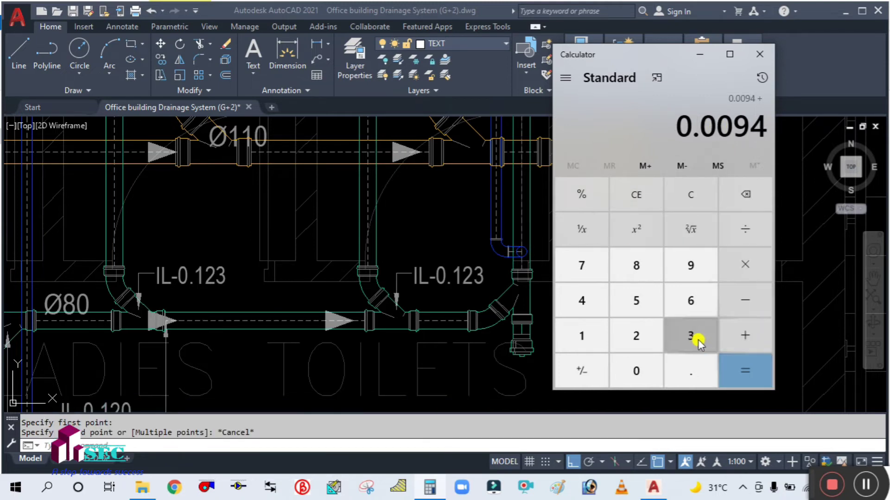
- Add the 0.123 invert level to the main run's fall, then return to the drawing
click(656, 371)
click(670, 369)
click(582, 334)
click(637, 336)
click(691, 336)
click(741, 371)
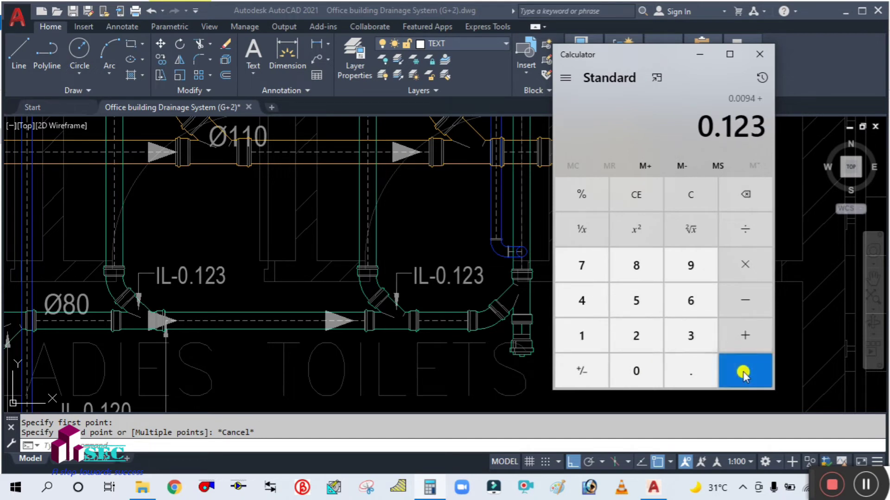
click(702, 54)
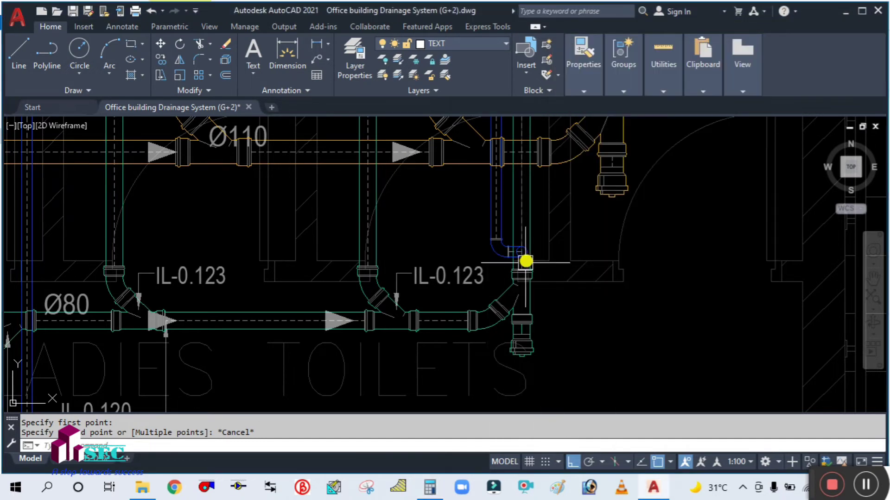
- Change the invert level label at the Ø80 main's third branch junction to IL-0.132
scroll(524, 260, up, 3)
click(397, 290)
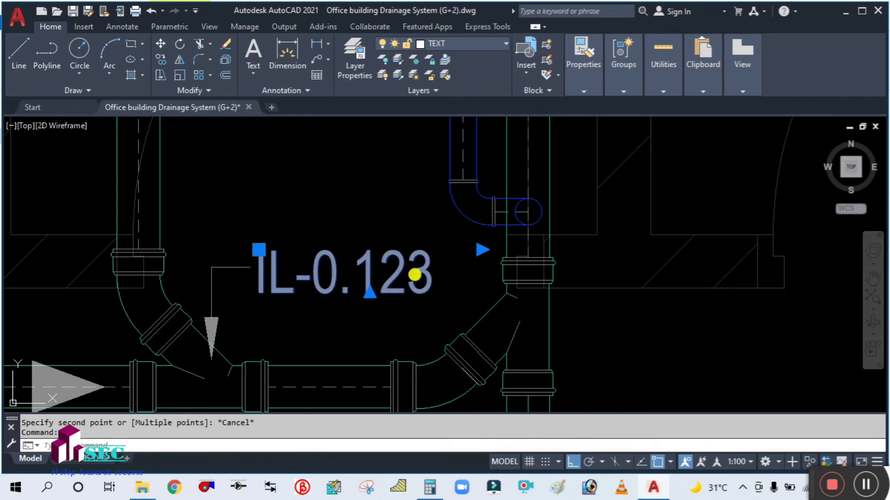
double_click(415, 275)
key(BackSpace)
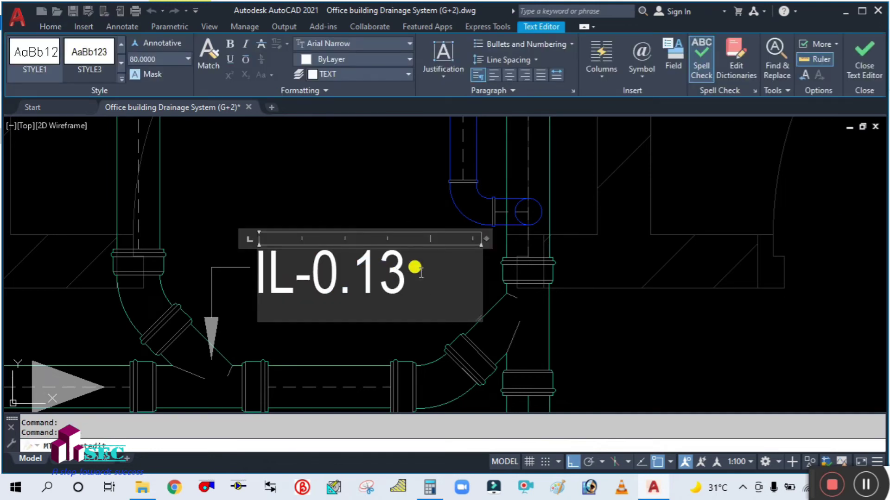
click(300, 197)
- In Calculator, divide 1587 by 1000 to convert the third vertical branch pipe's length to metres
scroll(306, 209, down, 6)
middle_drag(327, 234, 346, 329)
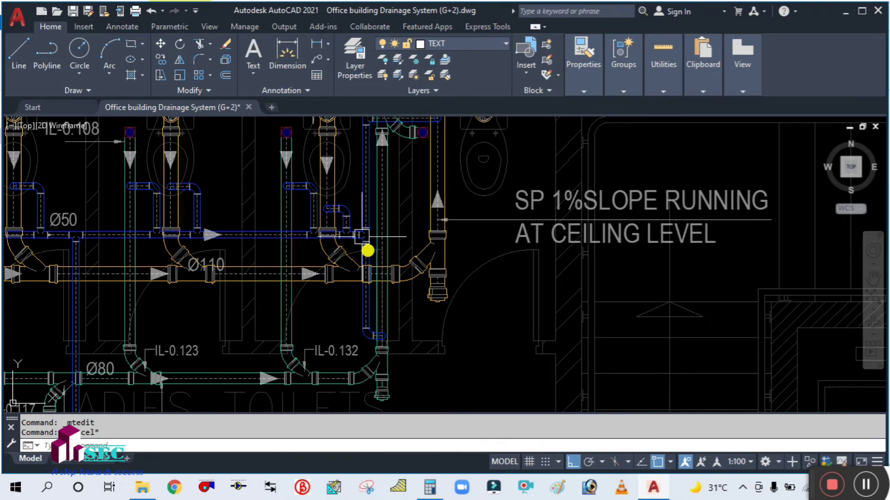
click(429, 487)
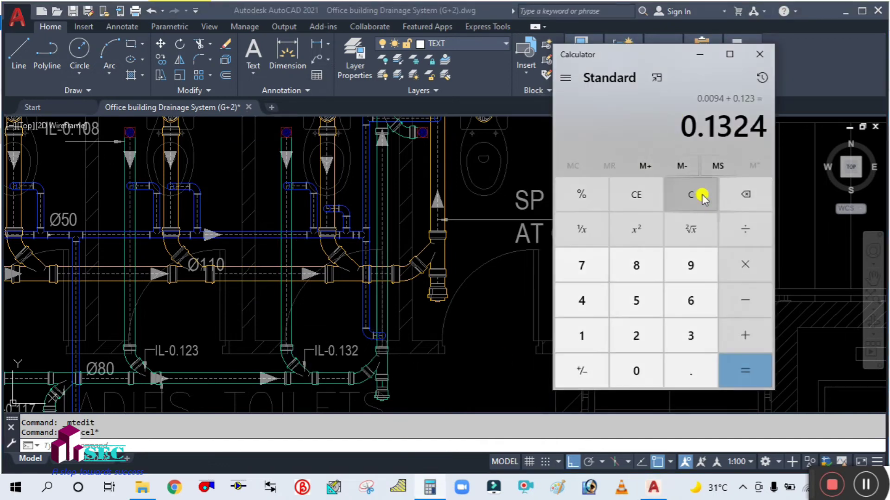
click(691, 194)
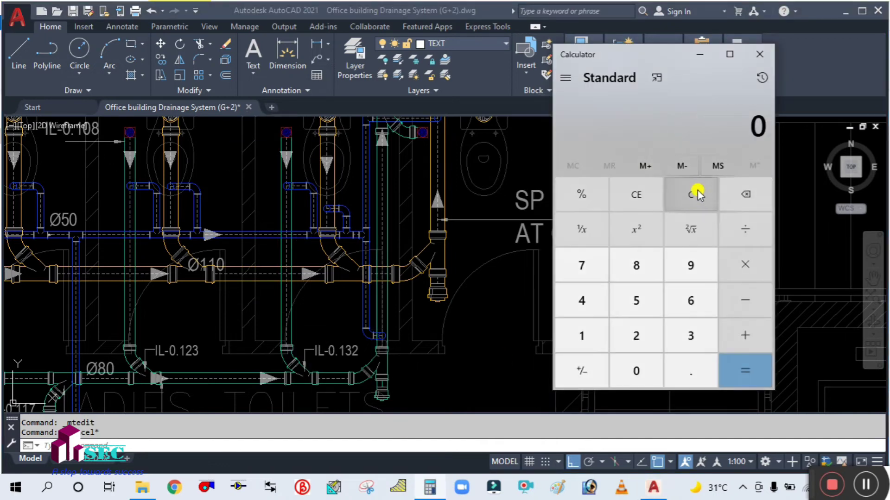
click(596, 335)
click(623, 271)
click(586, 299)
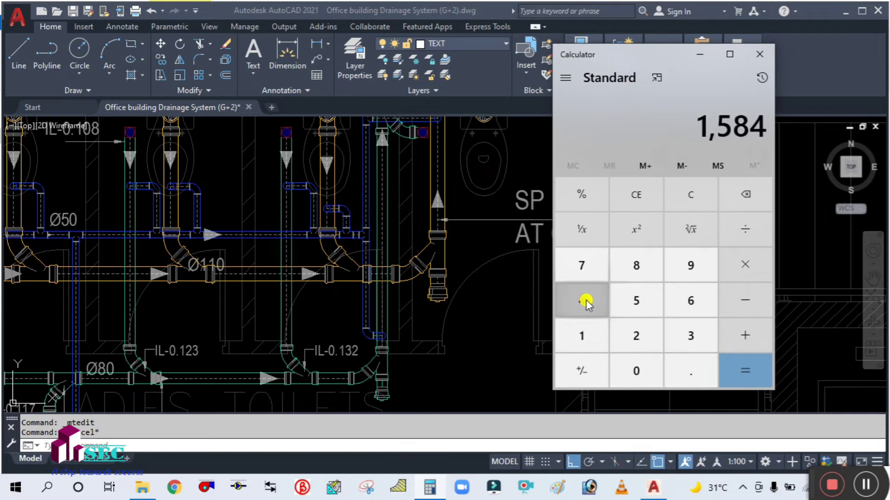
click(742, 195)
click(585, 268)
click(738, 229)
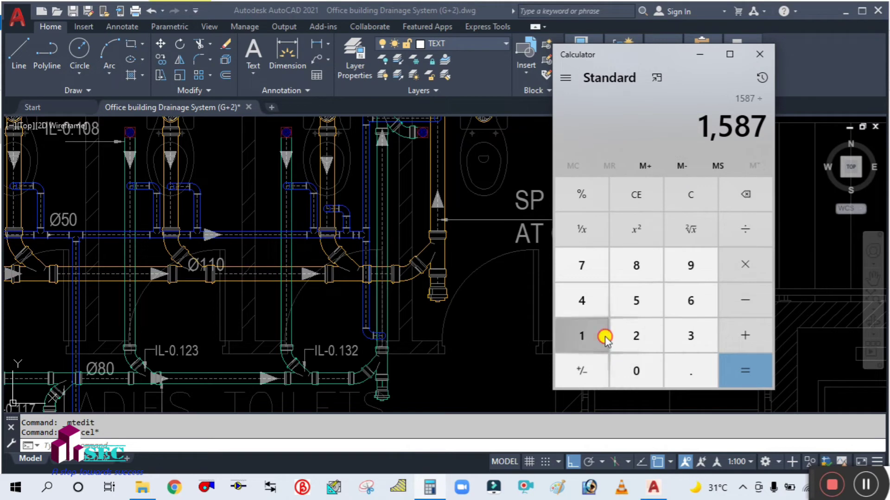
click(600, 338)
click(640, 369)
click(639, 371)
click(638, 371)
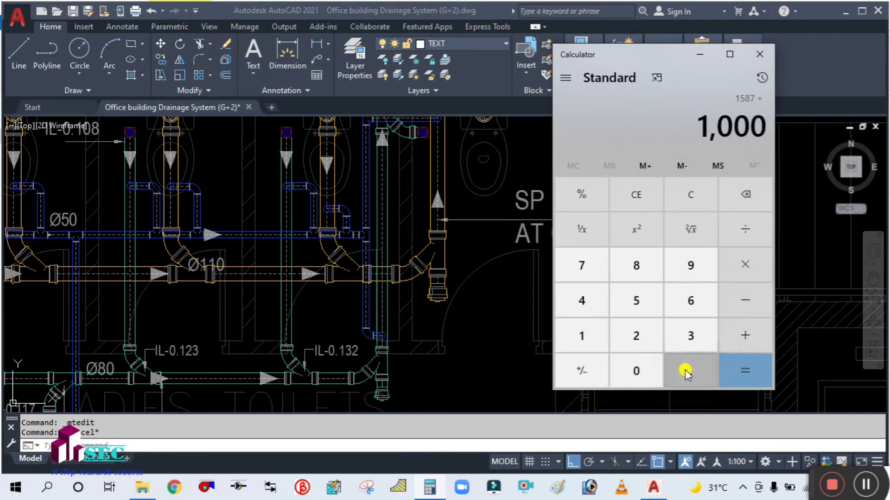
click(747, 371)
- Divide the branch length in metres by 100 to get its 1% fall
click(737, 242)
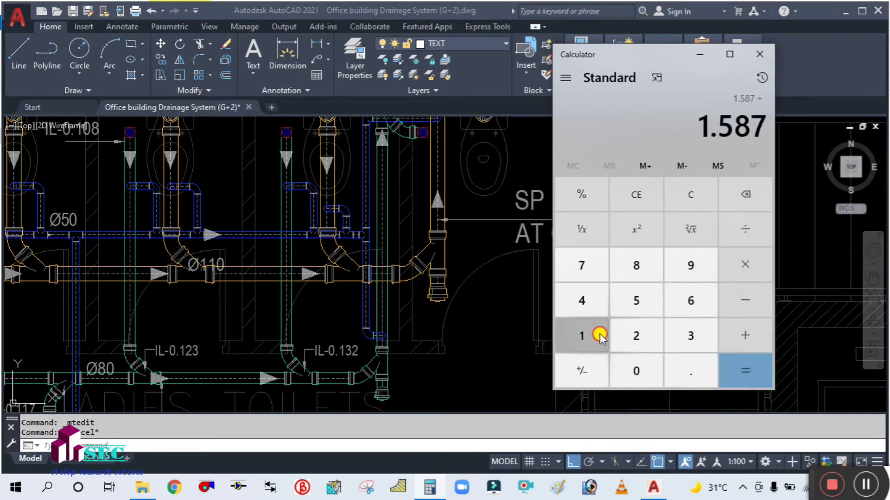
click(573, 337)
double_click(624, 368)
click(739, 370)
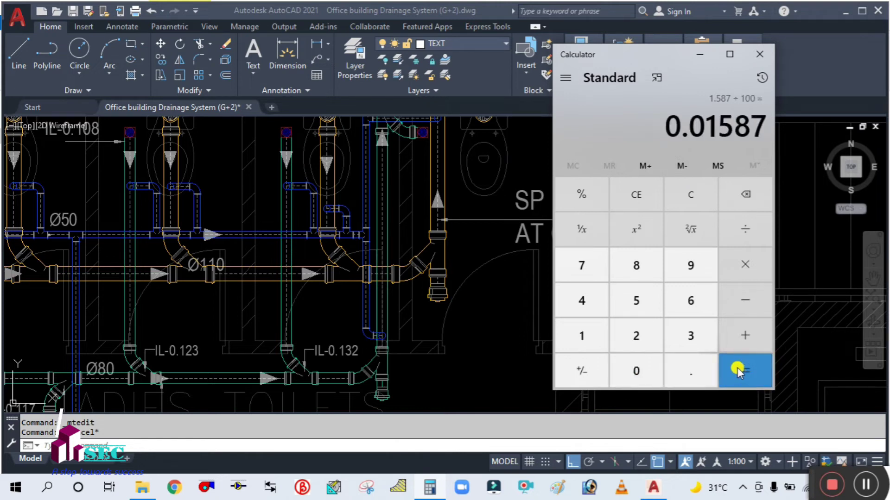
- Subtract the 0.015 branch fall from the 0.132 invert level, then return to the drawing
click(690, 195)
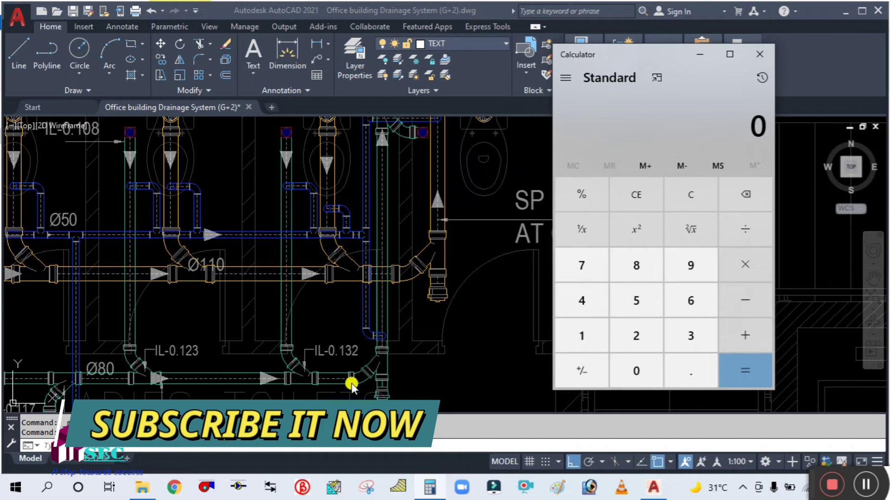
click(668, 373)
click(593, 340)
click(681, 337)
click(640, 334)
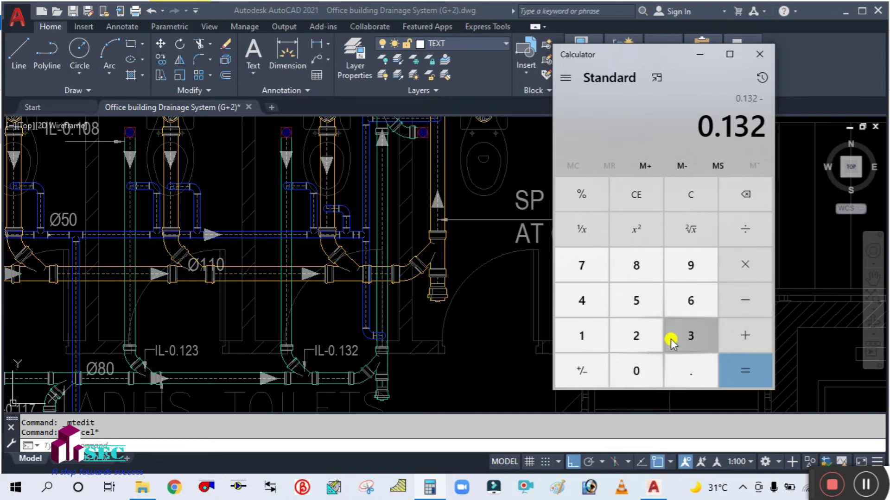
click(639, 370)
click(688, 371)
click(651, 371)
click(589, 336)
click(630, 300)
click(730, 380)
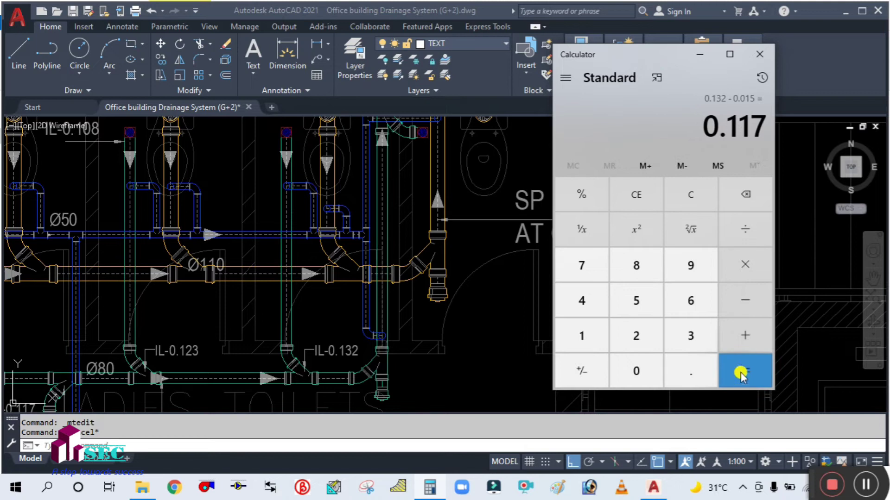
click(700, 52)
- Copy the IL-0.108 label and its leader to the upper end of the third vertical branch pipe
scroll(597, 282, down, 5)
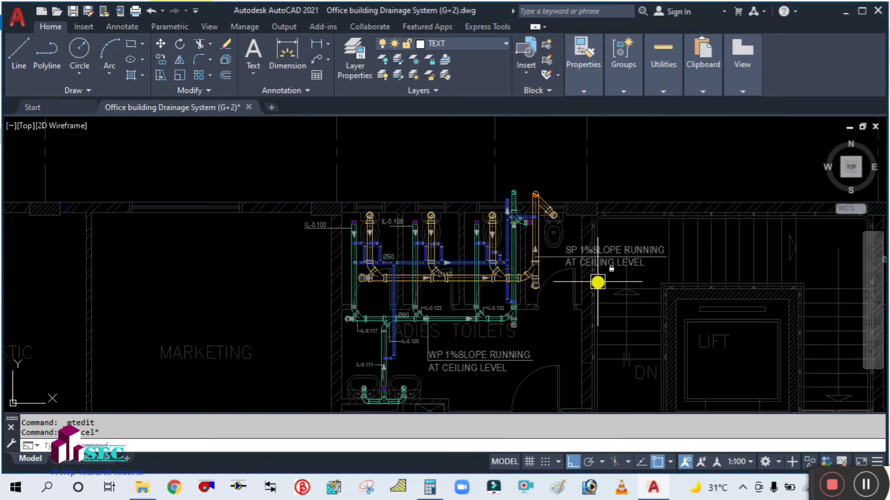
scroll(499, 243, up, 5)
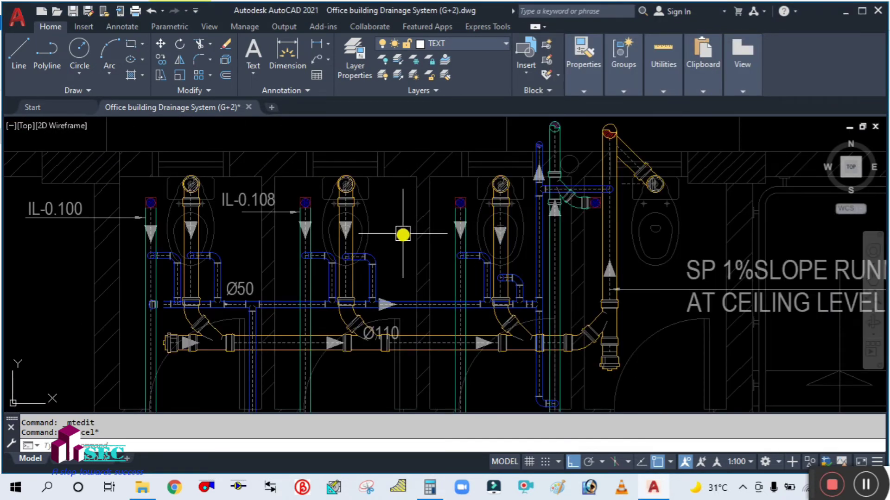
text(co)
key(Return)
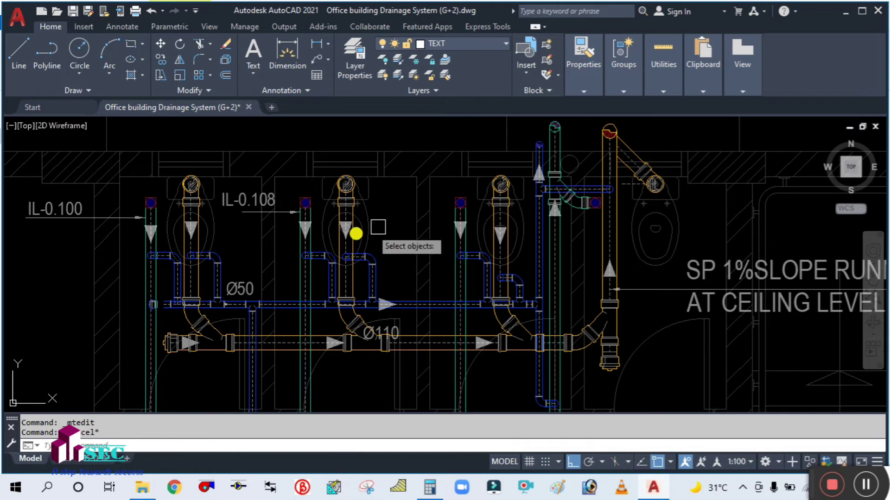
scroll(246, 223, up, 3)
click(247, 225)
click(223, 152)
scroll(215, 213, down, 4)
key(Return)
click(223, 222)
scroll(222, 223, up, 4)
click(296, 193)
key(Escape)
- Change the copied label at the third branch's upper end to IL-0.117
click(335, 174)
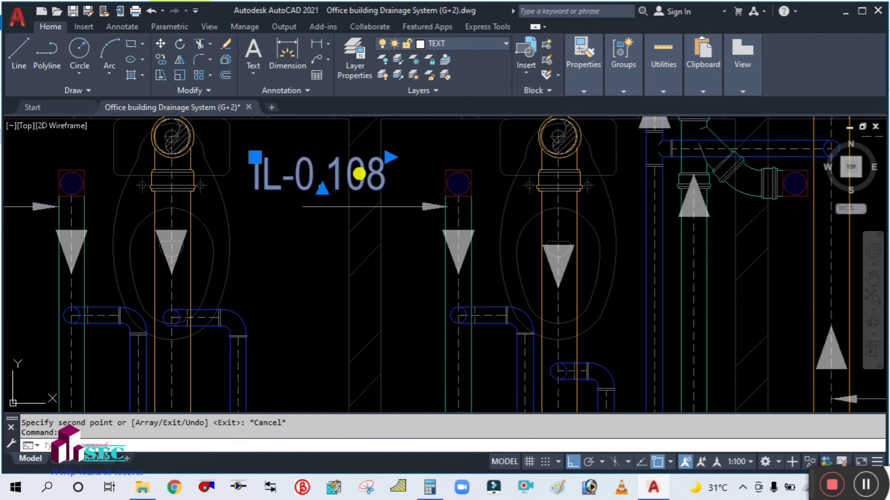
double_click(374, 166)
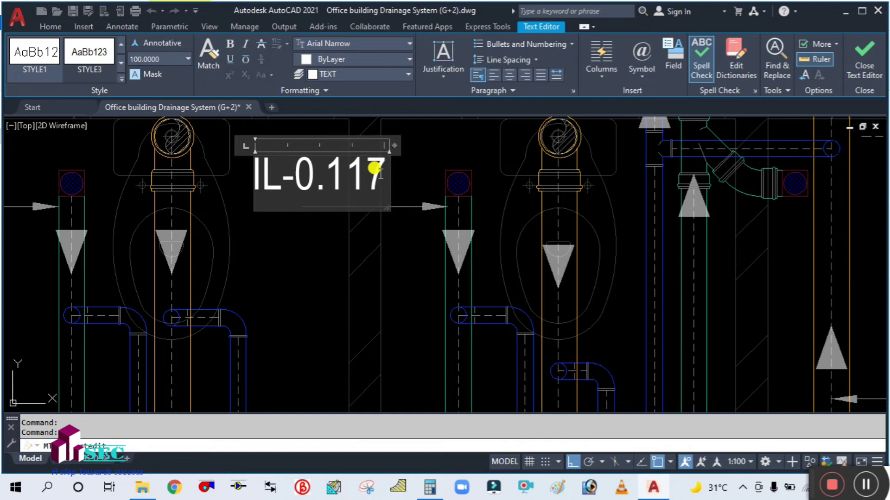
click(313, 289)
- Draw a horizontal leader pointing at the junction where the Ø80 main joins the vertical discharge pipe
scroll(308, 280, down, 5)
scroll(316, 222, up, 2)
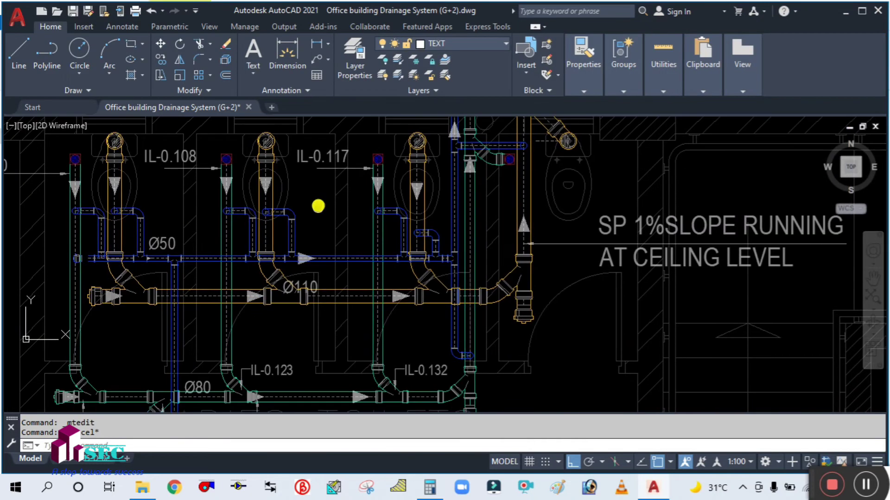
middle_drag(366, 380, 350, 319)
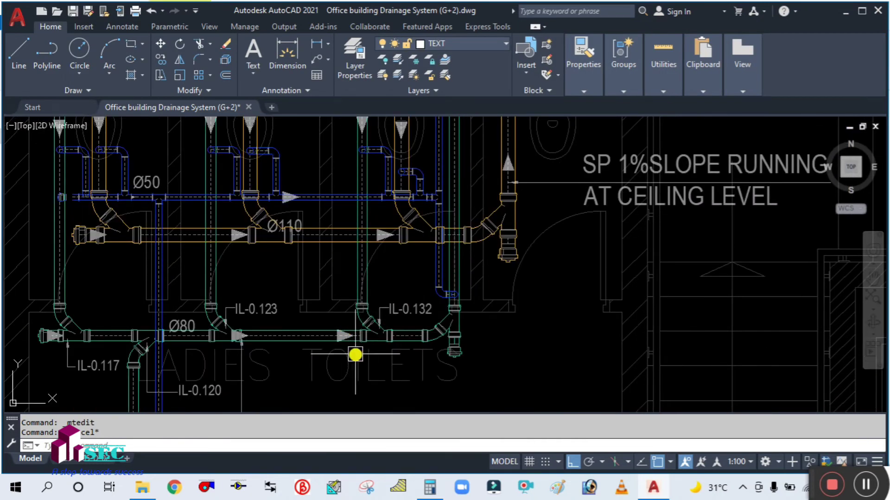
middle_drag(392, 283, 391, 337)
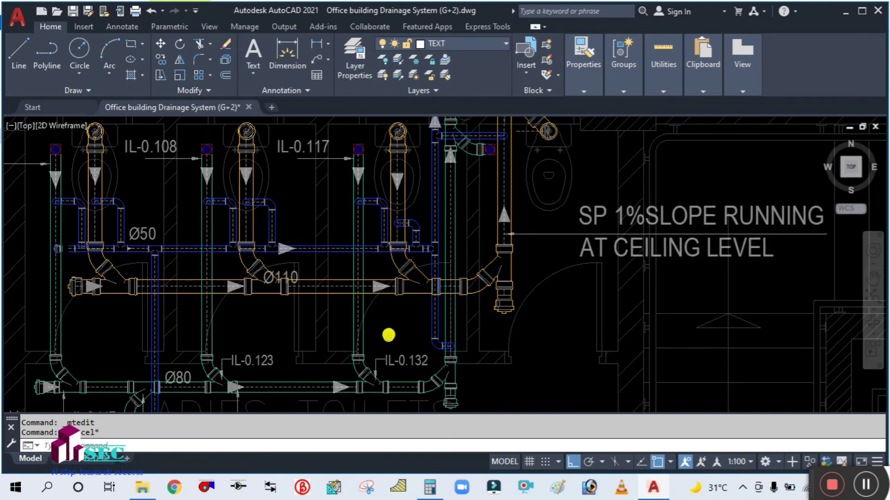
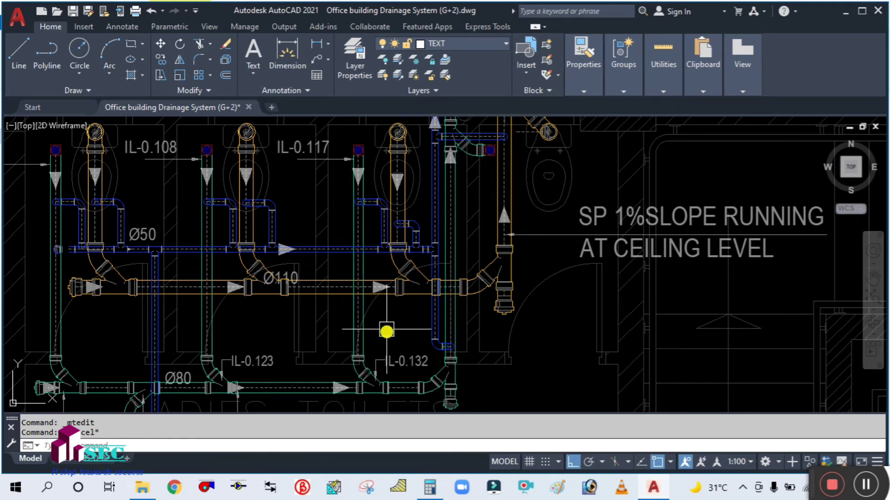
scroll(387, 331, down, 1)
scroll(423, 370, up, 1)
scroll(441, 371, up, 2)
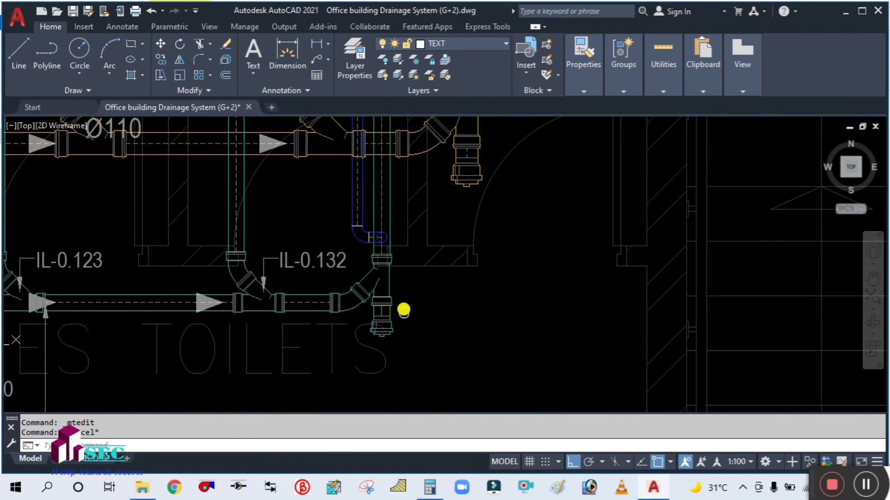
text(E)
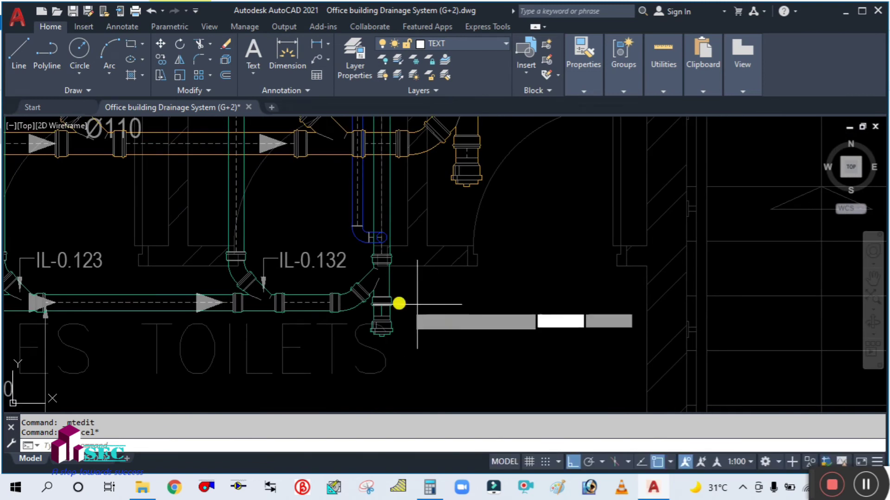
key(Return)
scroll(385, 286, up, 1)
click(380, 284)
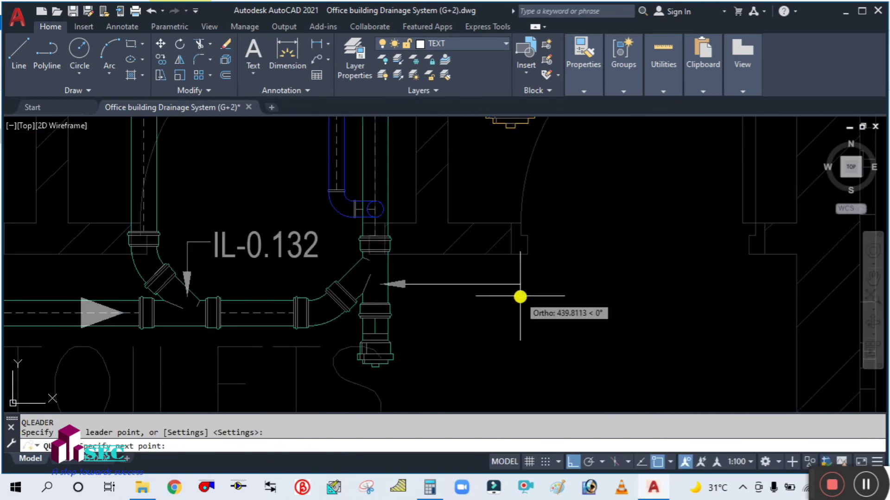
click(443, 291)
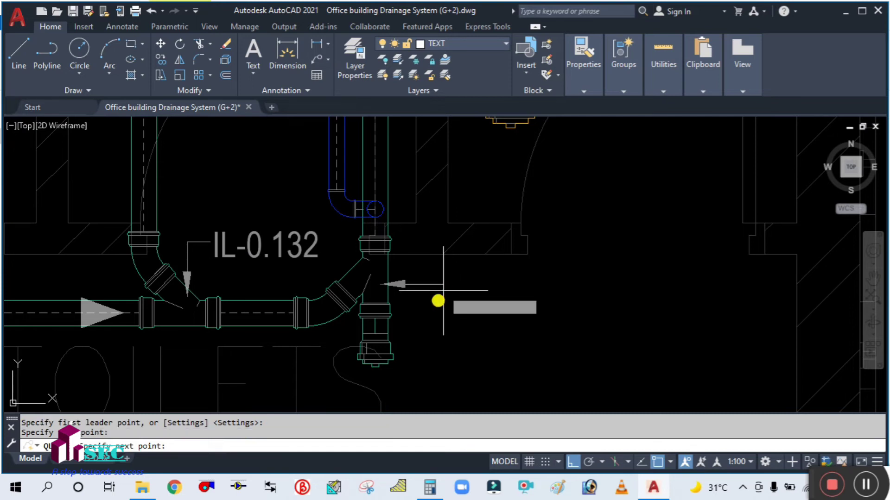
- Copy the IL-0.132 label from the third branch junction to just above the new leader
text(CO)
key(Return)
click(285, 246)
key(Return)
click(267, 277)
click(487, 301)
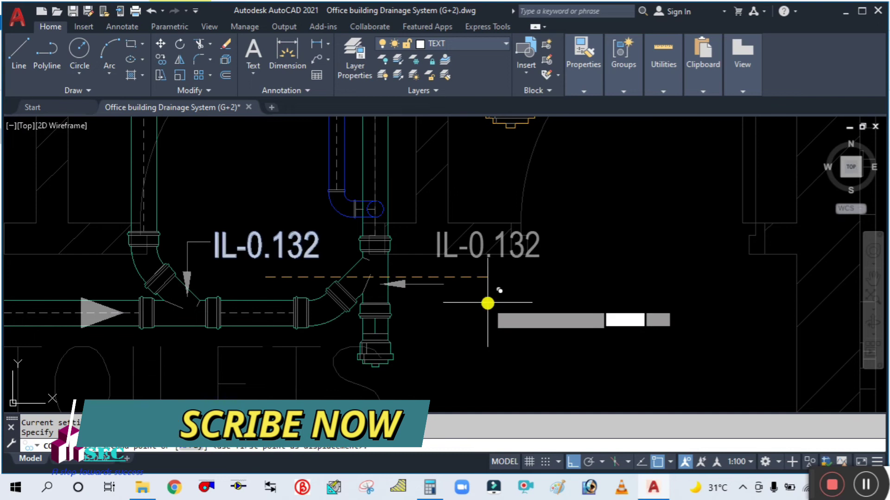
key(Escape)
- Move the copied invert level label down and align it with the end of the new leader
text(M)
key(Return)
click(542, 235)
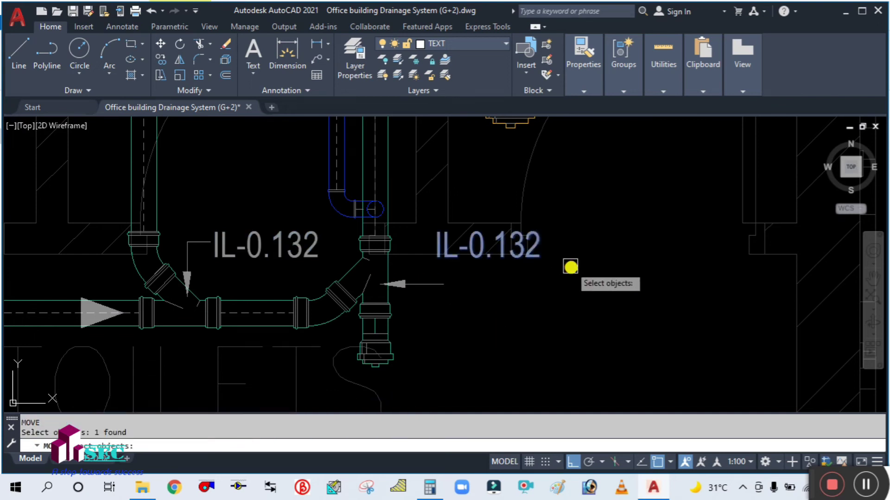
key(Return)
click(570, 265)
click(568, 298)
key(Return)
click(495, 277)
key(Return)
click(463, 357)
click(477, 350)
key(Escape)
- Measure the Ø80 main from the socket after the third branch junction to the socket before the final bend
scroll(463, 330, down, 4)
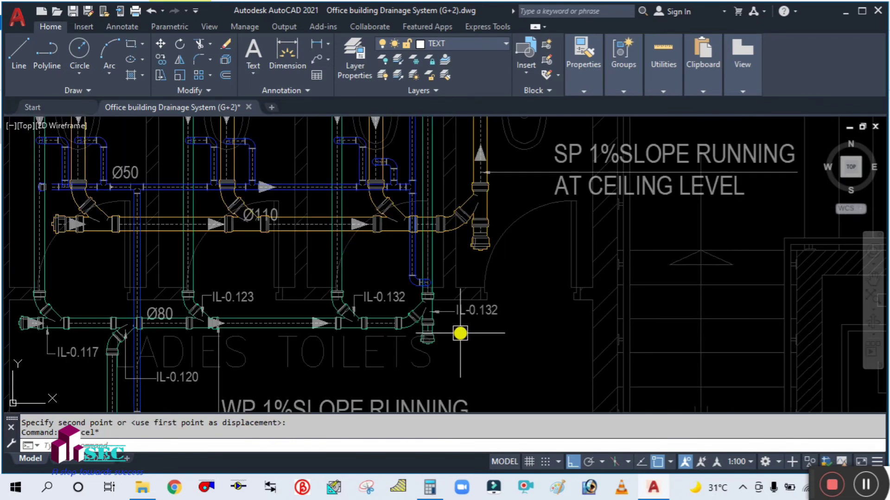
scroll(411, 336, up, 4)
text(DIST)
key(Return)
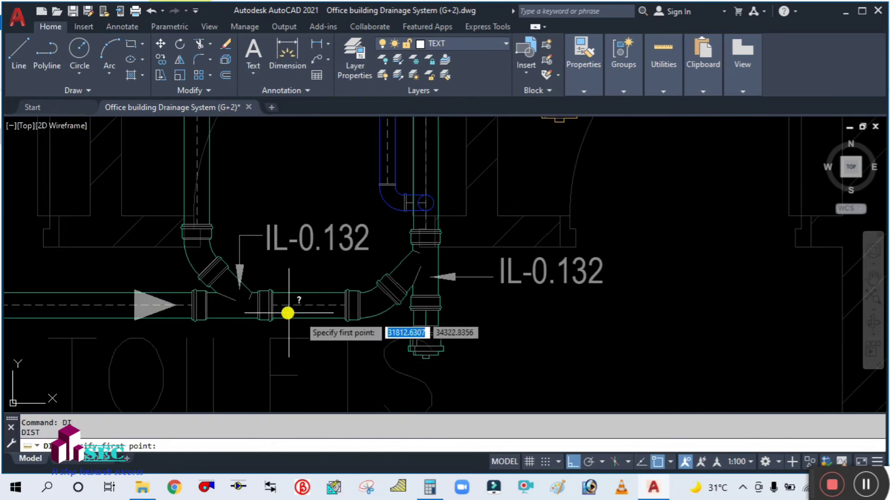
click(273, 305)
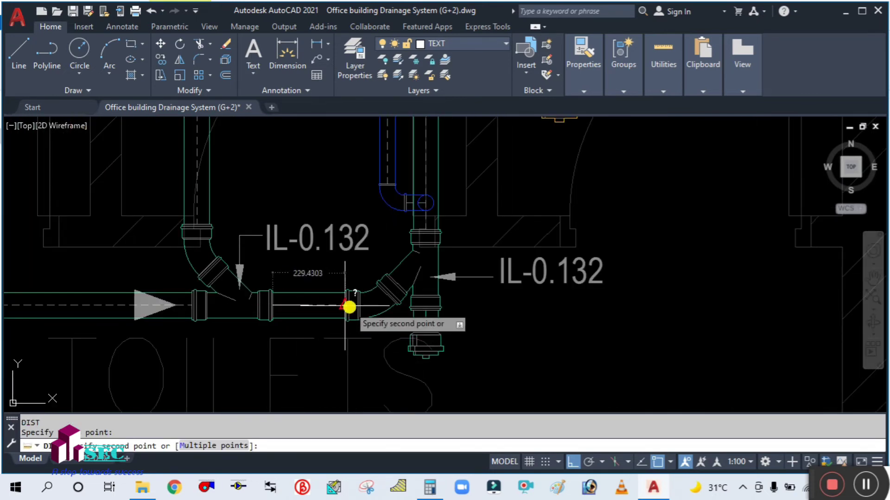
key(Escape)
- Switch to the calculator and work out the 1% fall for the measured run: 229 ÷ 1000 ÷ 100
click(443, 487)
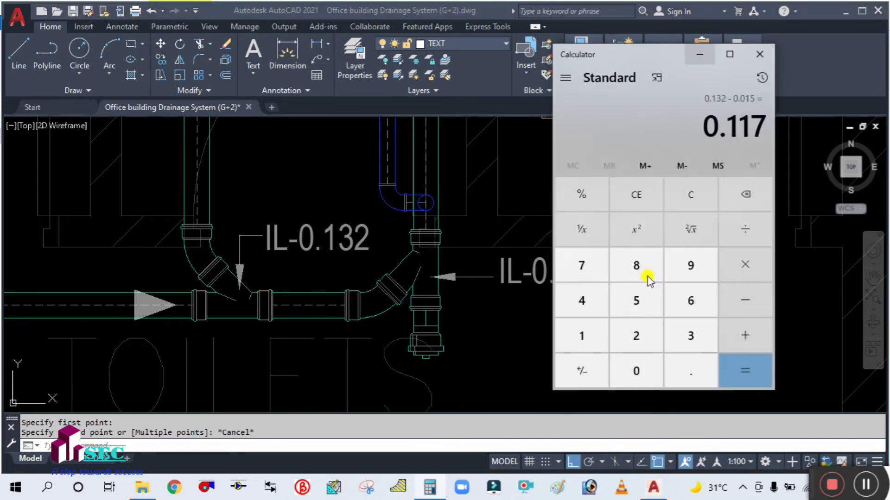
click(682, 198)
click(641, 340)
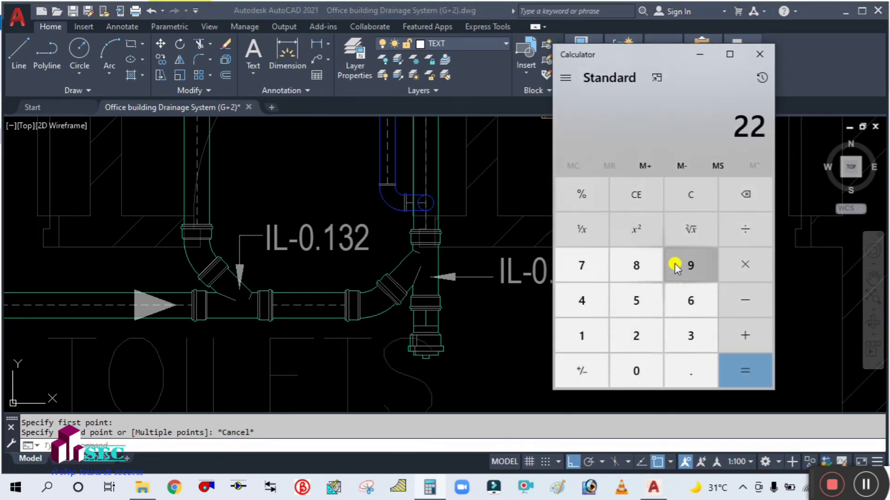
click(743, 230)
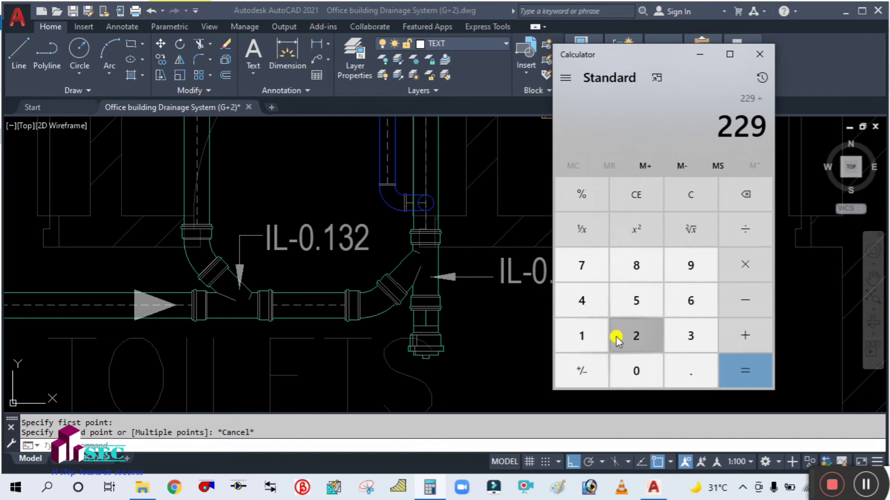
click(598, 338)
double_click(624, 366)
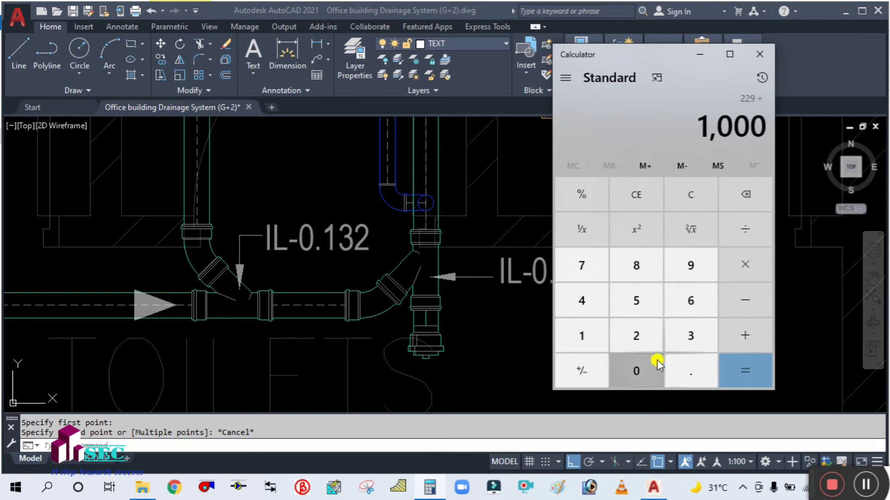
click(739, 368)
click(741, 229)
click(597, 342)
double_click(630, 365)
click(731, 363)
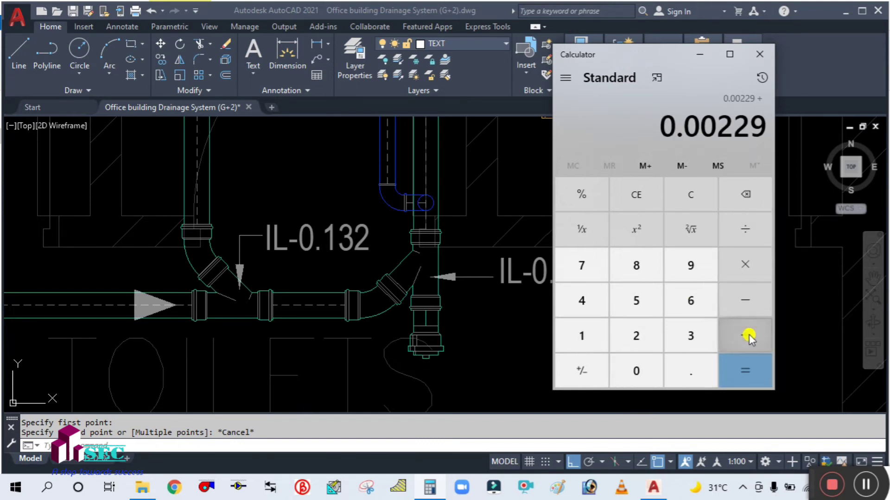
- Add 0.132, the invert level at the third branch junction, to the calculated fall and put the calculator away
click(630, 370)
click(689, 371)
click(581, 336)
click(690, 336)
click(635, 337)
click(739, 362)
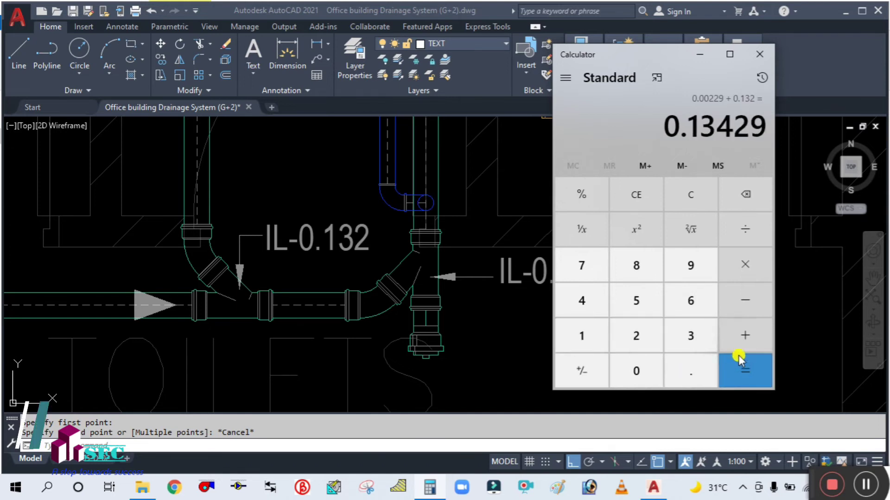
click(700, 54)
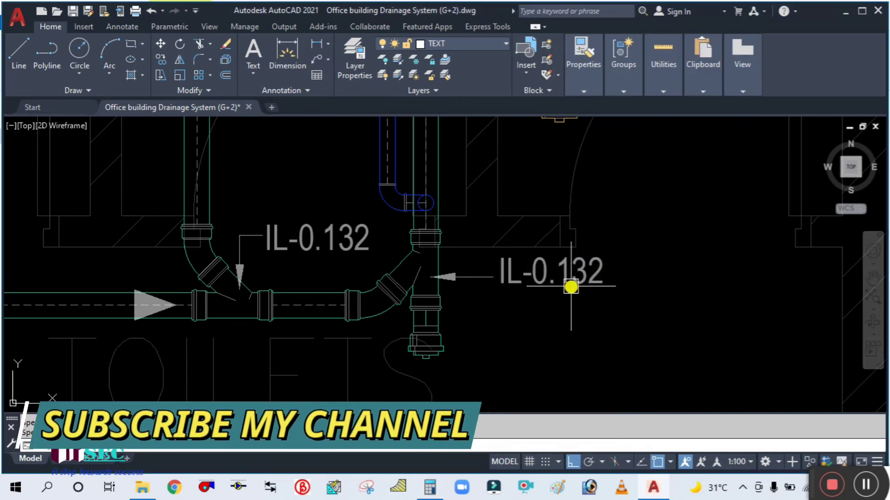
- Change the invert level label where the Ø80 main joins the vertical discharge pipe to IL-0.134
click(578, 283)
double_click(608, 271)
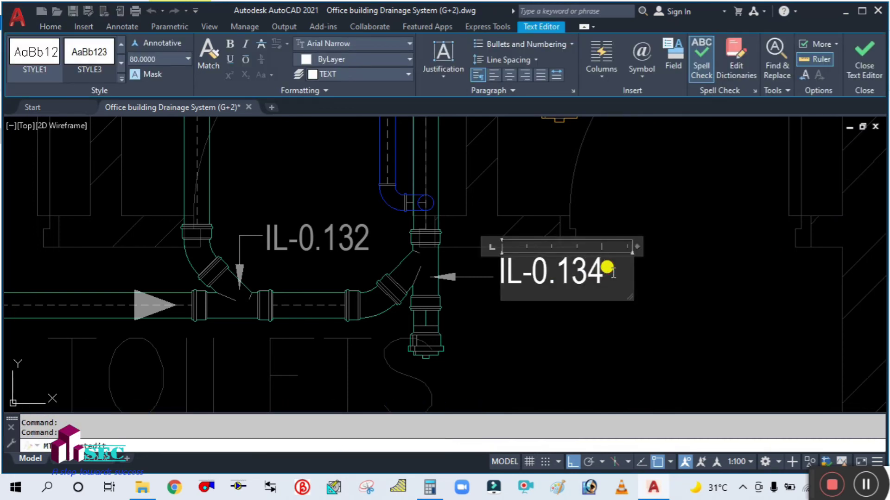
click(564, 350)
key(Escape)
- Draw a leader from the upper branch junction on the vertical discharge pipe, with a slanted line upward and a short horizontal end
scroll(538, 329, down, 5)
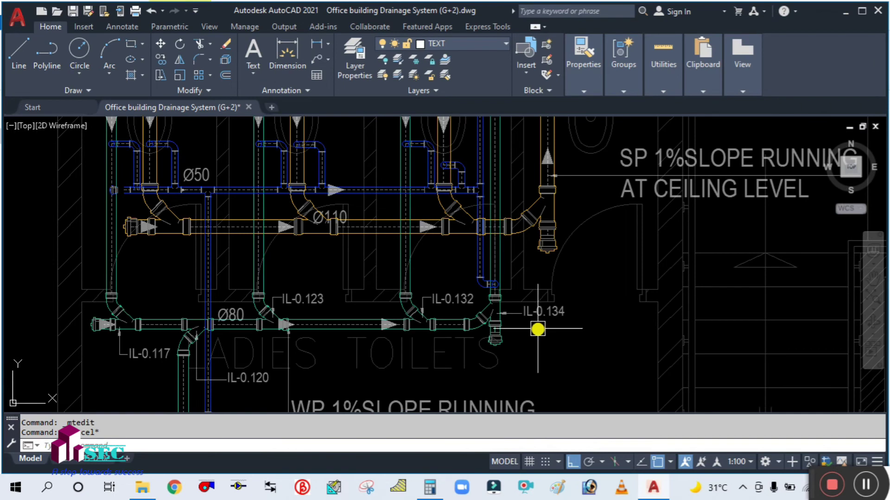
scroll(562, 284, up, 4)
scroll(463, 203, up, 4)
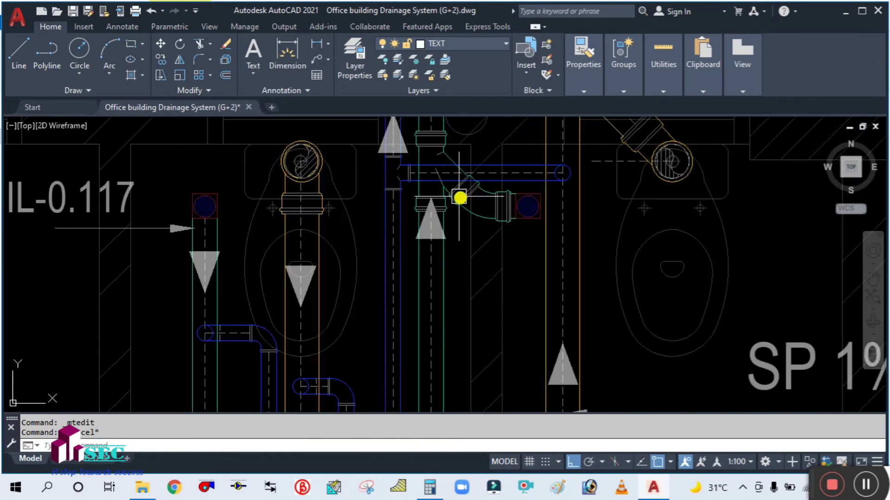
scroll(424, 218, down, 4)
scroll(429, 192, up, 4)
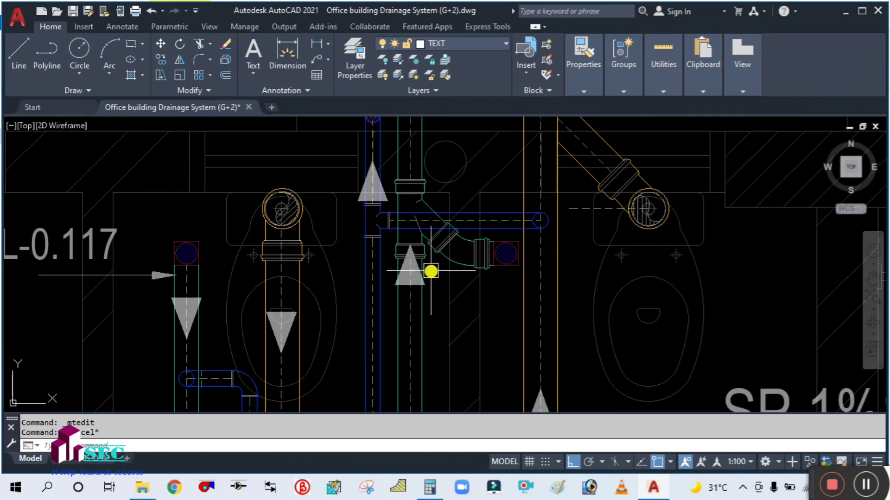
scroll(438, 271, down, 4)
scroll(442, 258, up, 1)
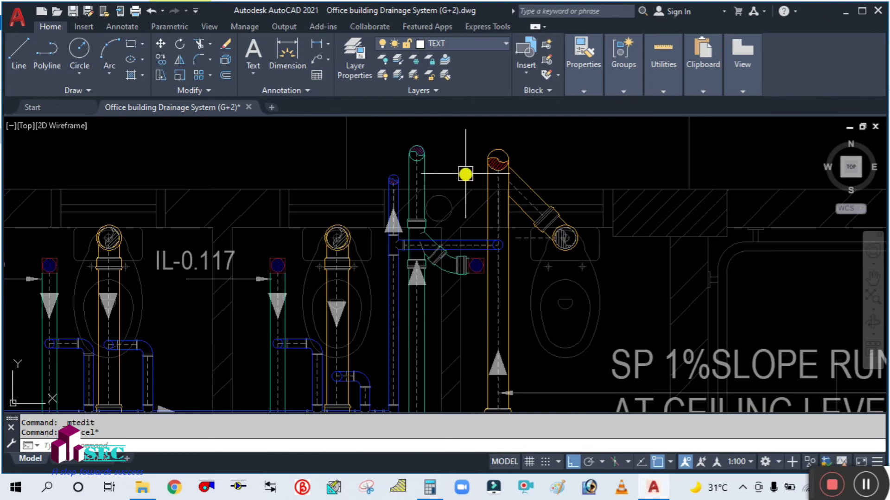
middle_drag(465, 175, 444, 239)
text(e)
key(Return)
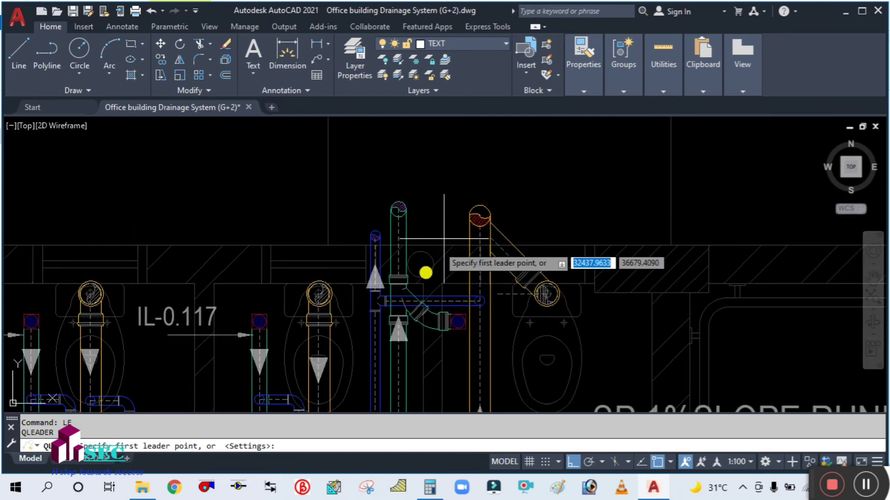
scroll(412, 283, up, 6)
click(371, 272)
scroll(371, 272, down, 4)
scroll(371, 272, down, 4)
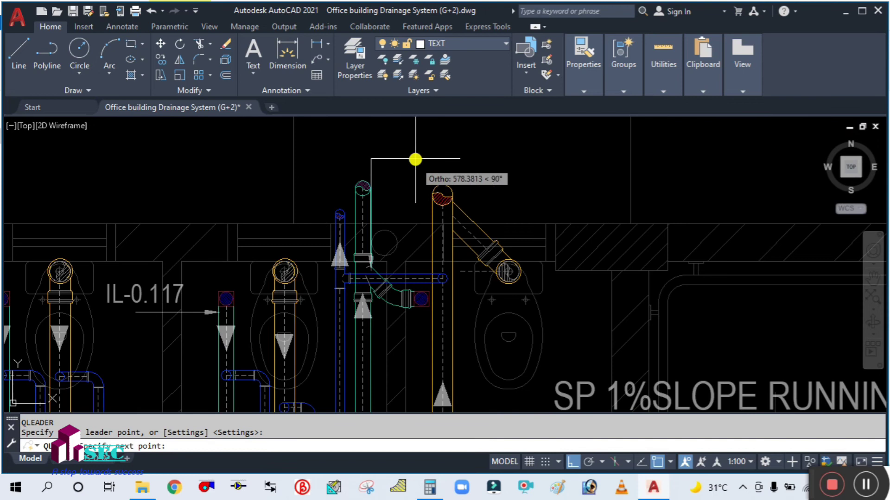
scroll(405, 183, up, 4)
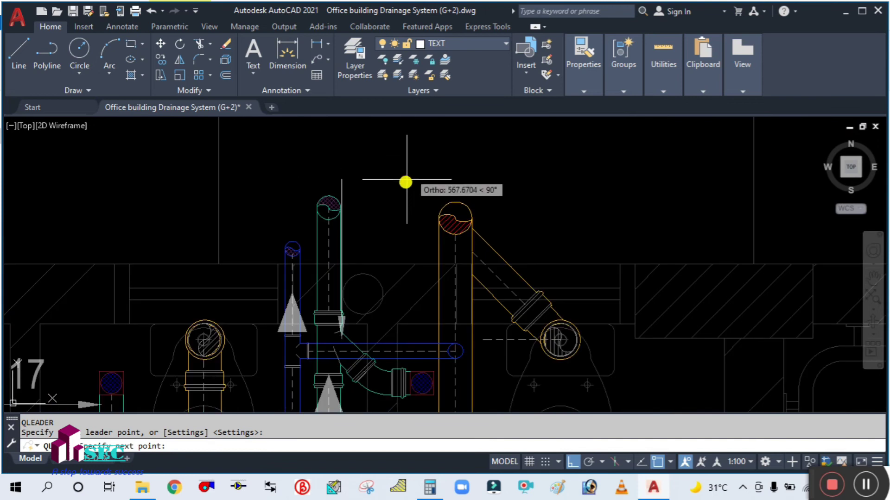
click(570, 463)
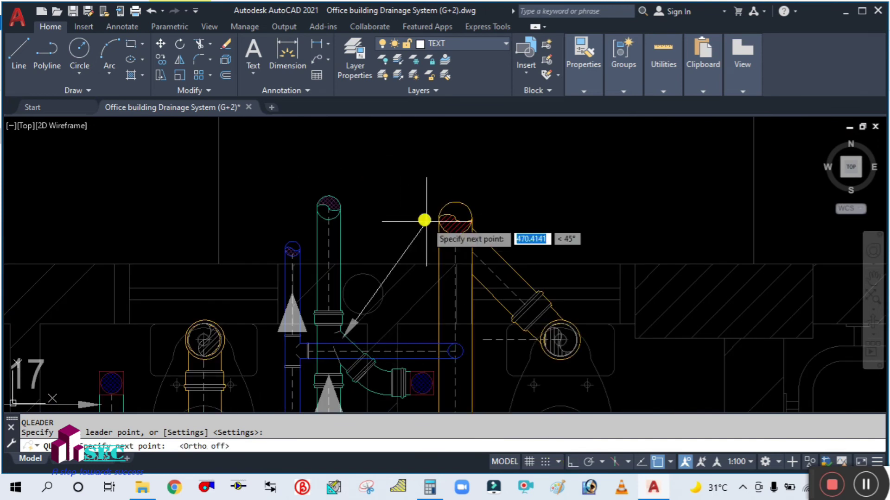
click(374, 190)
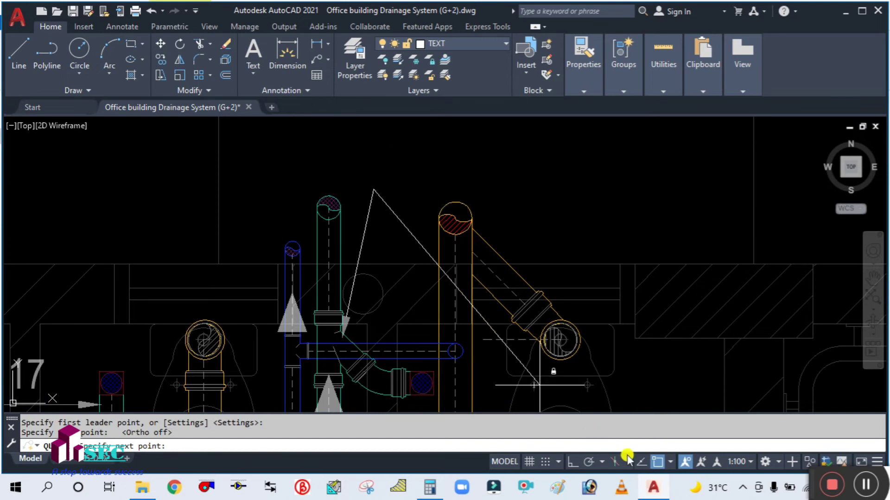
click(573, 462)
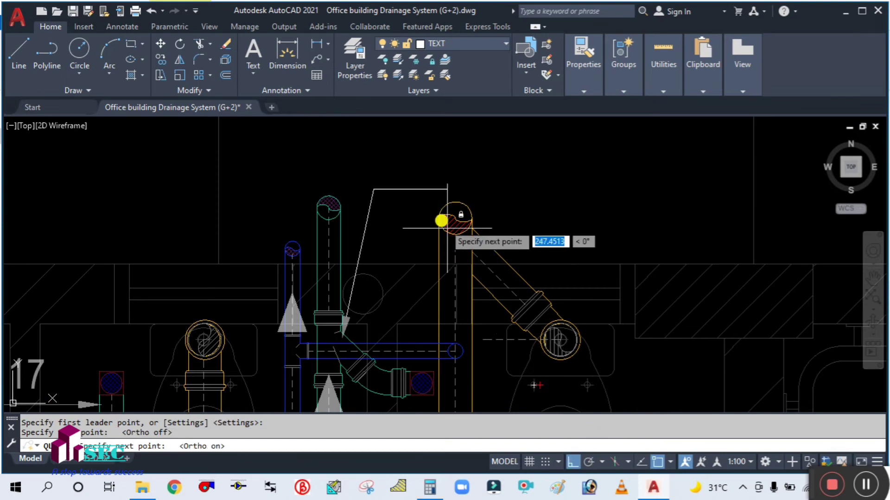
click(391, 196)
key(Escape)
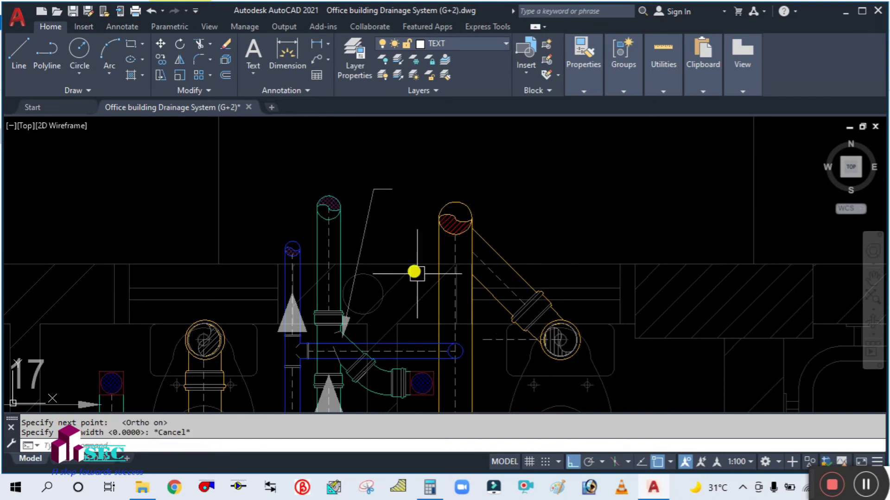
- Copy the IL-0.134 label from the Ø80 main's final junction to the end of the new upper leader
scroll(416, 270, down, 5)
middle_drag(449, 278, 432, 292)
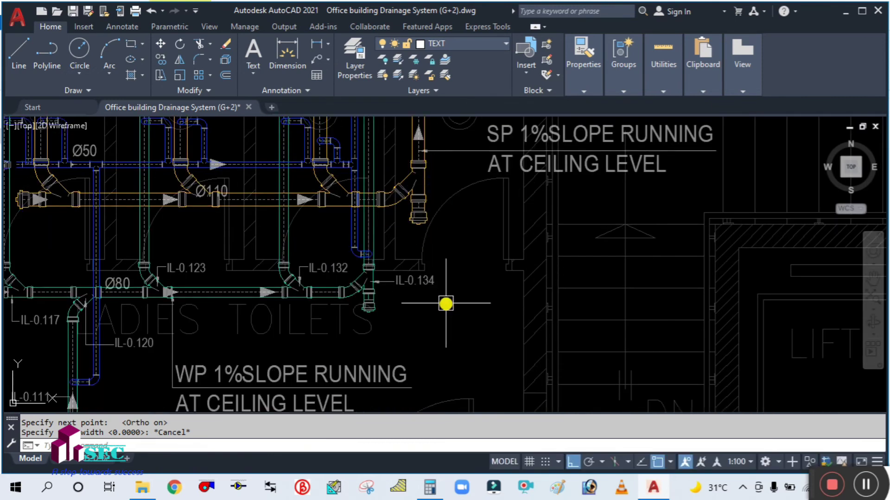
text(o)
key(Return)
click(425, 288)
scroll(431, 312, down, 4)
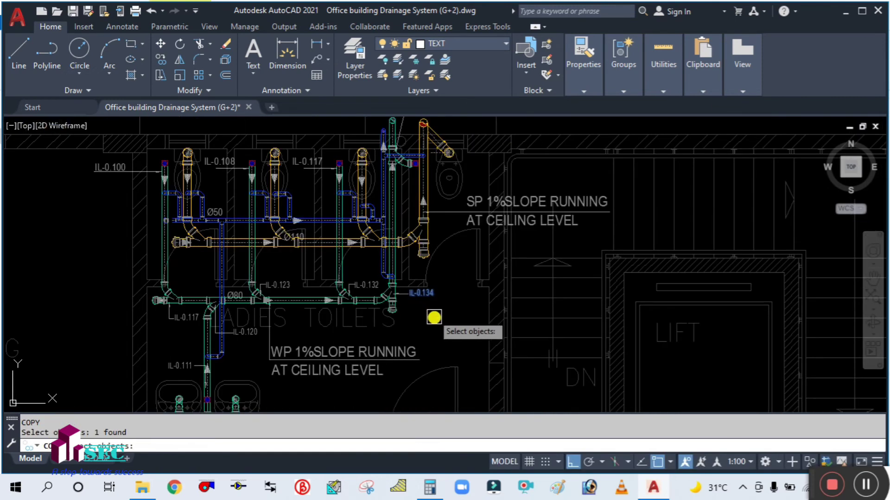
key(Return)
click(437, 316)
scroll(430, 222, up, 2)
scroll(435, 264, up, 2)
scroll(435, 260, up, 2)
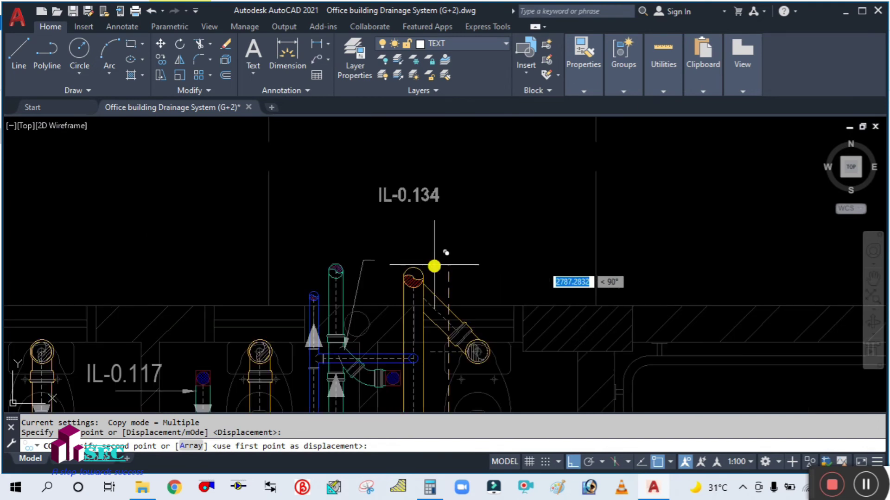
click(416, 332)
key(Escape)
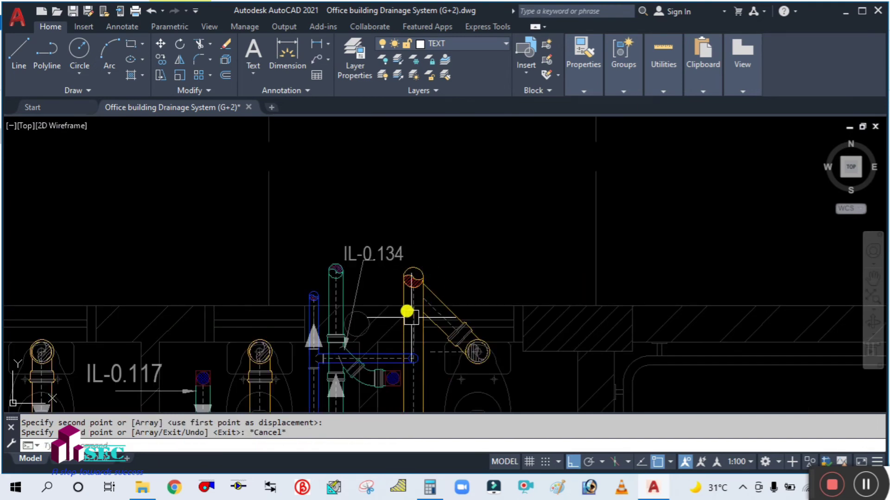
scroll(407, 278, up, 5)
text(m)
key(Return)
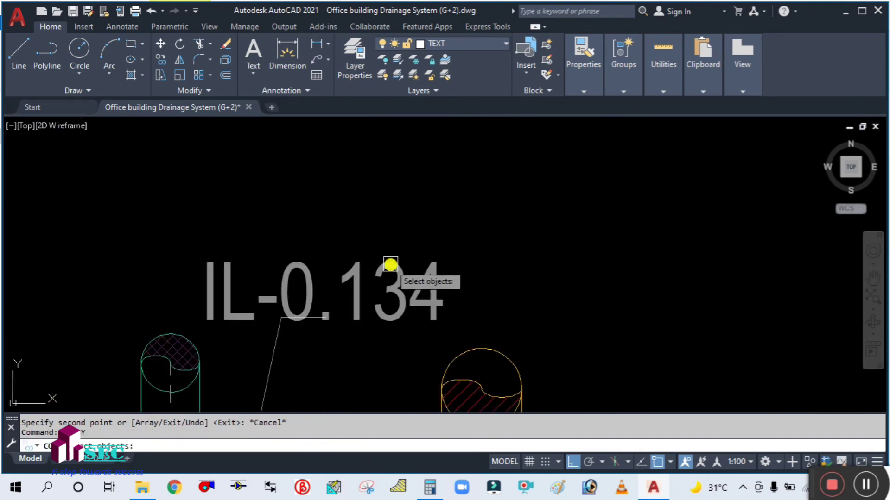
key(Escape)
- Move the copied IL-0.134 label straight up so it clears the leader's horizontal end
text(m)
key(Return)
click(356, 279)
key(Return)
click(381, 258)
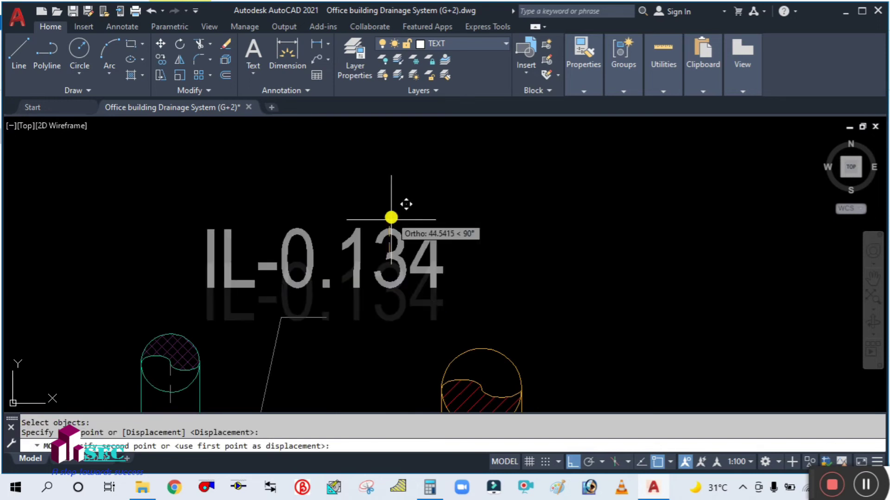
click(351, 241)
- Move the copied IL-0.134 label horizontally to the right so it starts above the leader's bend
key(Return)
click(309, 250)
key(Return)
click(371, 188)
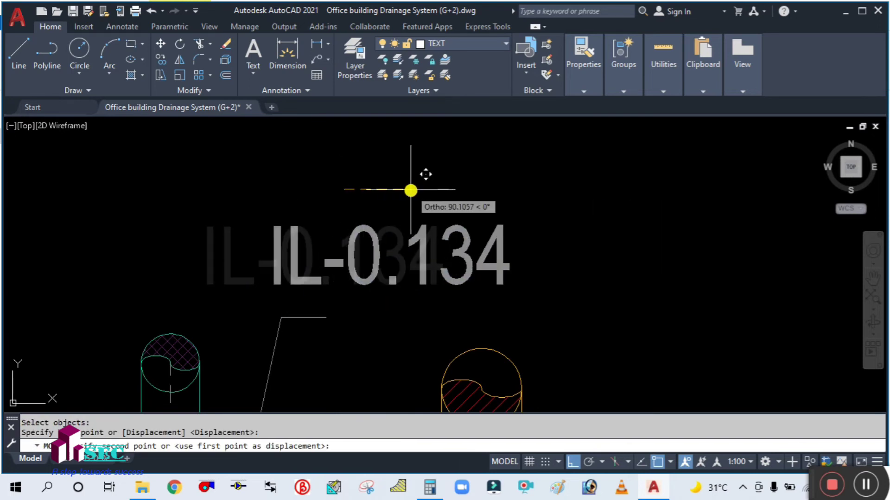
click(409, 189)
key(Escape)
- Measure the vertical discharge pipe from the socket above the IL-0.134 junction to the socket below the upper branch junction
scroll(387, 261, down, 5)
middle_drag(376, 253, 401, 162)
text(DI)
key(Return)
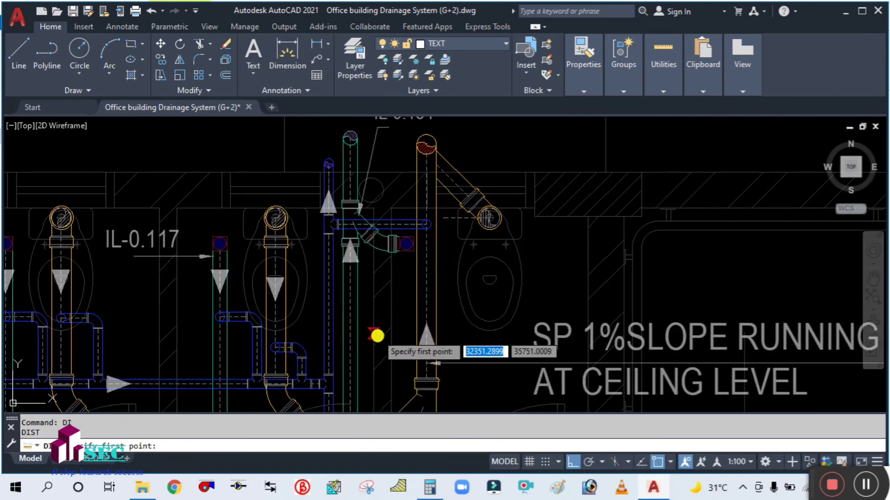
middle_drag(377, 338, 378, 213)
middle_drag(353, 364, 354, 330)
scroll(352, 330, up, 1)
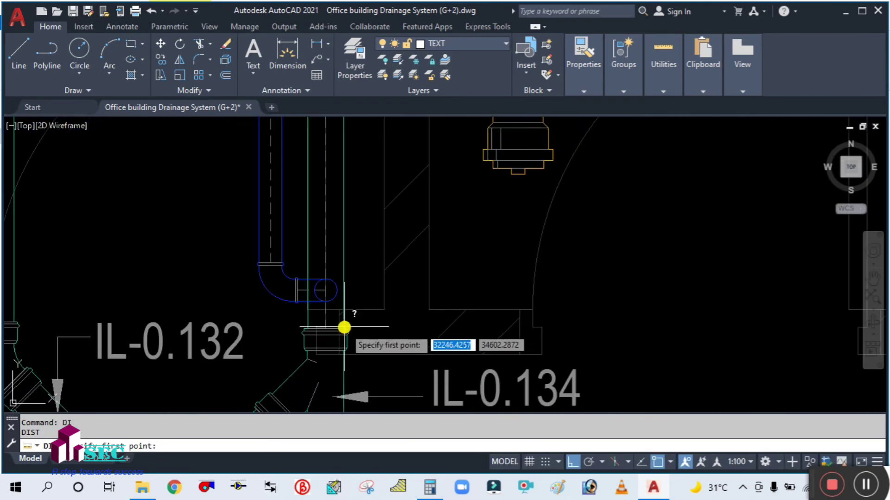
click(328, 332)
scroll(328, 332, down, 2)
scroll(335, 126, up, 3)
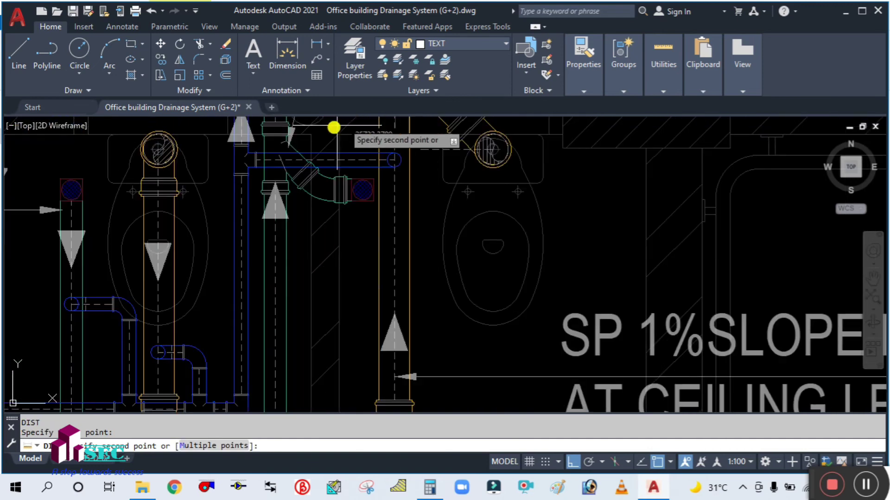
click(274, 191)
scroll(300, 204, down, 3)
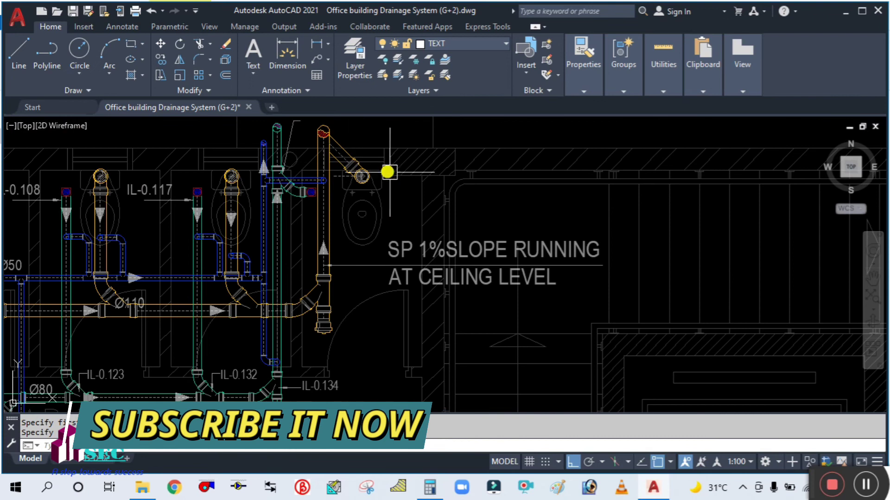
middle_drag(388, 172, 374, 235)
key(Escape)
- Switch to the calculator, clear it and divide the vertical run's length by 1000: 1627 ÷ 1000
click(428, 485)
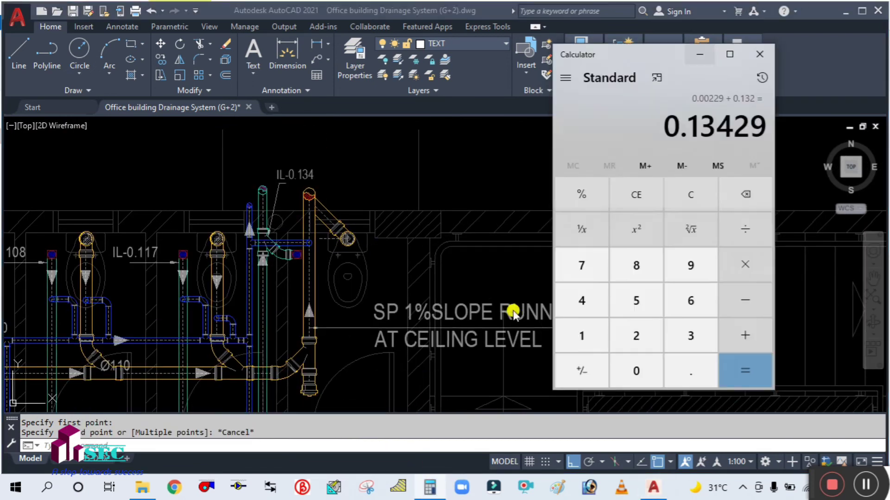
click(691, 195)
click(592, 334)
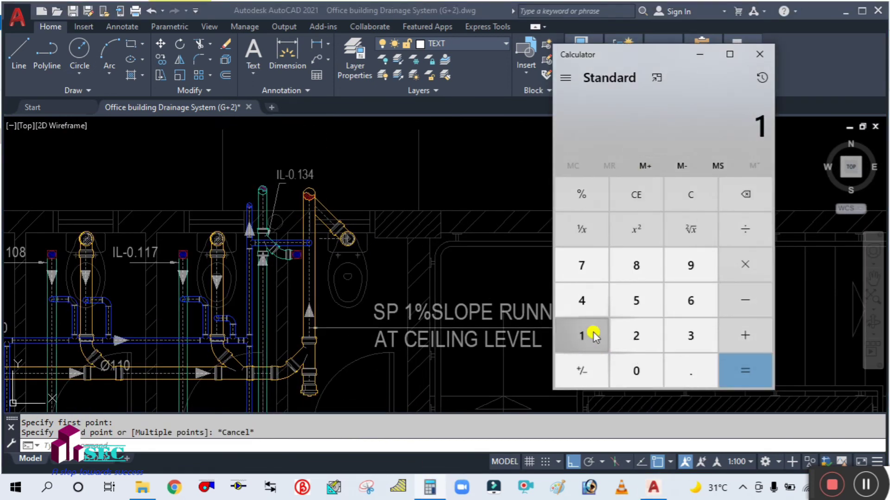
click(680, 300)
click(631, 333)
click(593, 278)
click(727, 231)
click(596, 334)
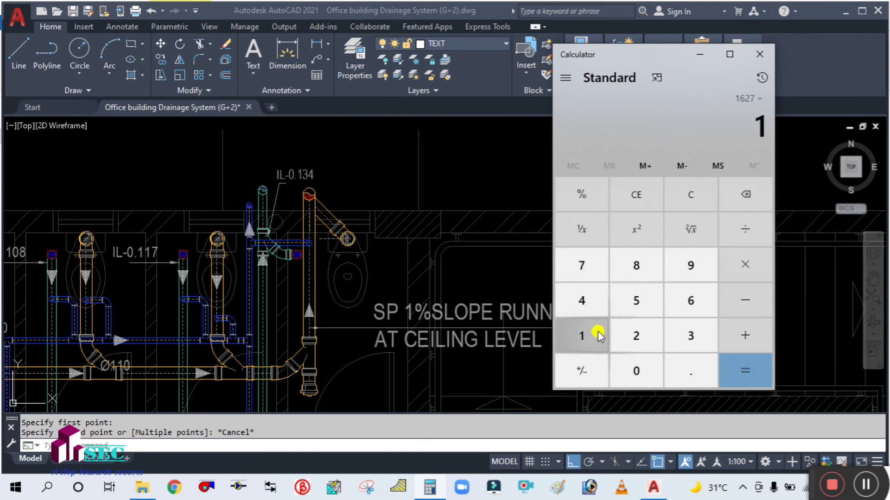
click(633, 368)
click(633, 368)
click(633, 369)
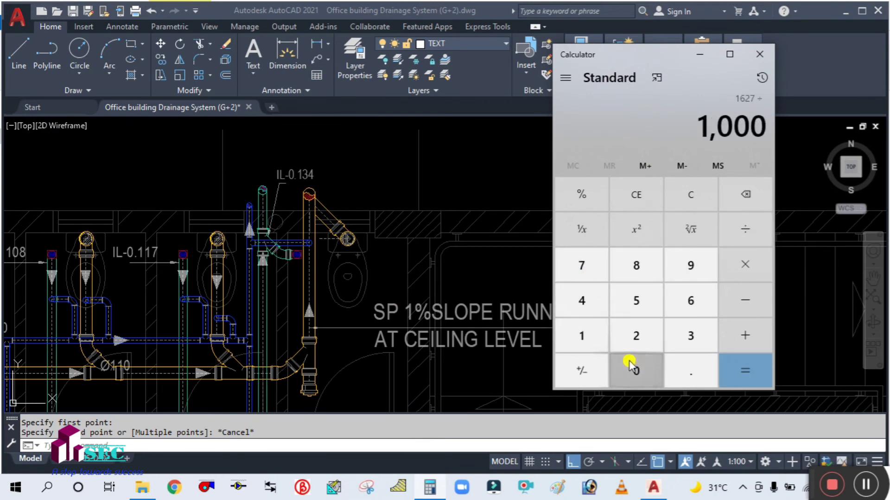
click(742, 369)
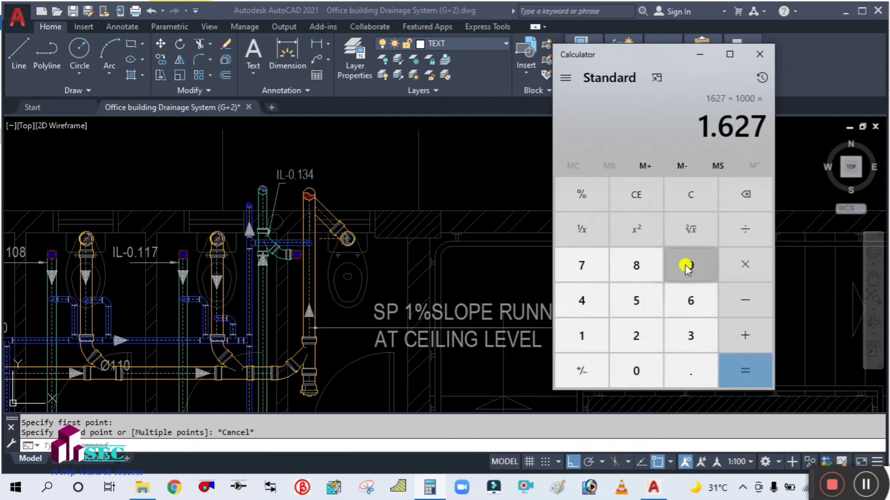
- Multiply the vertical run's length in metres by 1% in the calculator to get its fall
click(744, 267)
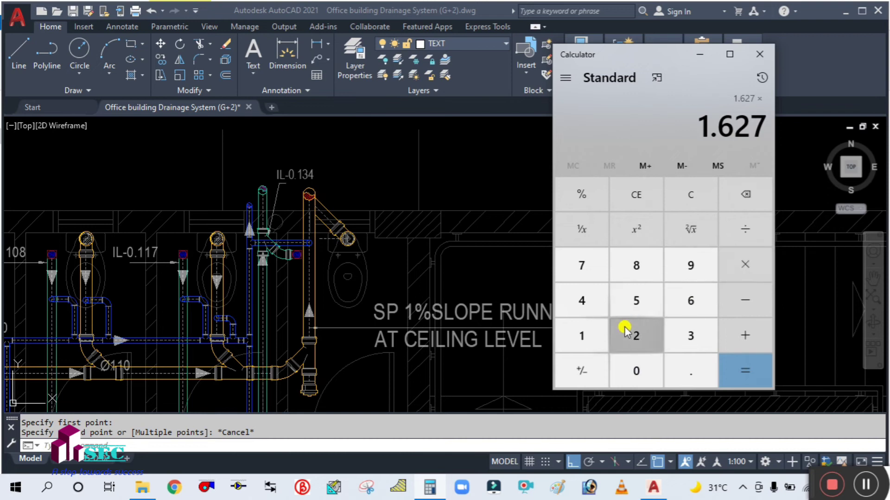
click(593, 337)
click(581, 194)
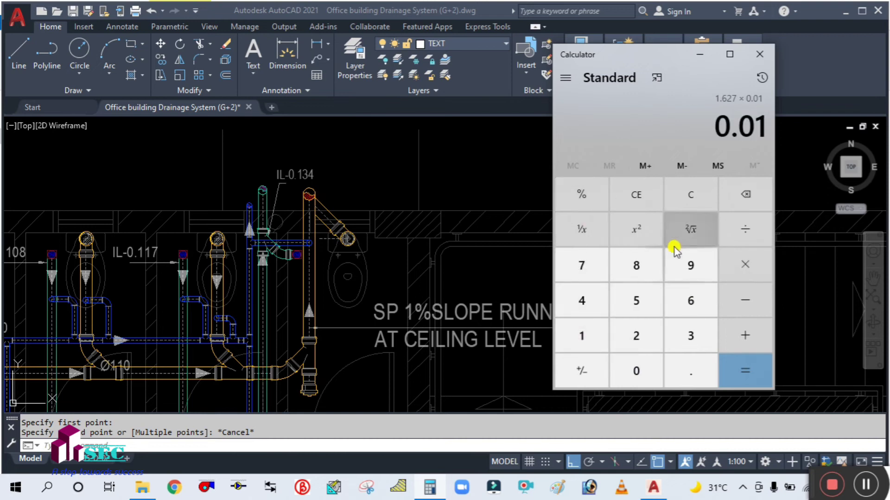
click(735, 369)
- Add the upstream invert level 0.134 to the calculated fall of the vertical run
click(742, 337)
click(654, 371)
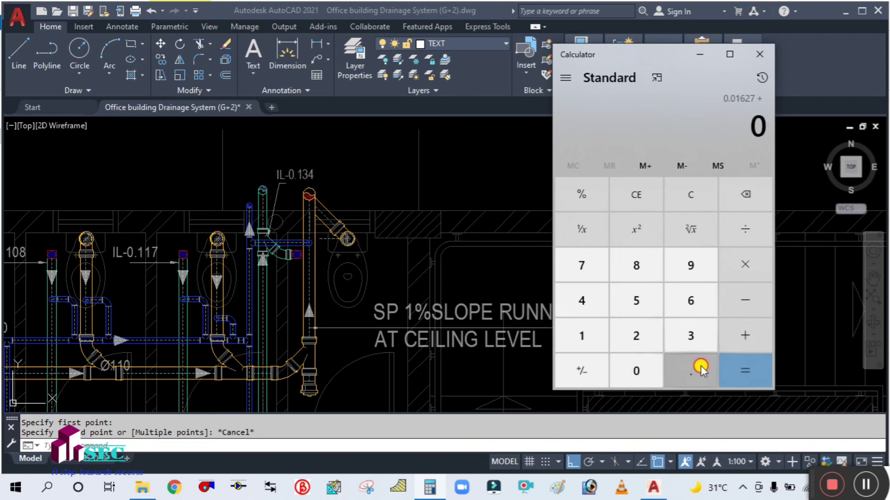
click(700, 370)
click(585, 336)
click(681, 336)
click(637, 336)
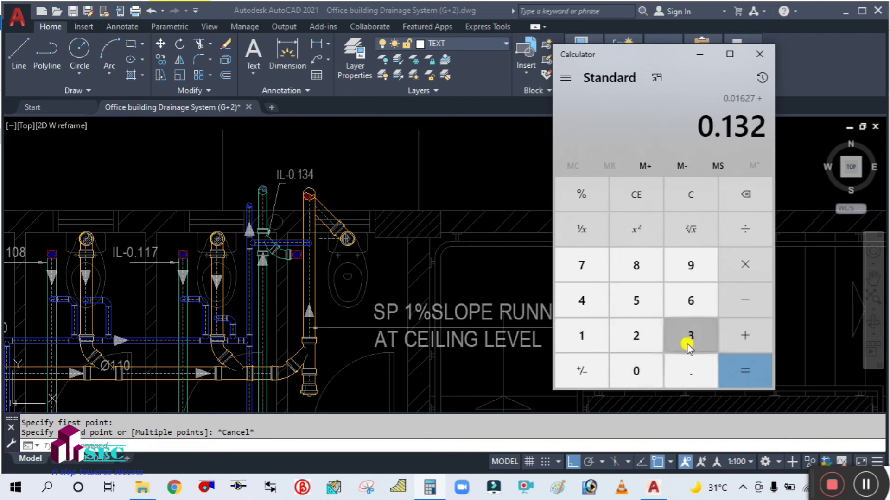
click(741, 197)
click(583, 302)
click(745, 369)
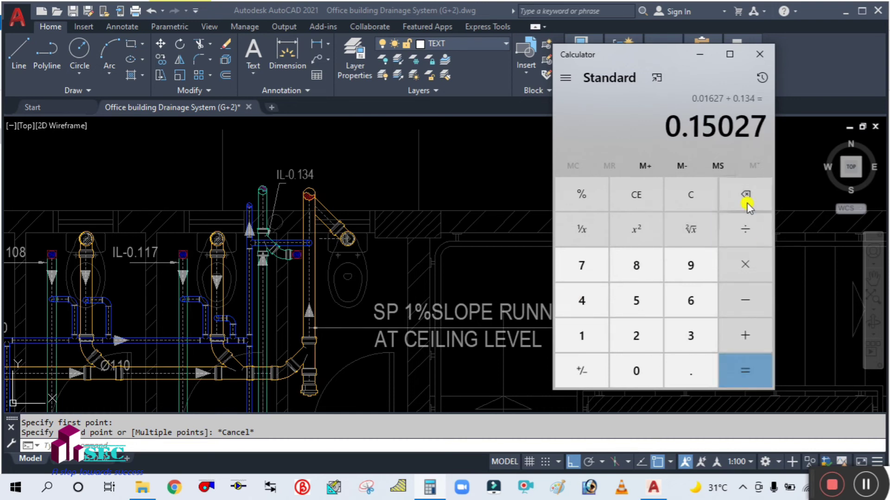
- Switch back to AutoCAD and change the label above the upper branch junction's leader to IL-0.150
click(701, 58)
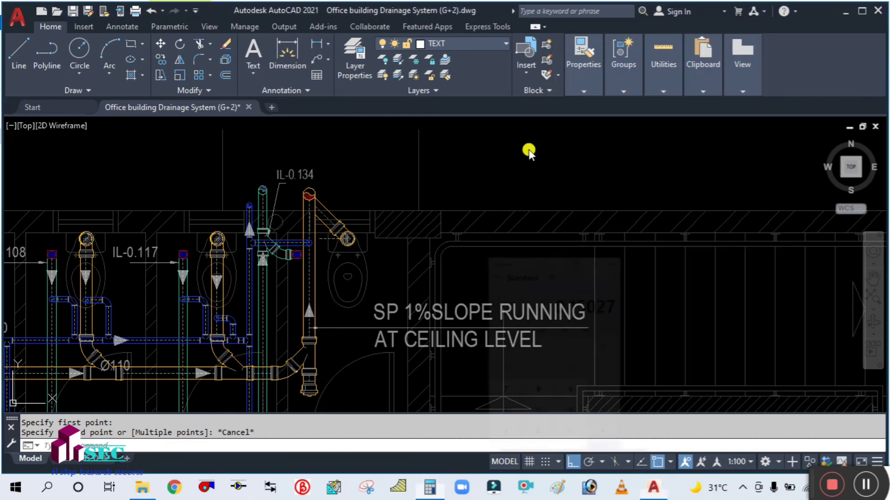
scroll(292, 175, up, 3)
click(330, 180)
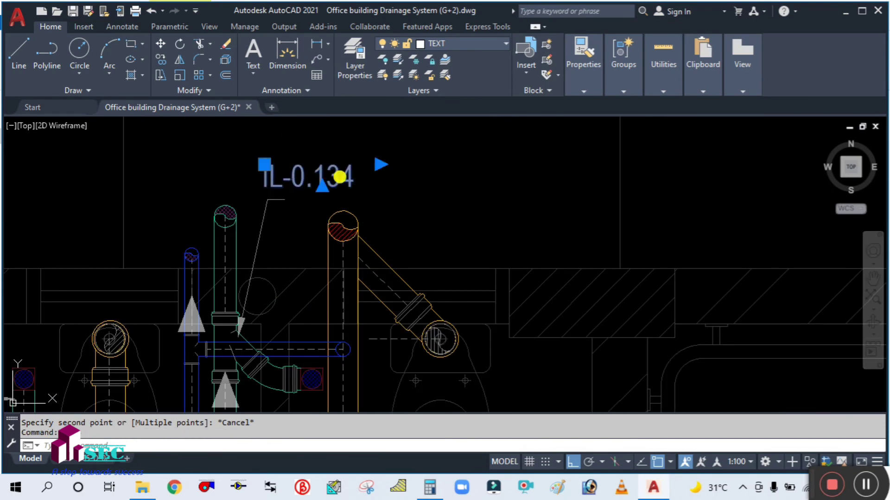
double_click(341, 170)
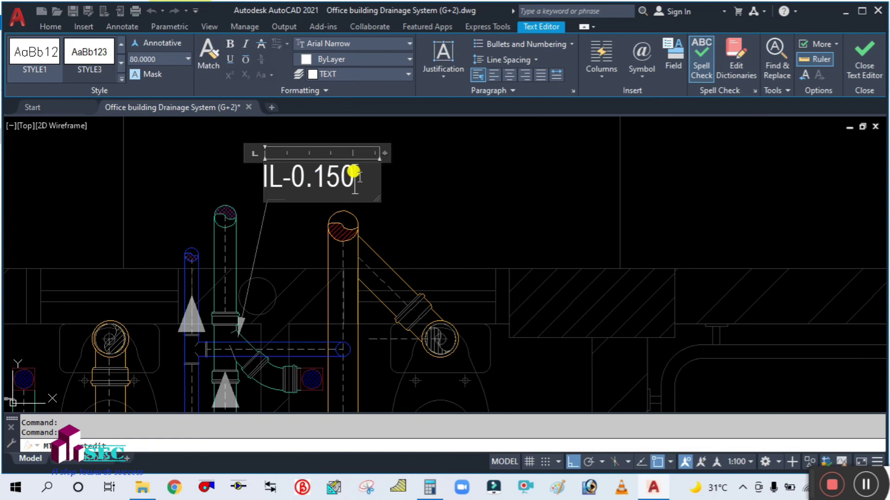
click(401, 204)
- Measure the vertical discharge pipe from the socket above the upper branch junction to the pipe's upper end
scroll(385, 206, down, 3)
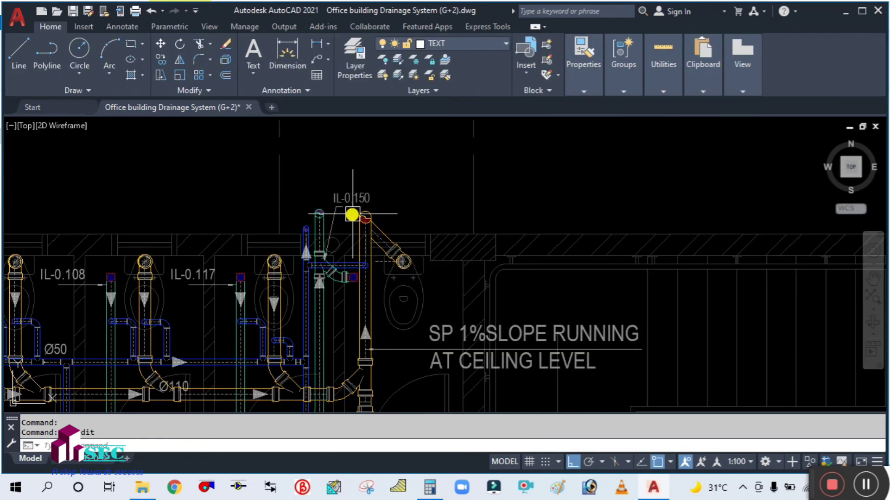
scroll(353, 214, up, 2)
scroll(297, 196, up, 3)
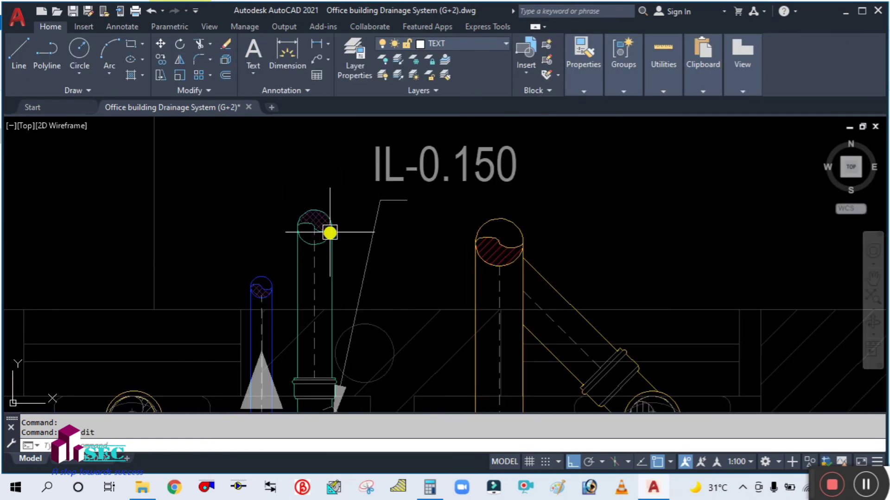
scroll(342, 236, down, 2)
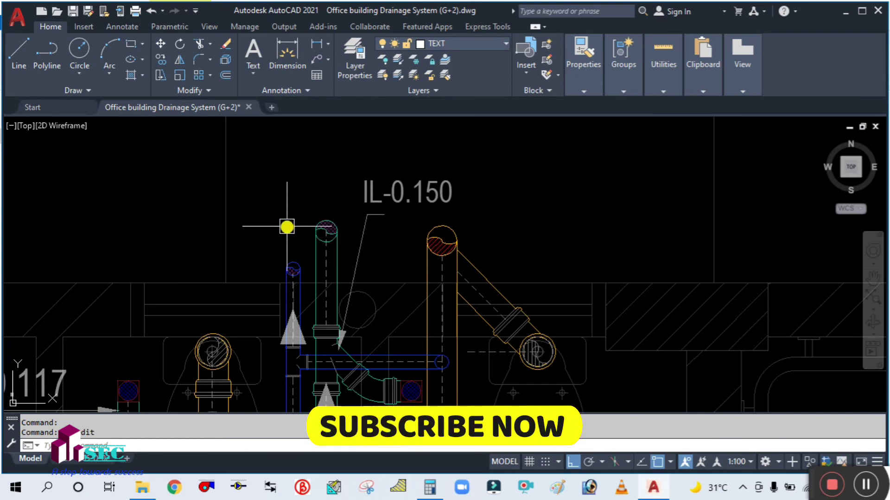
middle_drag(287, 227, 300, 227)
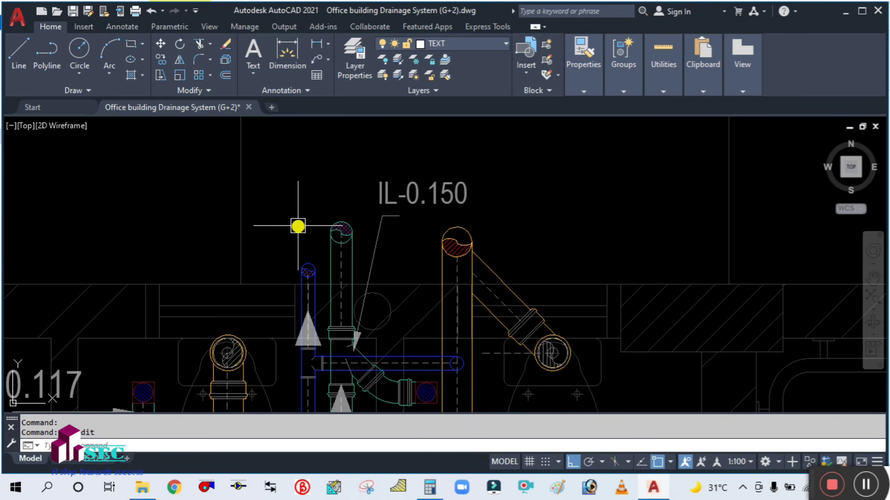
text(di)
key(Return)
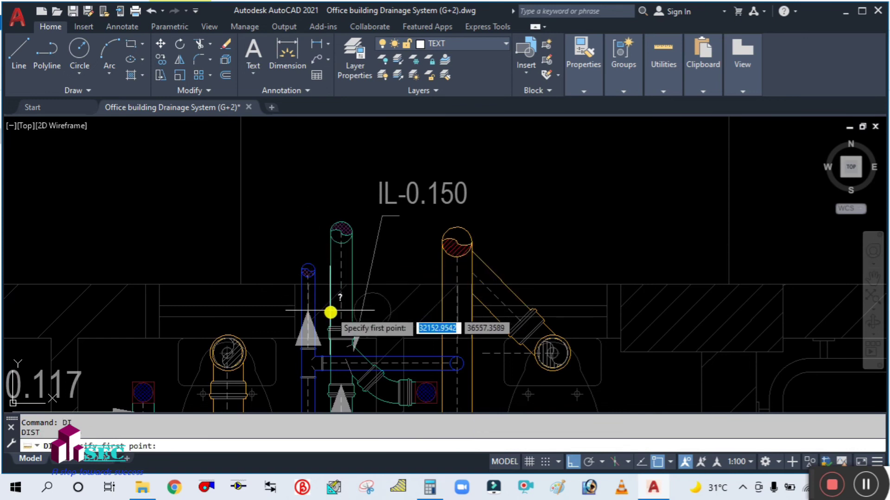
click(340, 330)
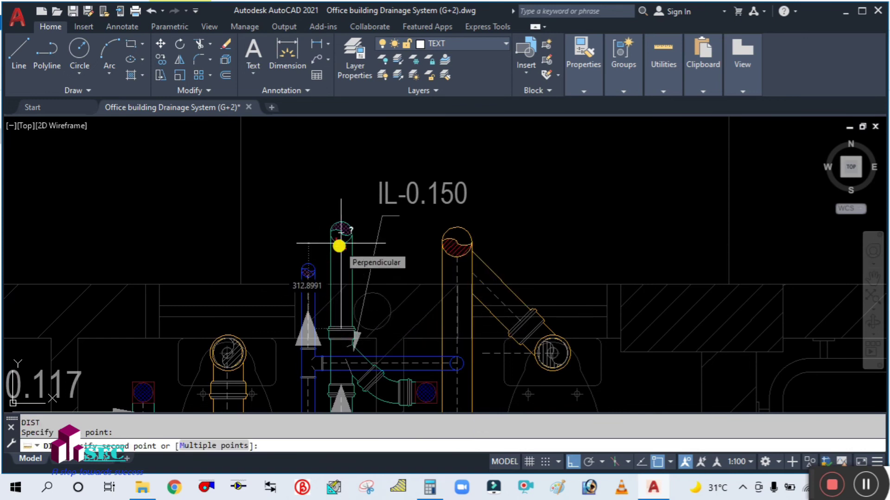
key(Escape)
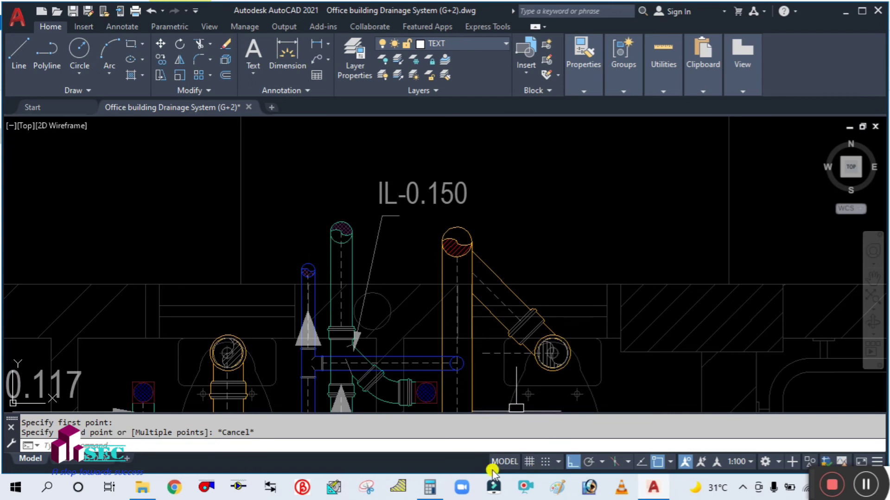
- Switch to the calculator, clear it and divide the upper pipe's length by 1000: 312 ÷ 1000
click(431, 489)
click(690, 195)
click(690, 336)
click(583, 343)
click(636, 335)
click(738, 228)
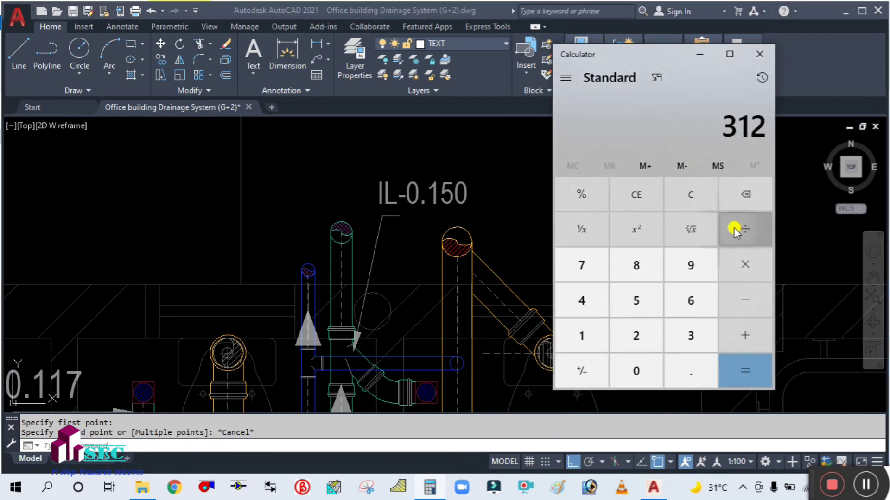
click(598, 329)
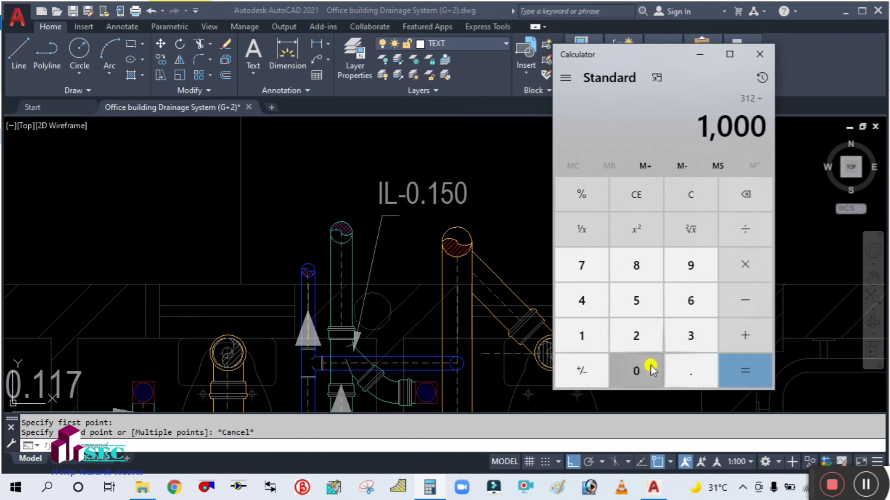
click(742, 364)
- Divide the upper pipe's length in metres by 100 to get its 1% fall
click(737, 226)
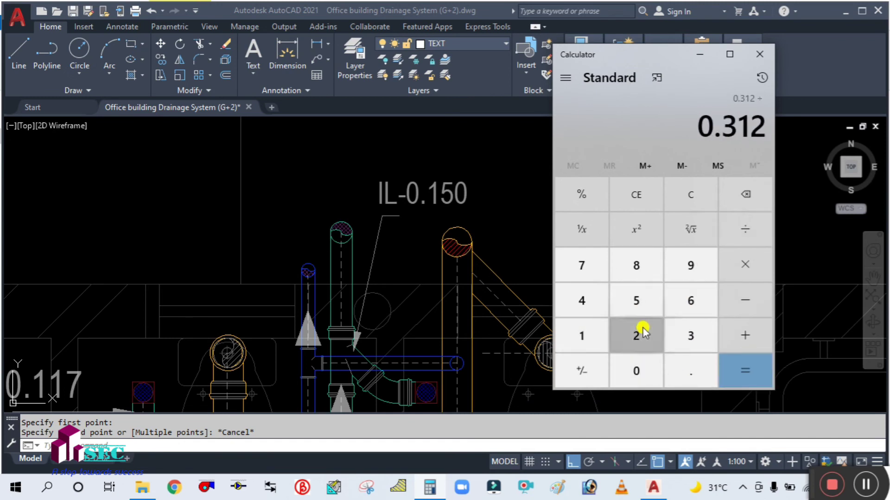
click(595, 333)
click(640, 368)
click(640, 369)
click(745, 366)
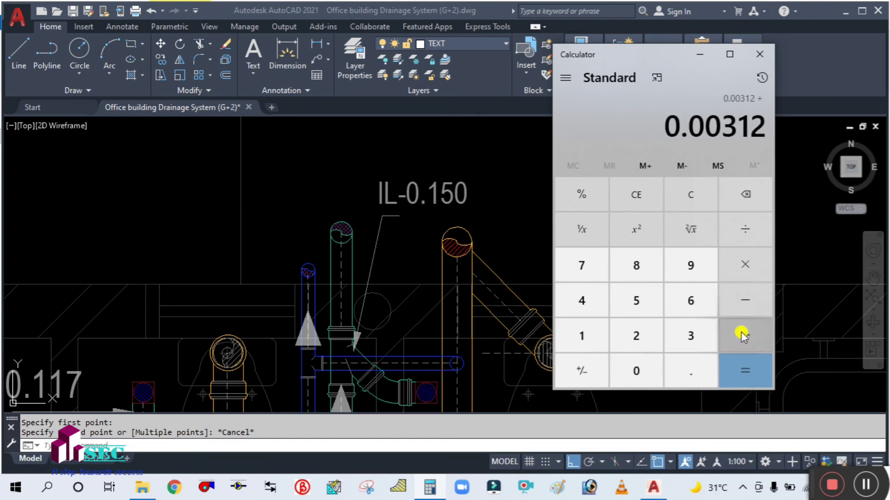
- Add the upstream invert level 0.150 to the upper pipe's calculated fall
click(636, 370)
click(691, 371)
click(581, 336)
click(630, 312)
click(628, 371)
click(739, 371)
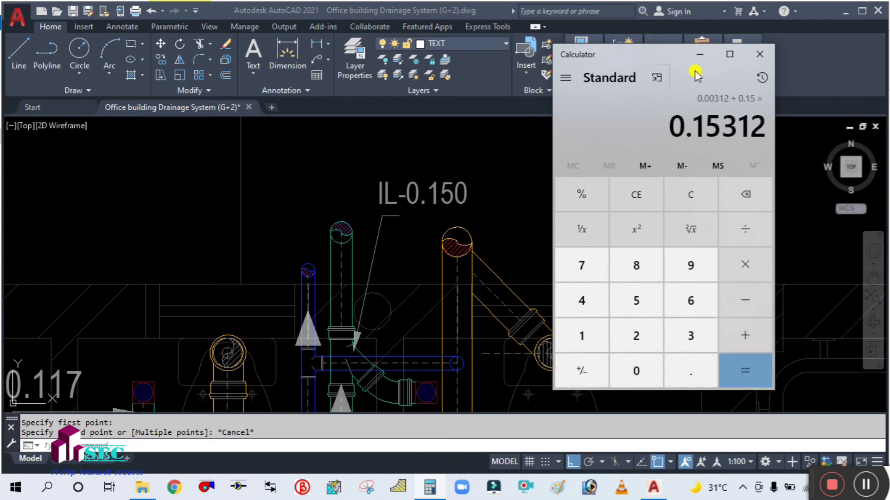
- Switch back to AutoCAD and draw a leader from the discharge pipe's upper end, going straight up and then horizontally right
click(702, 55)
middle_drag(332, 171, 371, 219)
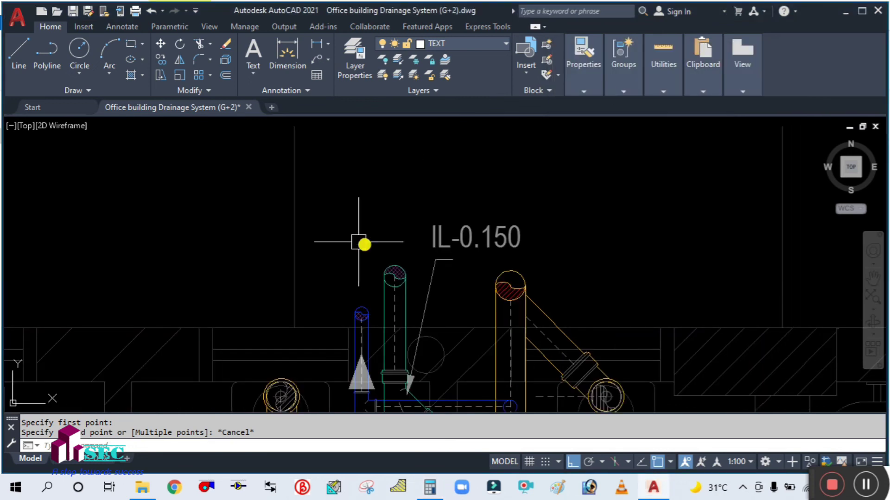
text(le)
key(Return)
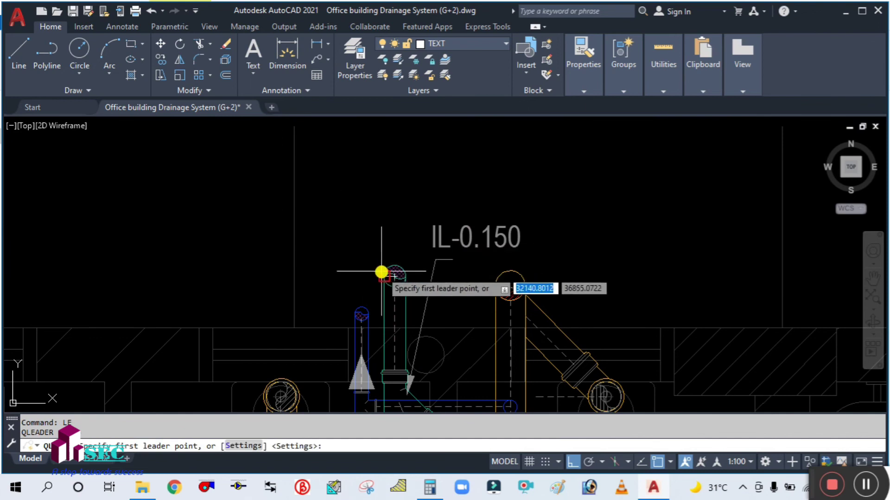
click(394, 262)
click(395, 184)
click(434, 184)
key(Return)
- Copy the IL-0.150 label straight up to the horizontal end of the new leader
text(C)
key(Return)
click(518, 236)
key(Return)
click(589, 239)
key(Escape)
- Change the copied label beside the pipe's upper-end leader to IL-0.153
click(483, 191)
double_click(509, 181)
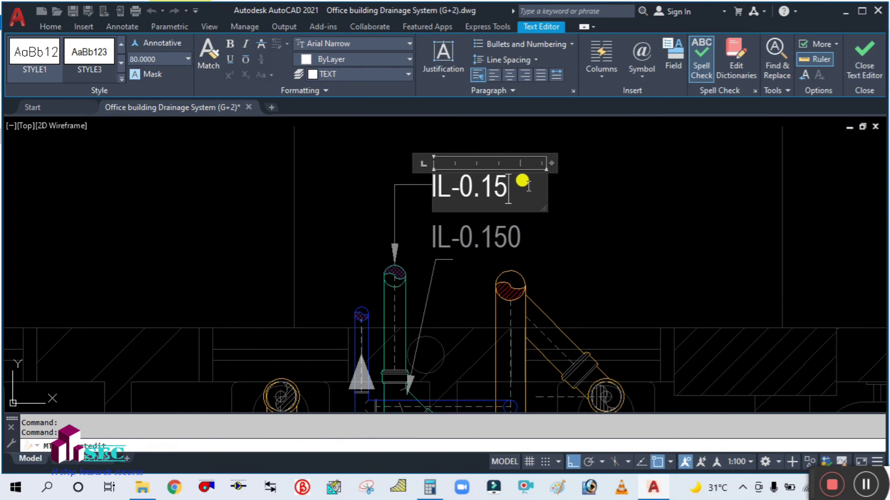
click(618, 245)
- Review the invert level labels along the waste pipe runs in the ladies' toilets
scroll(572, 227, down, 7)
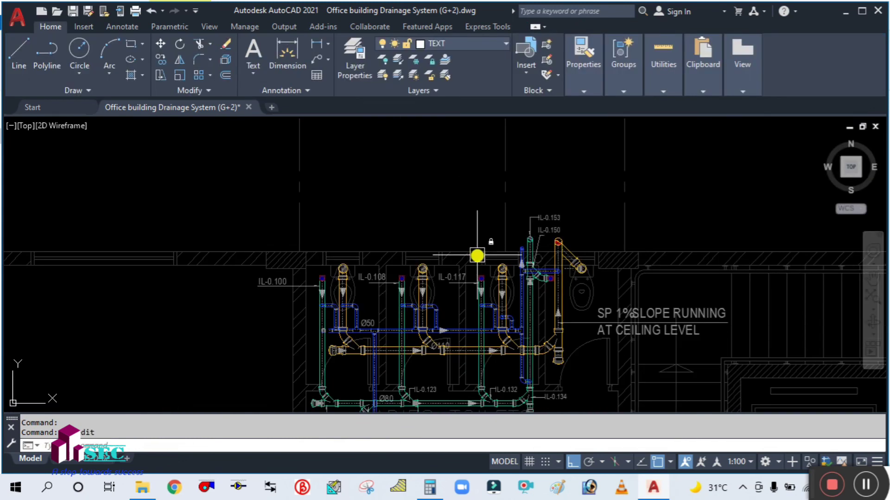
scroll(410, 310, up, 2)
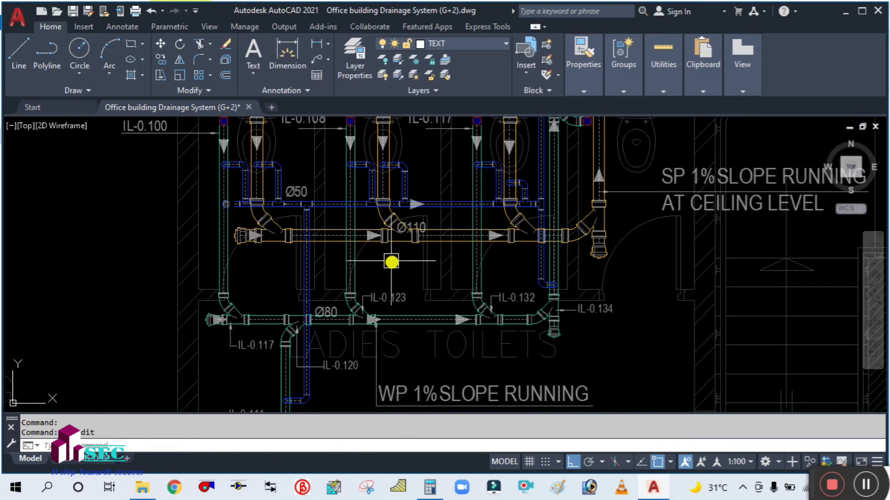
scroll(275, 246, down, 2)
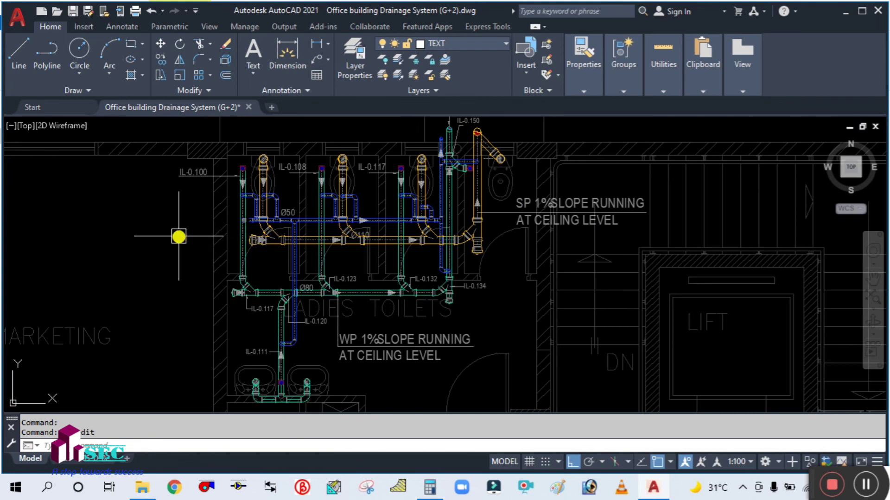
scroll(214, 260, up, 2)
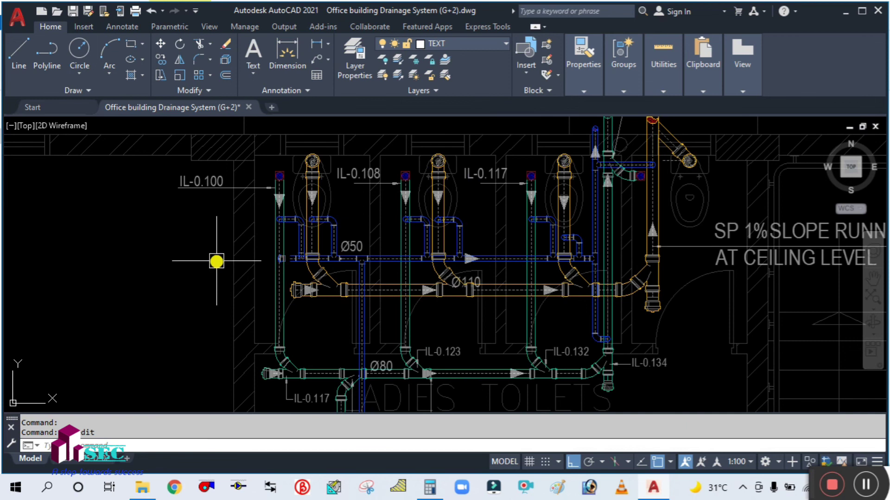
scroll(167, 246, down, 2)
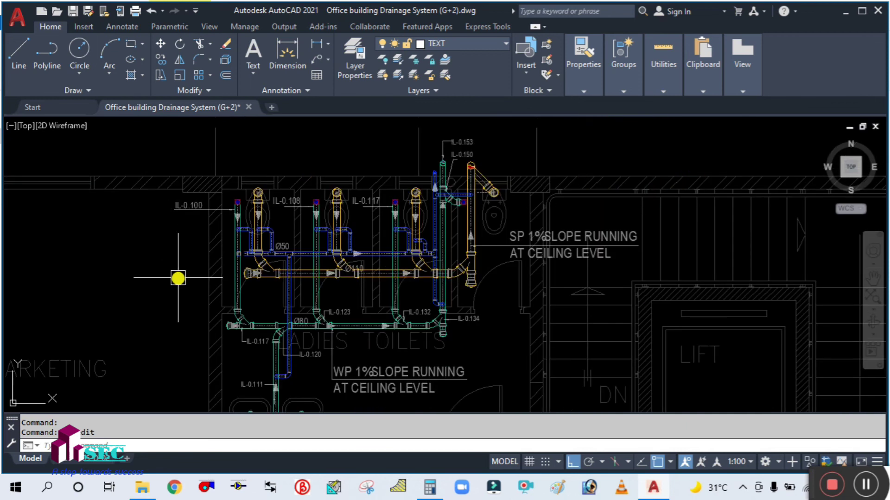
scroll(177, 274, down, 3)
scroll(163, 273, up, 5)
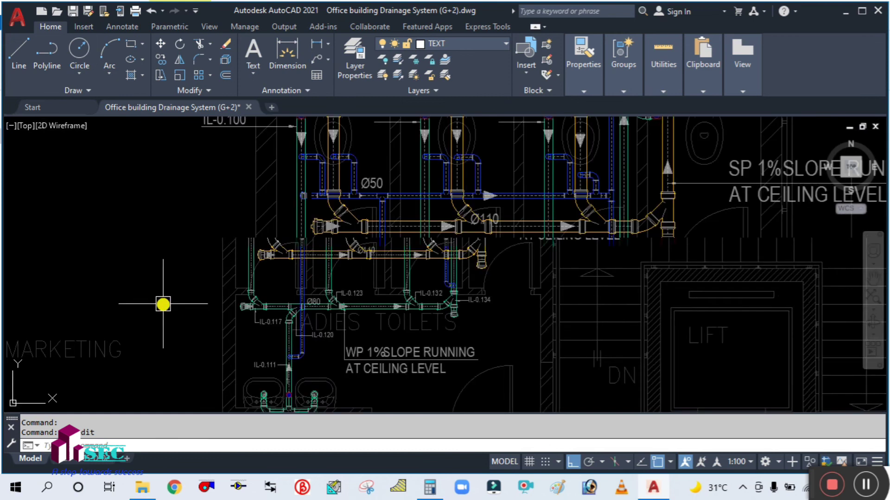
scroll(161, 269, down, 2)
- Examine the toilet drainage connections to the outdoor chambers across the floor plans, returning to the ladies' toilets
middle_drag(136, 261, 333, 279)
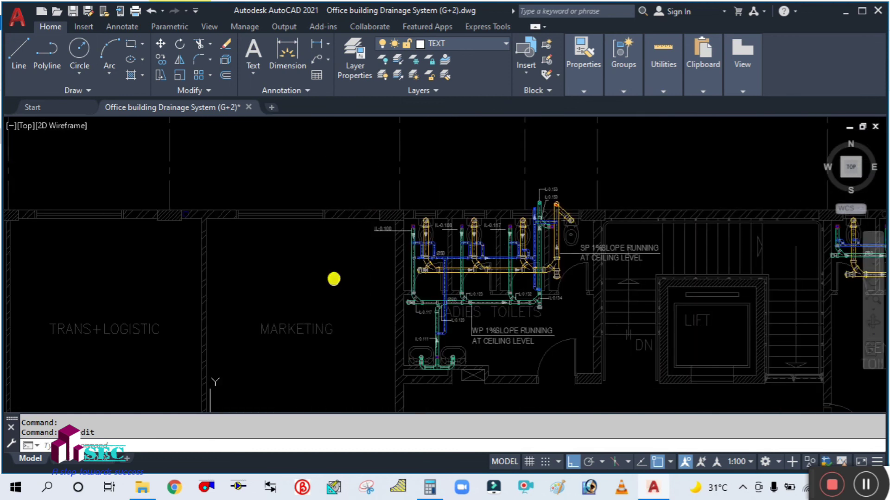
scroll(334, 277, down, 5)
middle_drag(172, 255, 383, 234)
scroll(259, 211, up, 1)
scroll(241, 244, up, 2)
scroll(303, 259, up, 3)
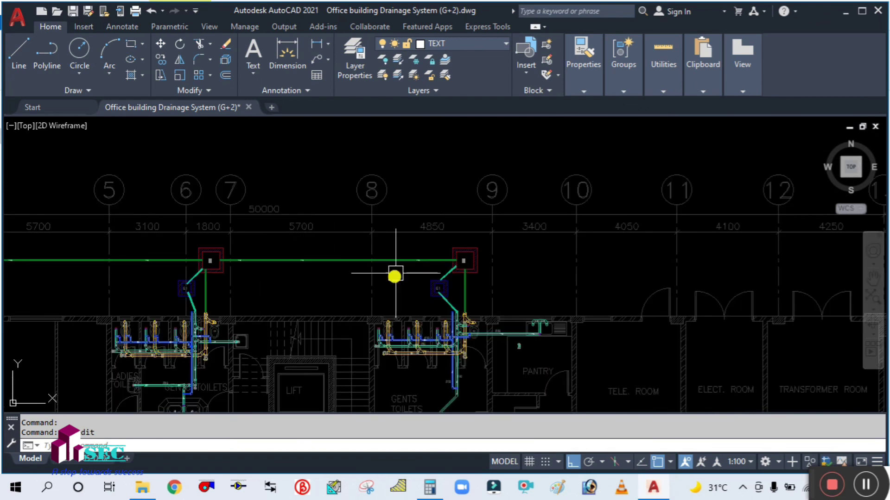
scroll(436, 305, up, 3)
scroll(362, 201, down, 6)
scroll(403, 222, down, 1)
scroll(237, 179, up, 4)
mouse_move(236, 179)
middle_down()
mouse_move(405, 246)
mouse_move(252, 204)
middle_up()
scroll(404, 247, down, 6)
scroll(443, 224, up, 3)
scroll(443, 224, up, 1)
mouse_move(149, 189)
middle_down()
mouse_move(235, 235)
mouse_move(308, 252)
mouse_move(324, 237)
mouse_move(209, 233)
middle_up()
scroll(307, 252, up, 3)
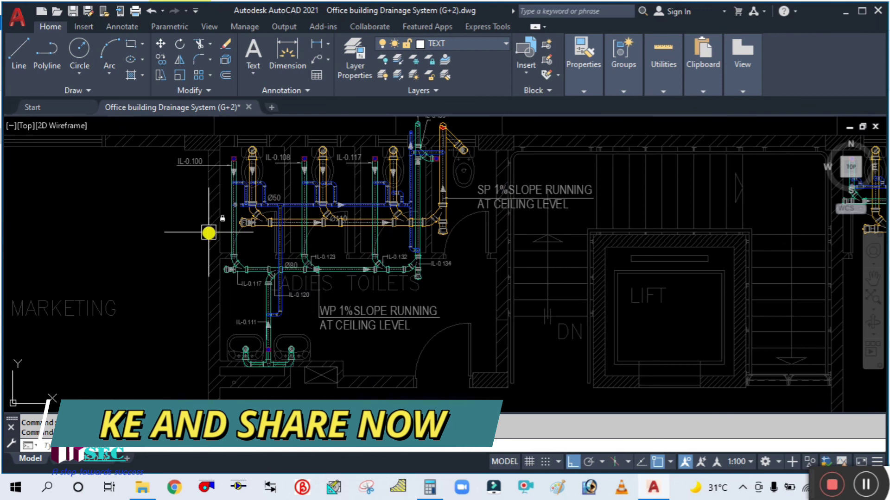
mouse_move(208, 233)
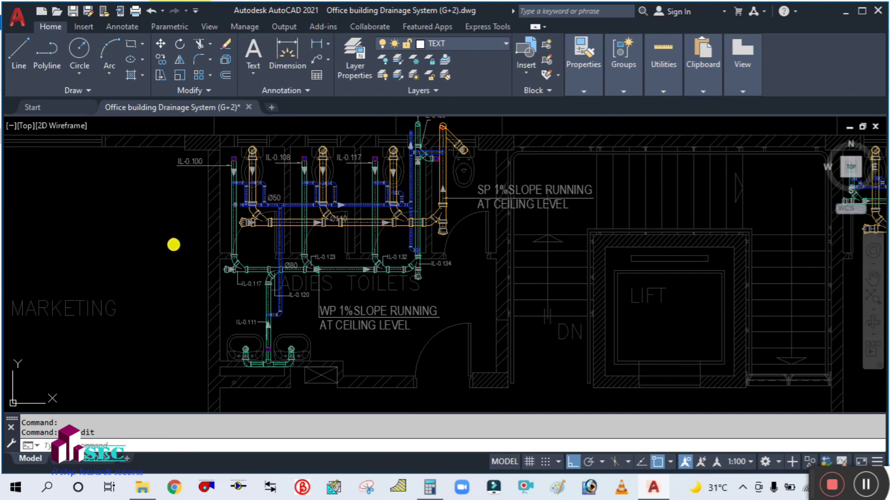
middle_drag(173, 245, 174, 257)
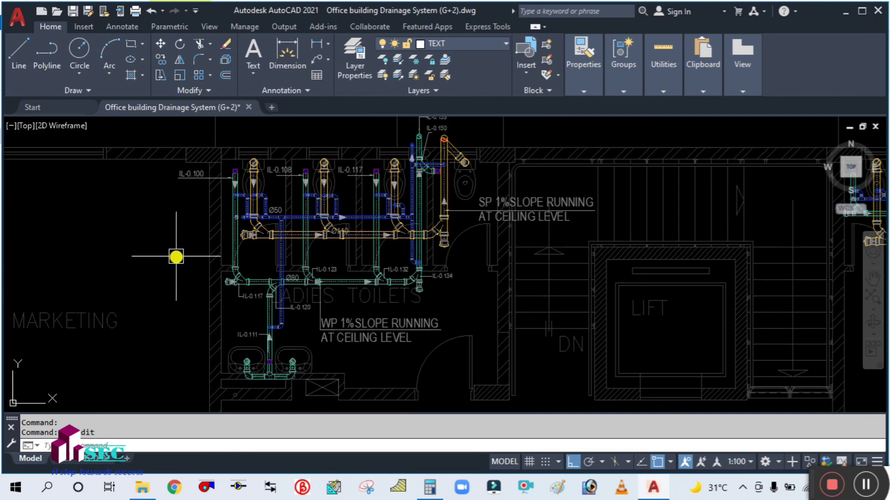
scroll(176, 257, up, 2)
scroll(177, 255, down, 2)
middle_drag(179, 252, 180, 275)
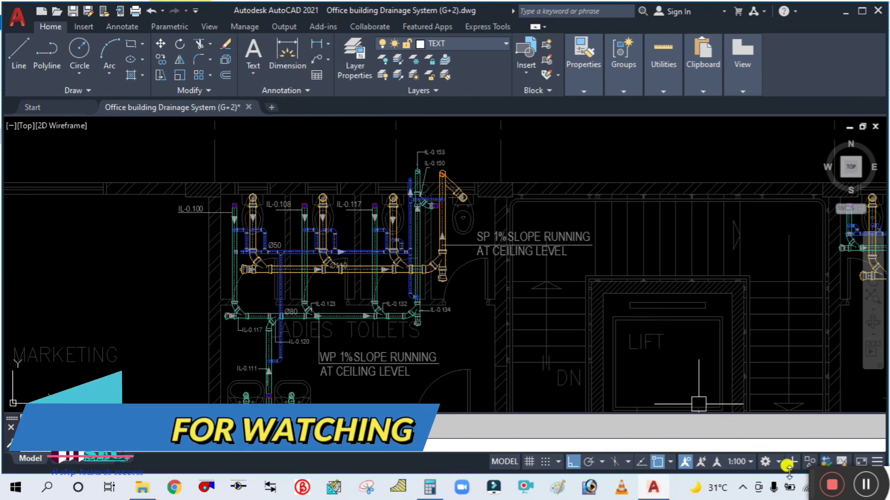
drag(807, 487, 697, 420)
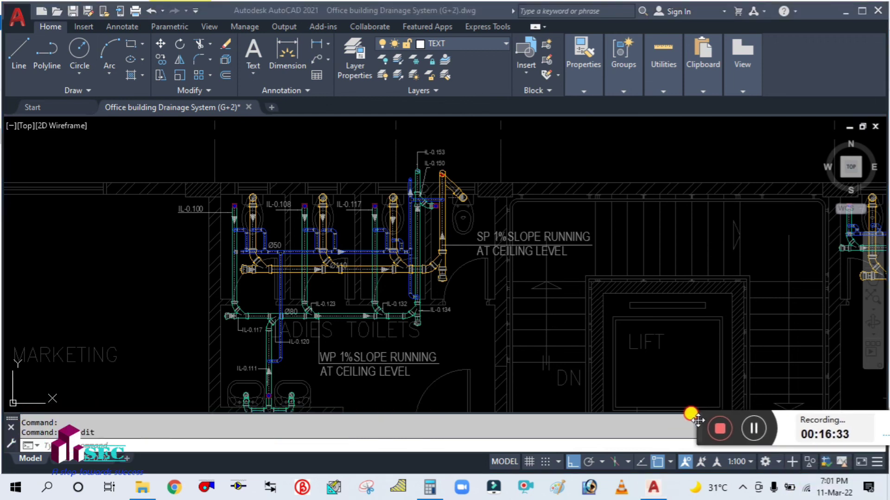